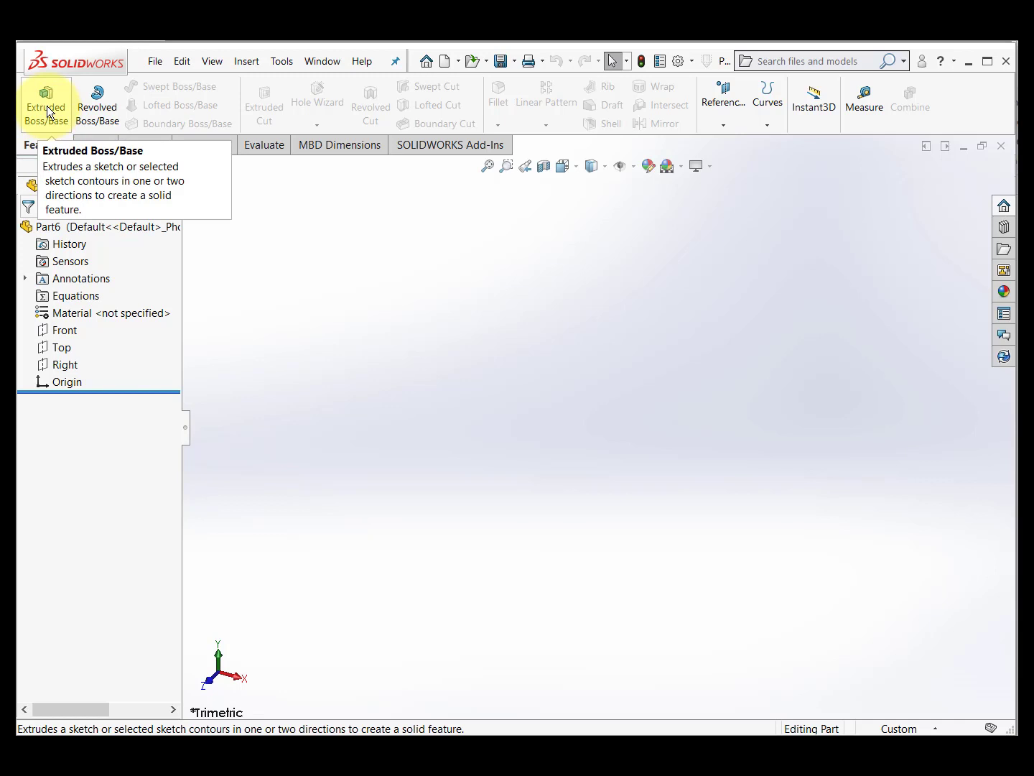
For a boss extrusion, sketch a closed inverted-L profile on the Right plane from the origin, about 44 mm high with a bottom edge about 36 mm long
{"action": "left_click", "coordinate": [47, 106]}
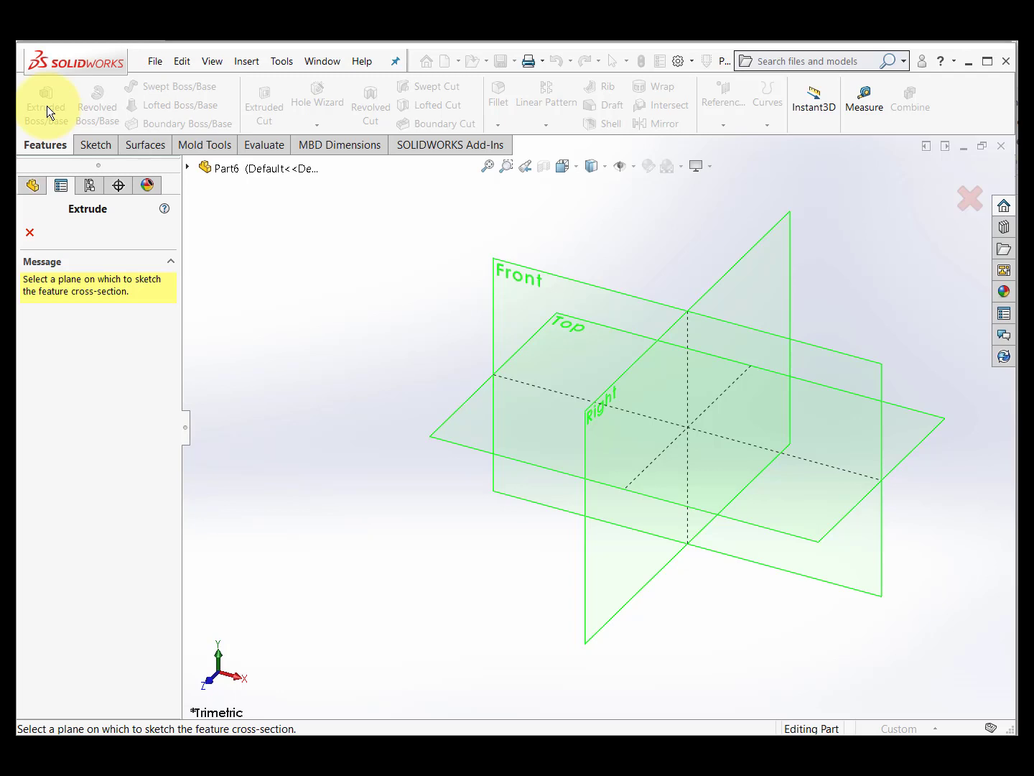
{"action": "left_click", "coordinate": [733, 266]}
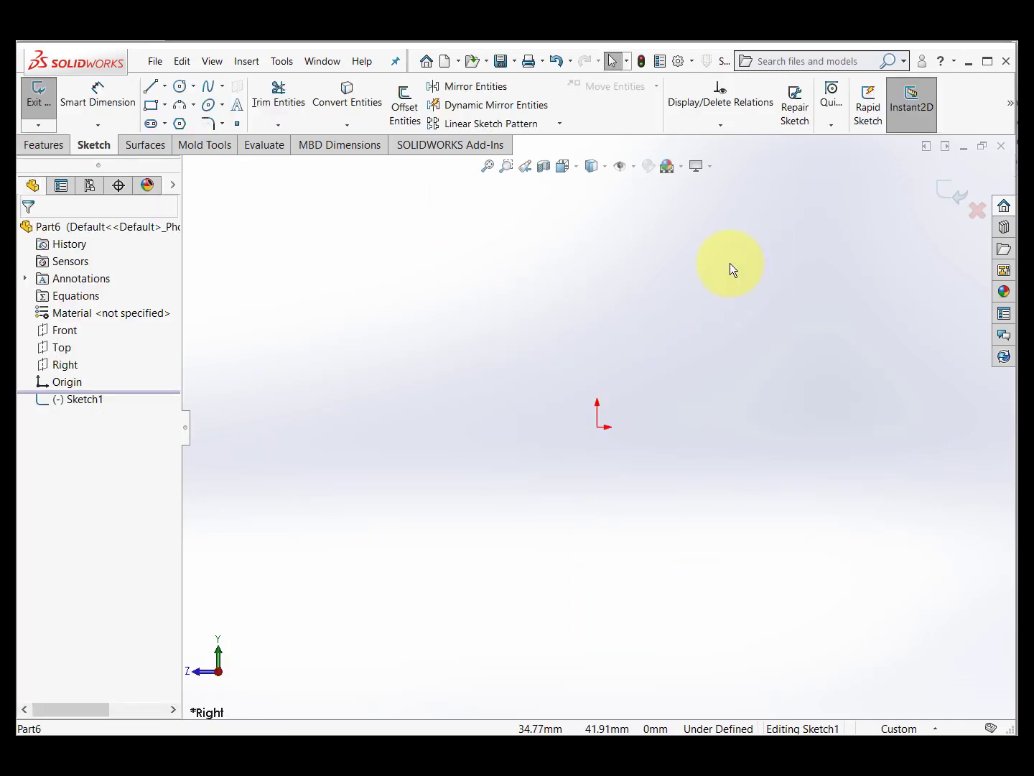
{"action": "left_click", "coordinate": [149, 87]}
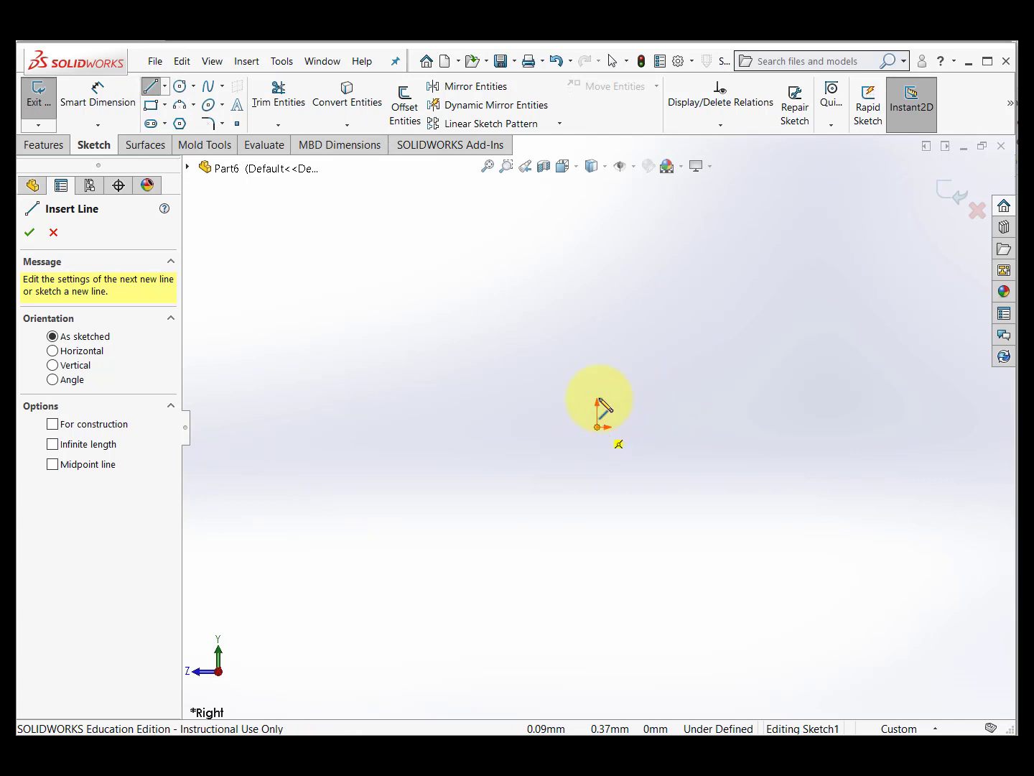
{"action": "left_click", "coordinate": [597, 427]}
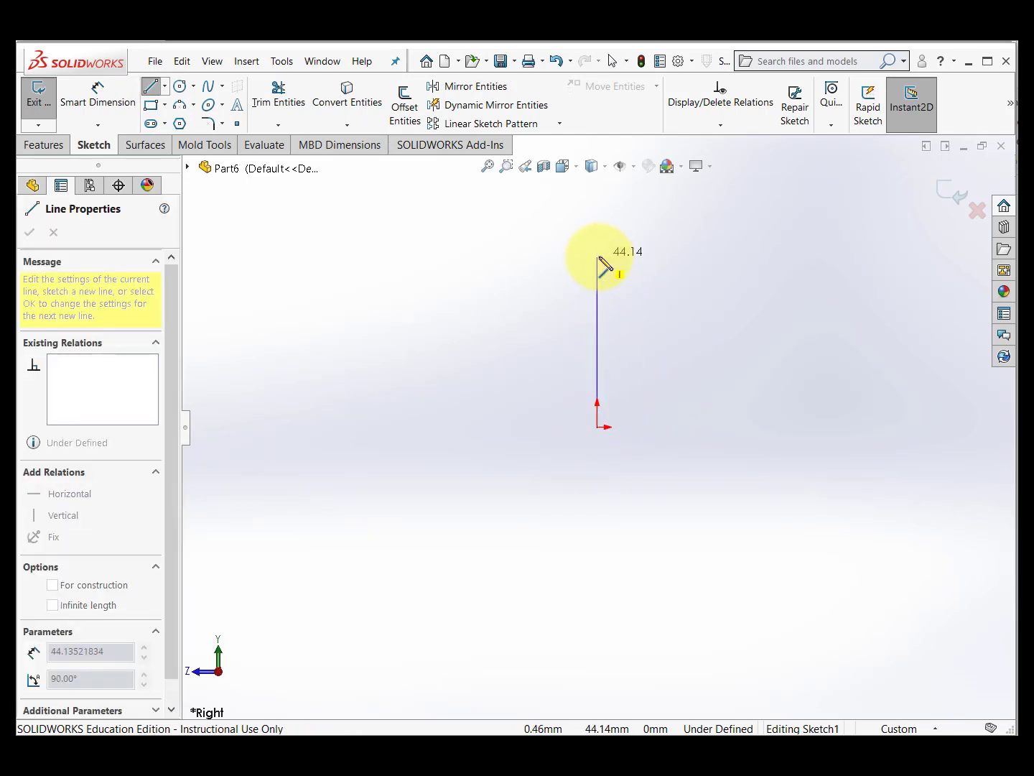
{"action": "left_click", "coordinate": [599, 256]}
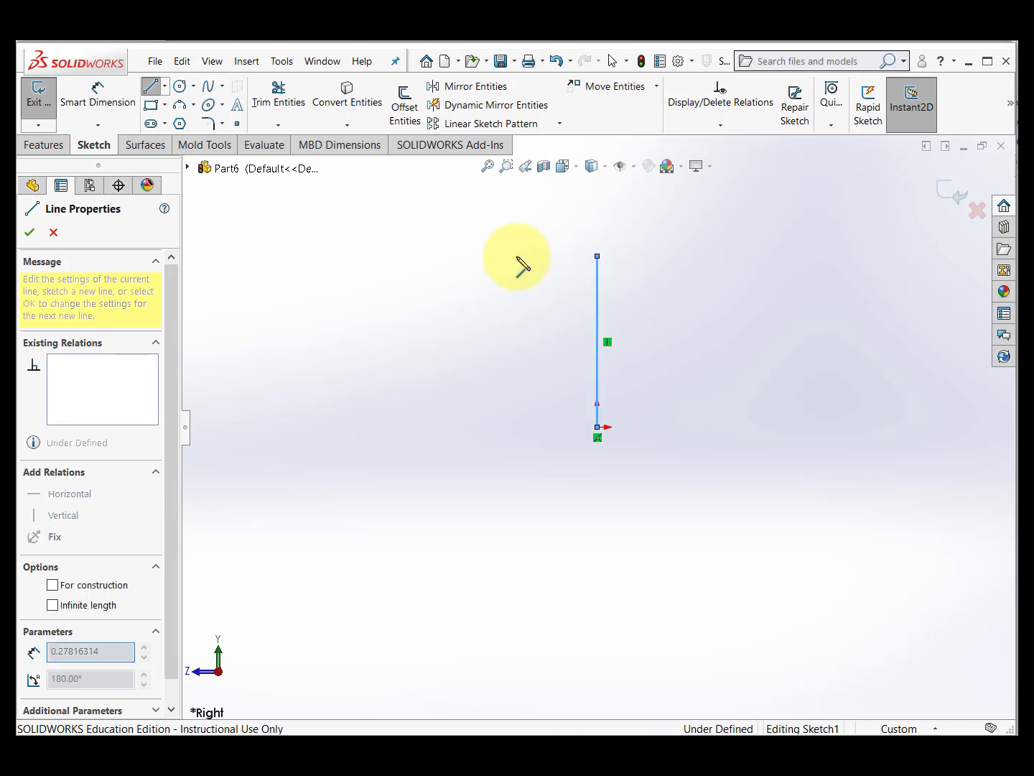
{"action": "left_click", "coordinate": [400, 255]}
{"action": "left_click", "coordinate": [400, 298]}
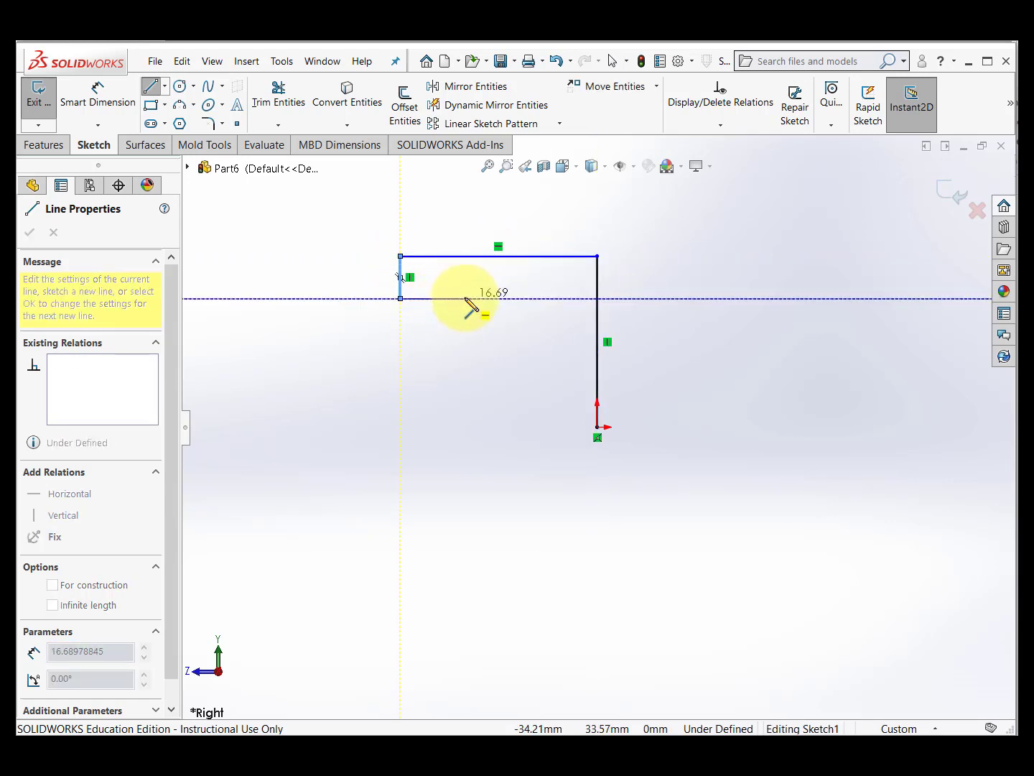
{"action": "left_click", "coordinate": [460, 298]}
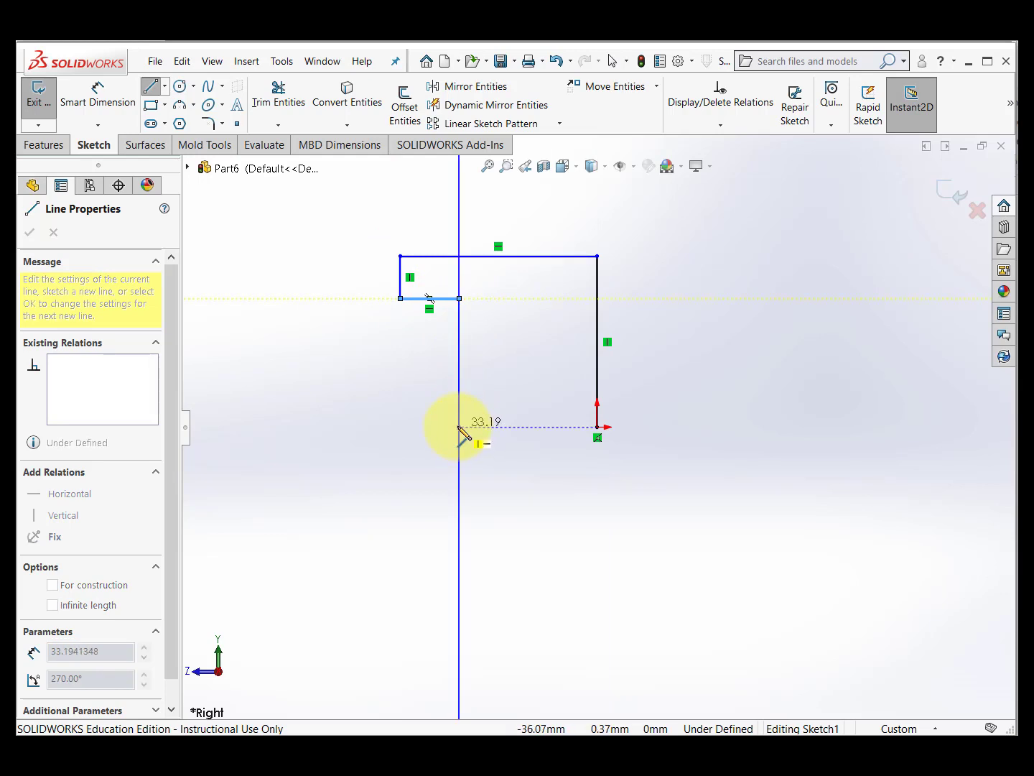
{"action": "left_click", "coordinate": [459, 428]}
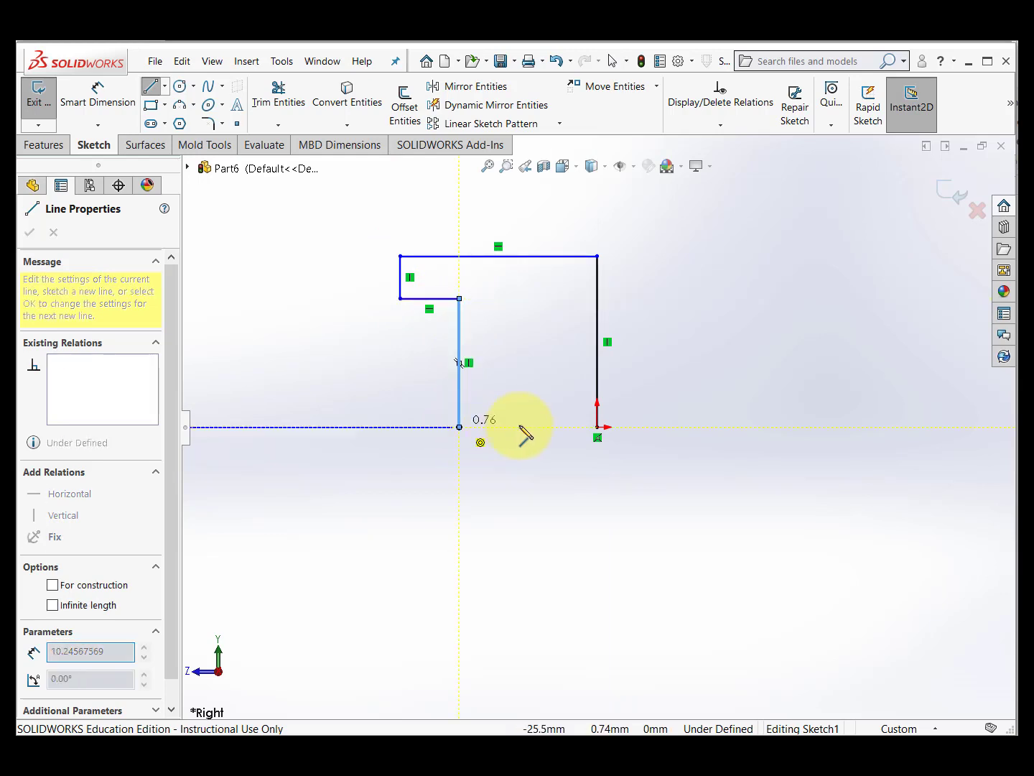
{"action": "left_click", "coordinate": [598, 429]}
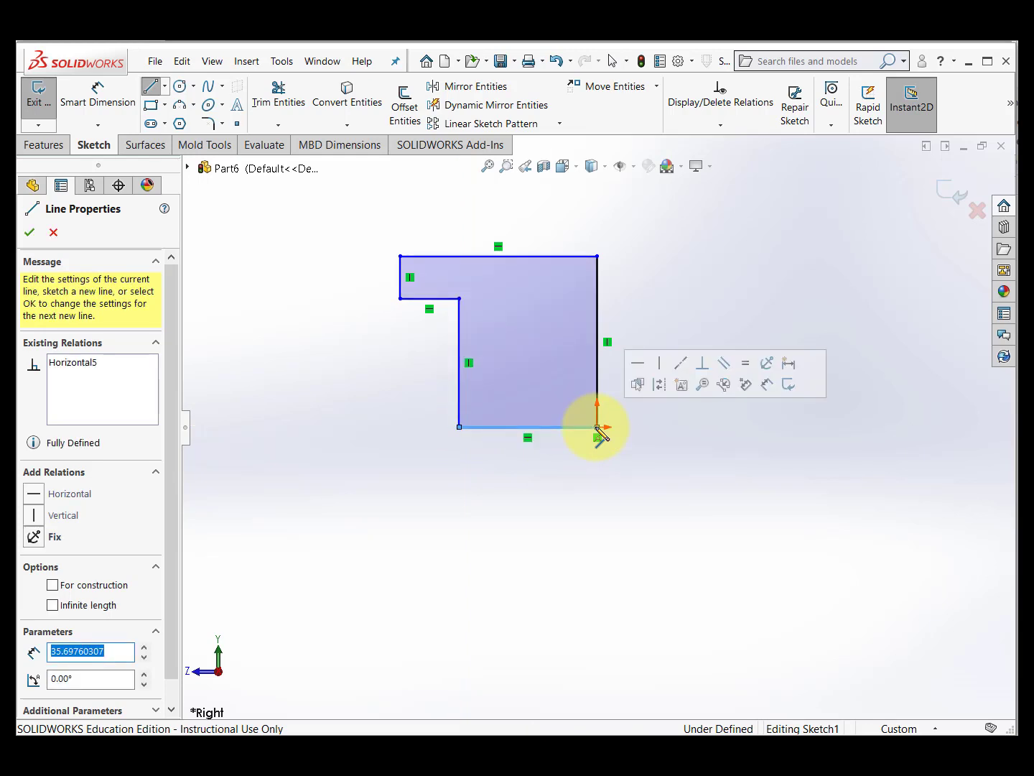
{"action": "left_click", "coordinate": [29, 236]}
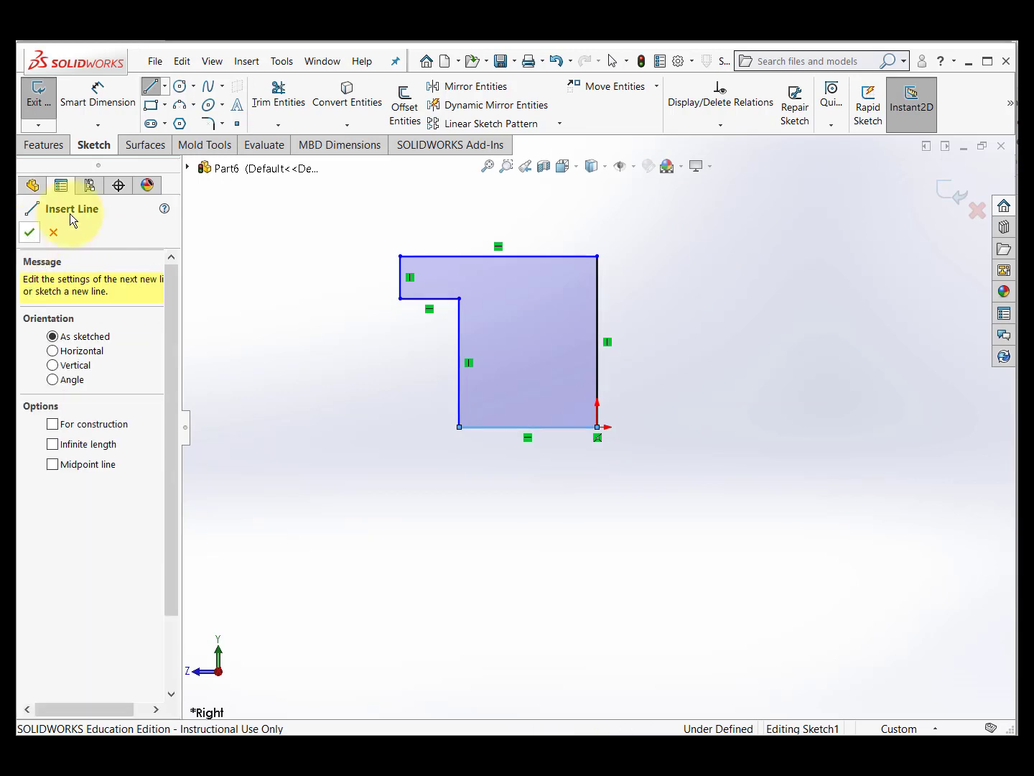
Dimension the profile's full-height vertical edge to 30 mm and its top edge to 40 mm
{"action": "left_click", "coordinate": [100, 102]}
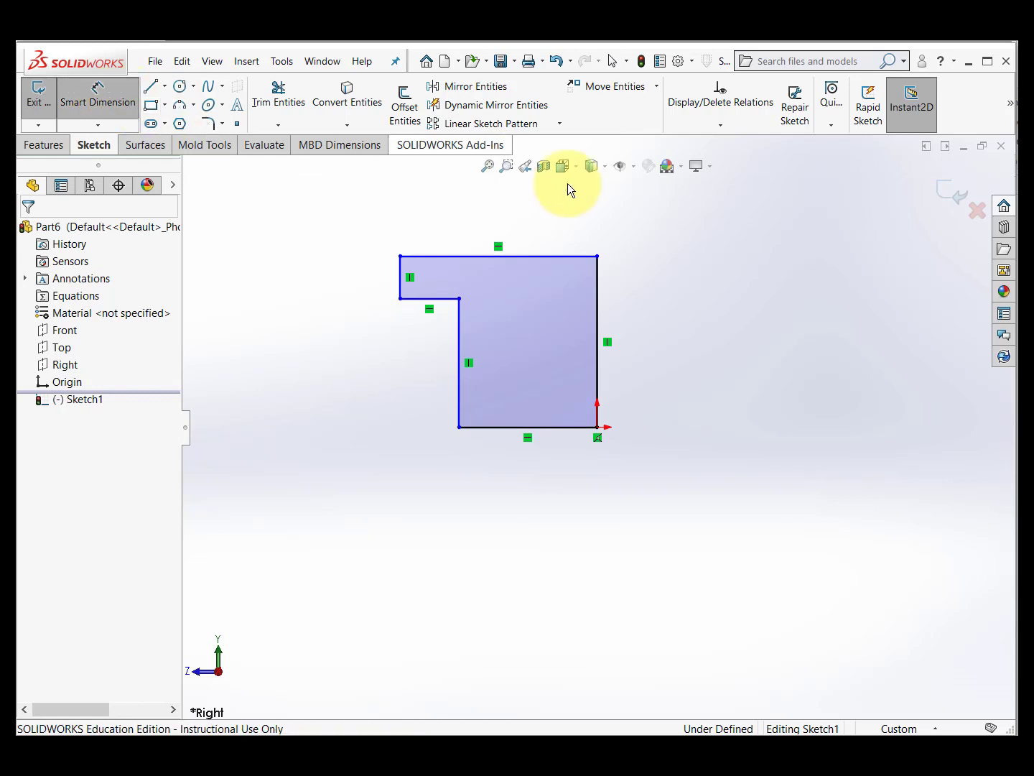
{"action": "left_click", "coordinate": [597, 327]}
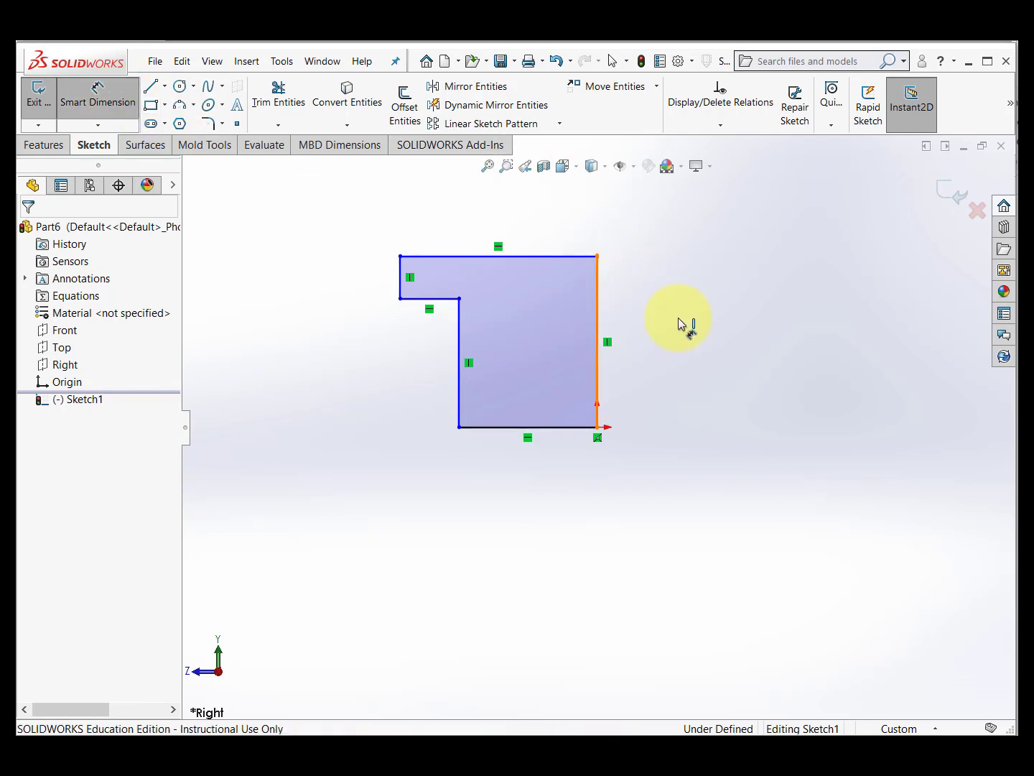
{"action": "left_click", "coordinate": [677, 324]}
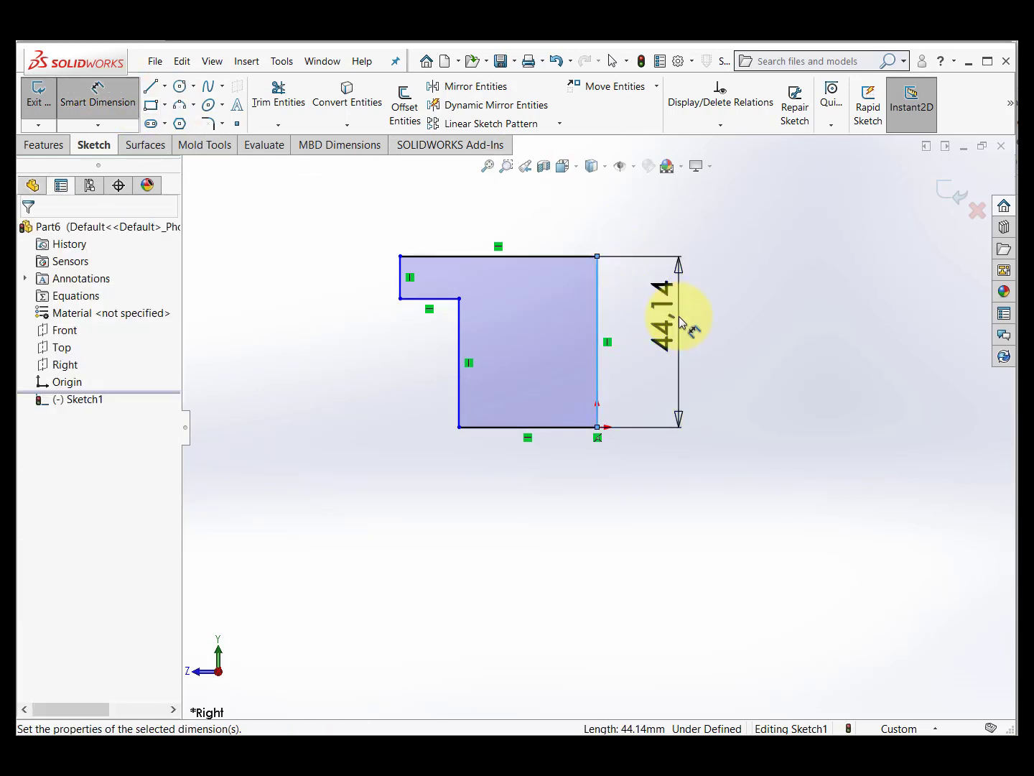
{"action": "type", "text": "30"}
{"action": "key", "text": "Return"}
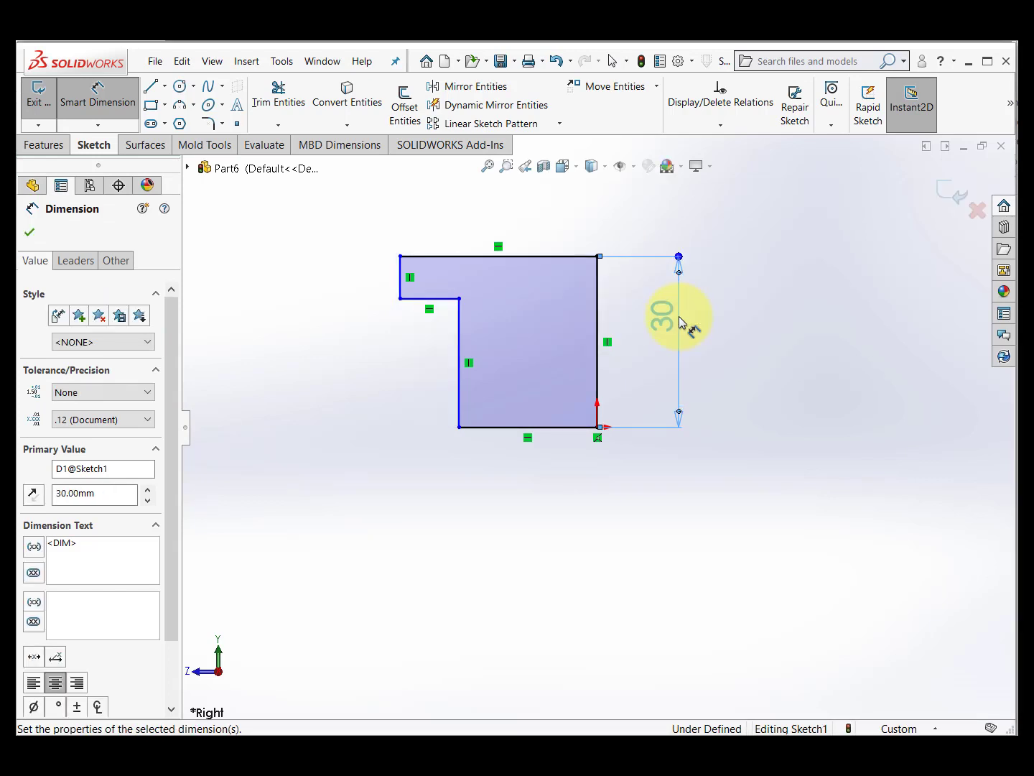
{"action": "left_click", "coordinate": [483, 257]}
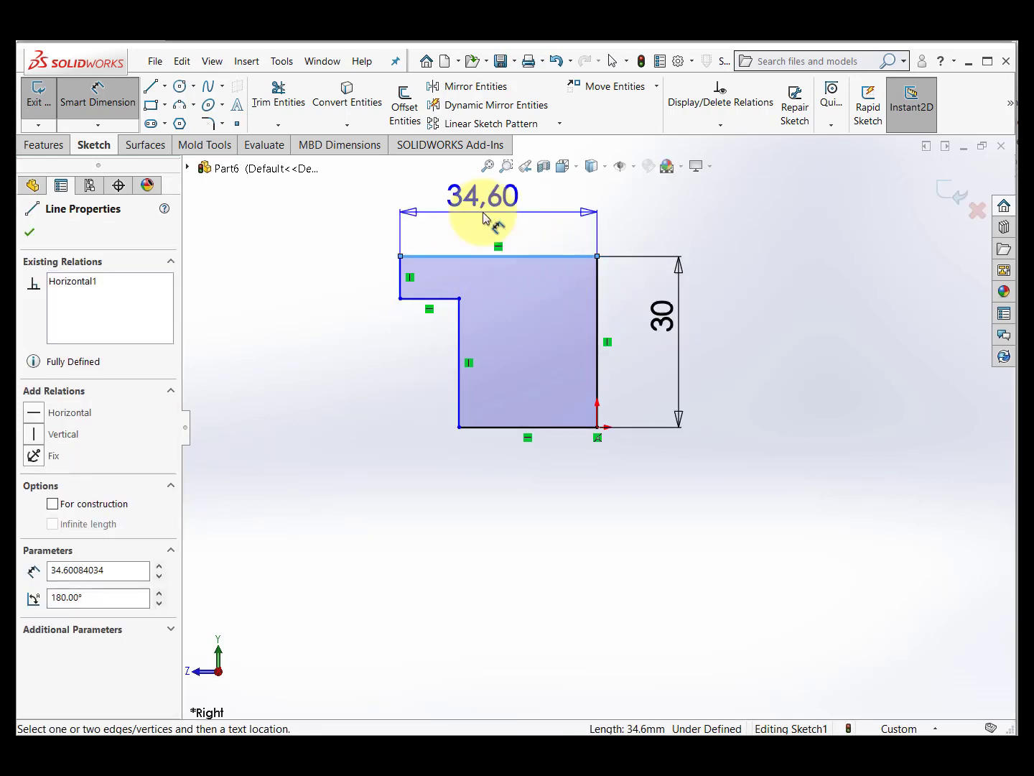
{"action": "left_click", "coordinate": [483, 212]}
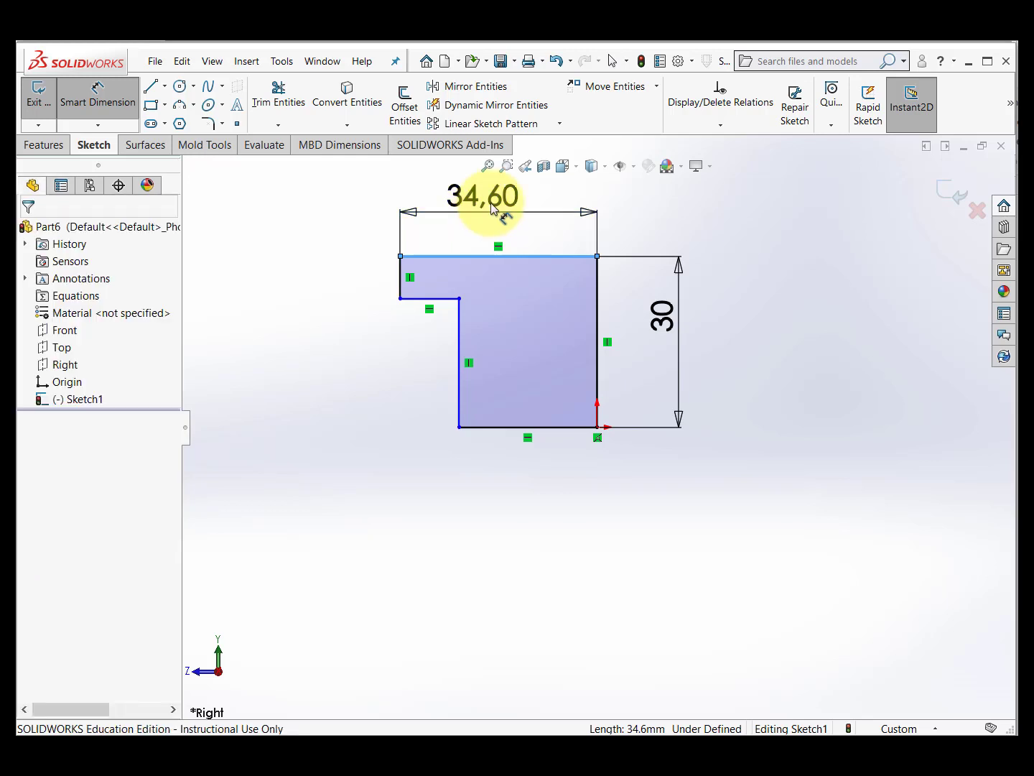
{"action": "type", "text": "40"}
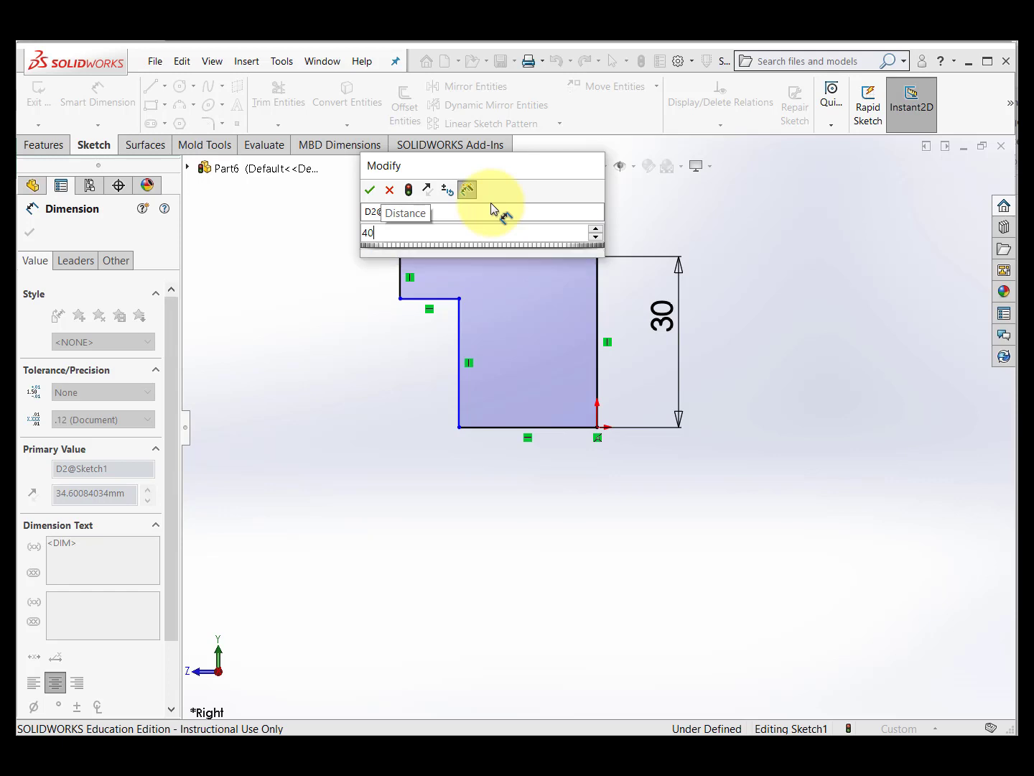
{"action": "key", "text": "Escape"}
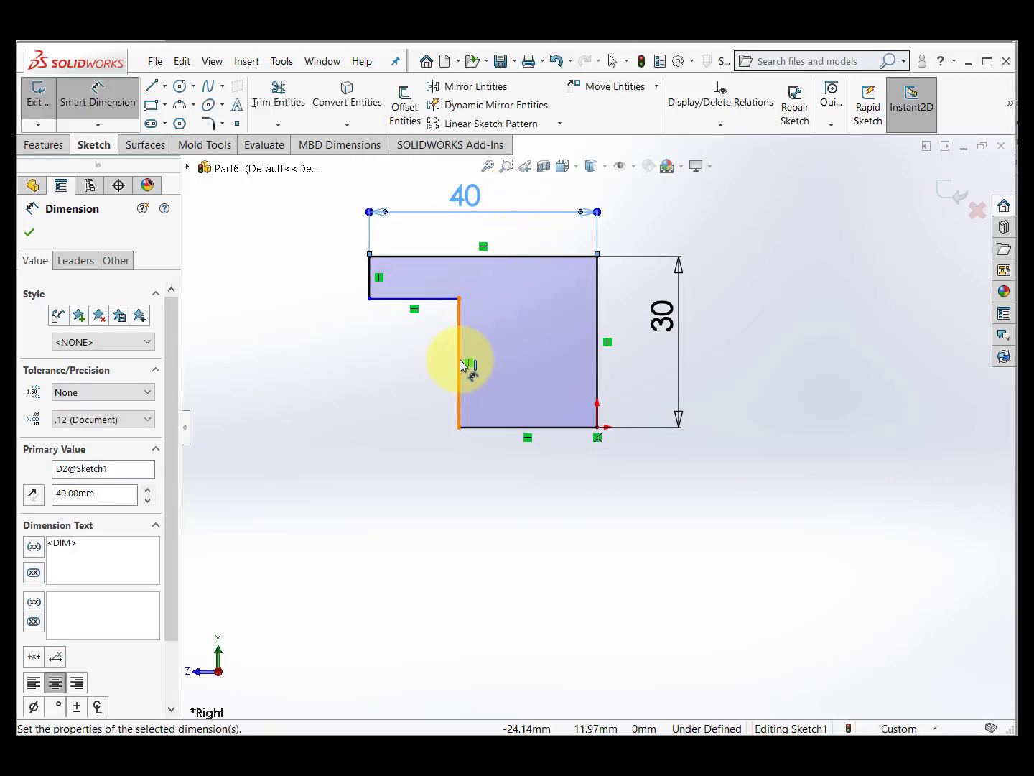
Dimension the profile's short vertical end edge to 10 mm and its bottom edge to 25 mm
{"action": "left_click", "coordinate": [370, 279]}
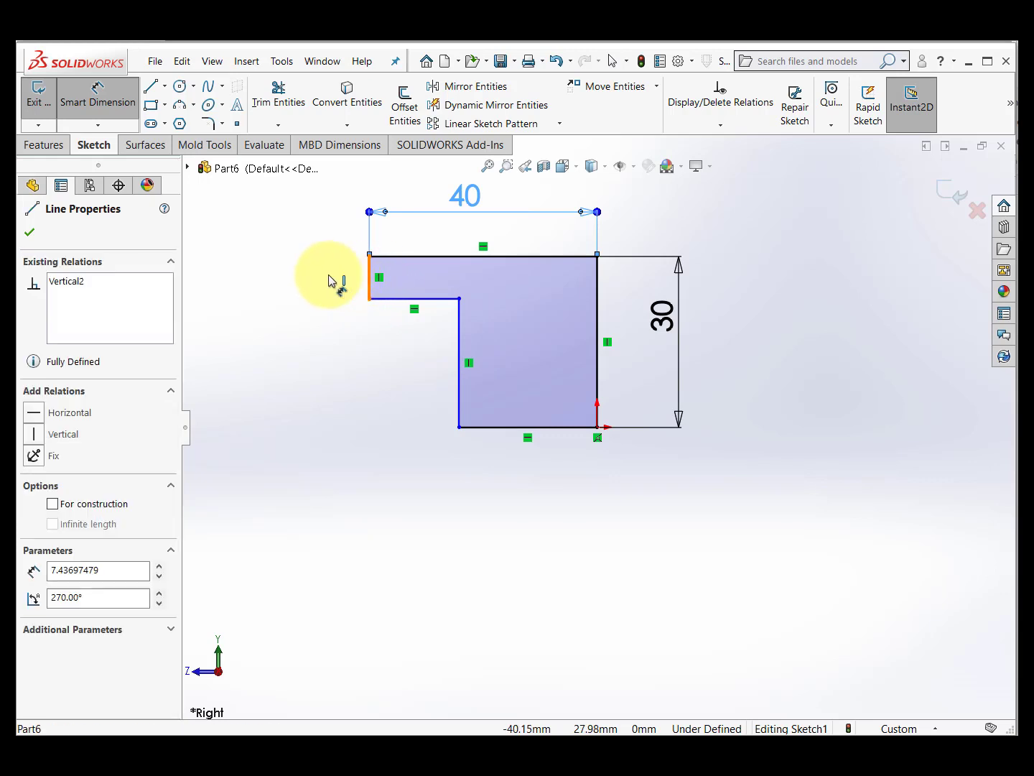
{"action": "left_click", "coordinate": [316, 275]}
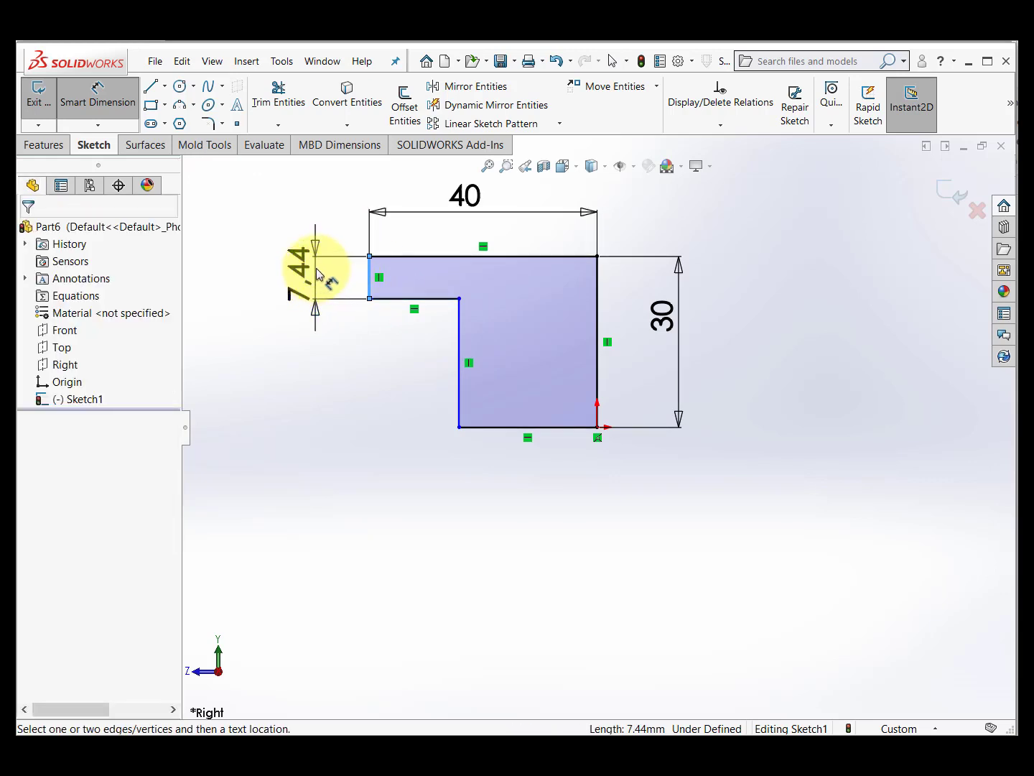
{"action": "type", "text": "10"}
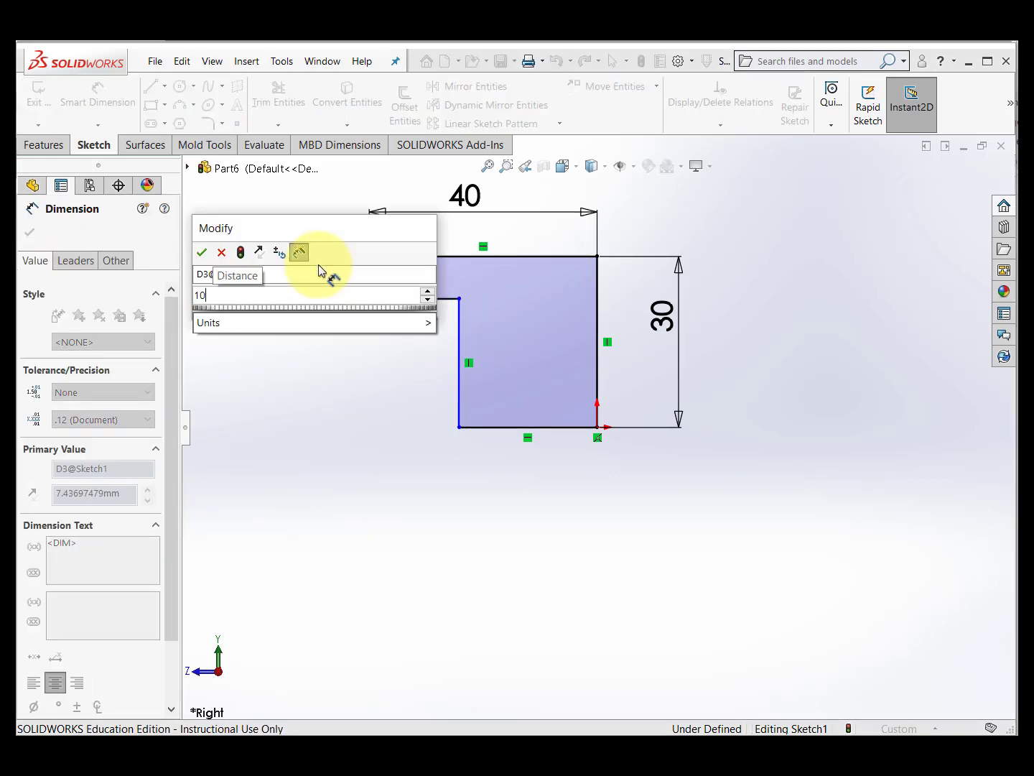
{"action": "key", "text": "Return"}
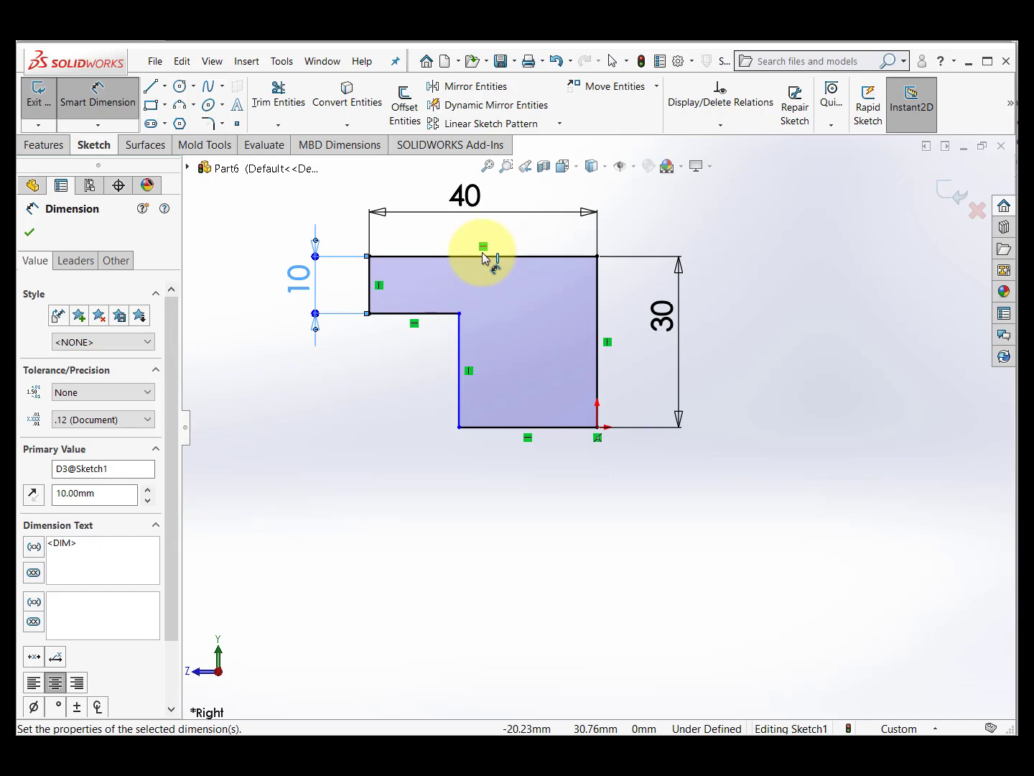
{"action": "left_click", "coordinate": [505, 471]}
{"action": "left_click", "coordinate": [522, 484]}
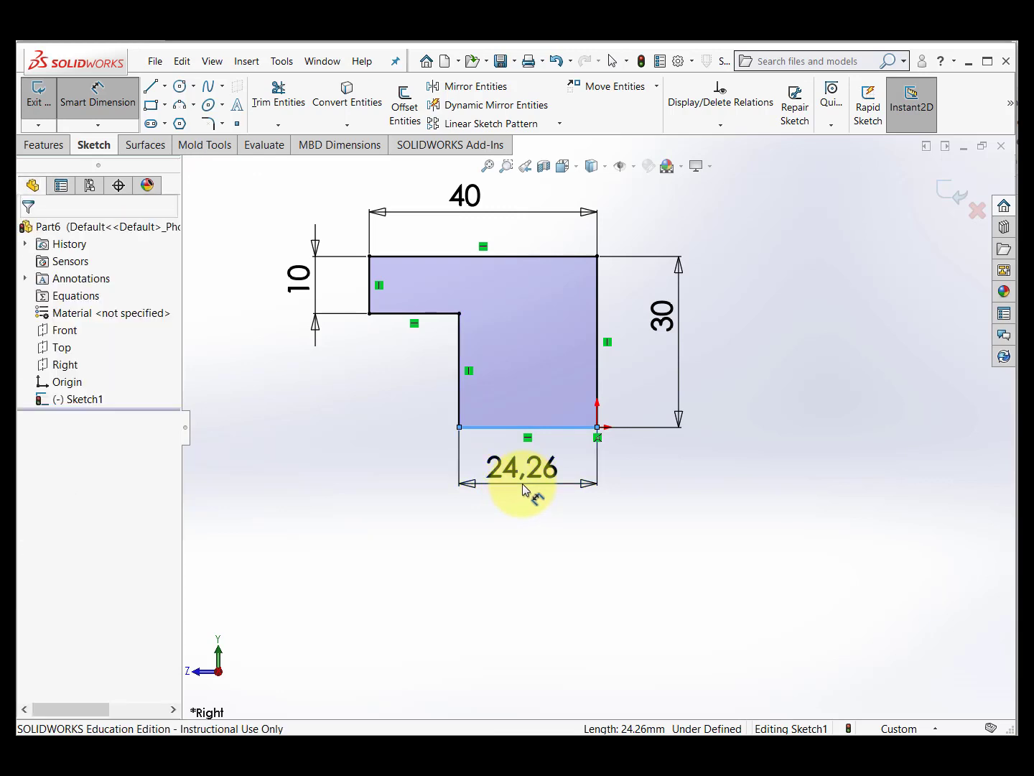
{"action": "type", "text": "25"}
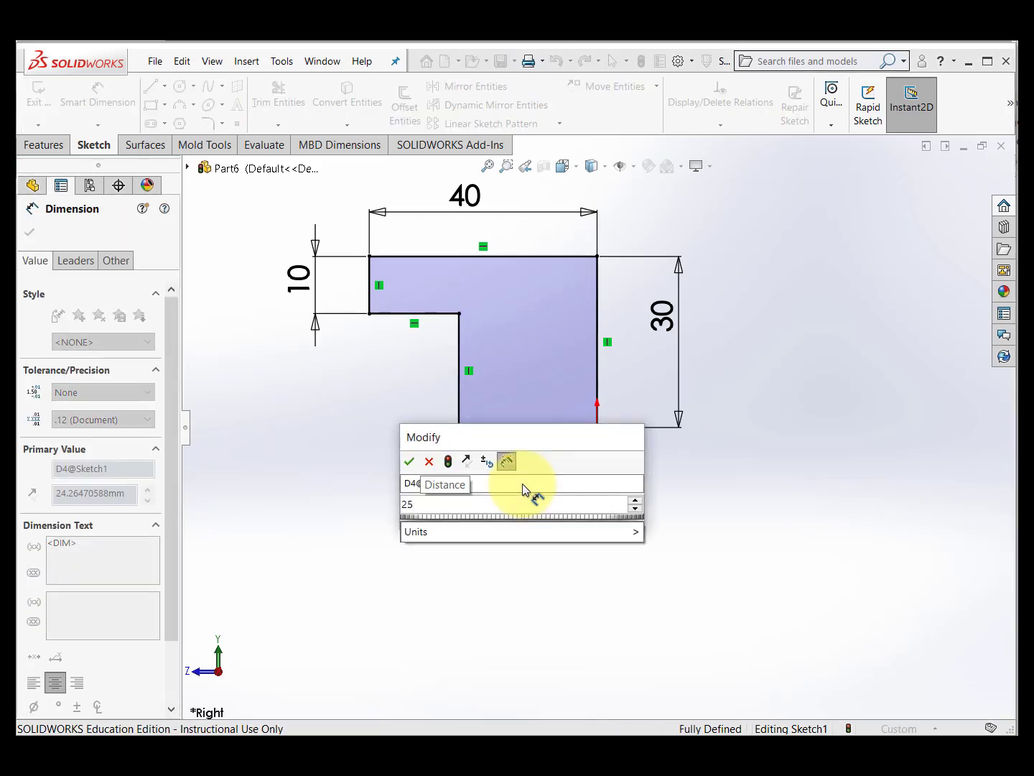
{"action": "key", "text": "Return"}
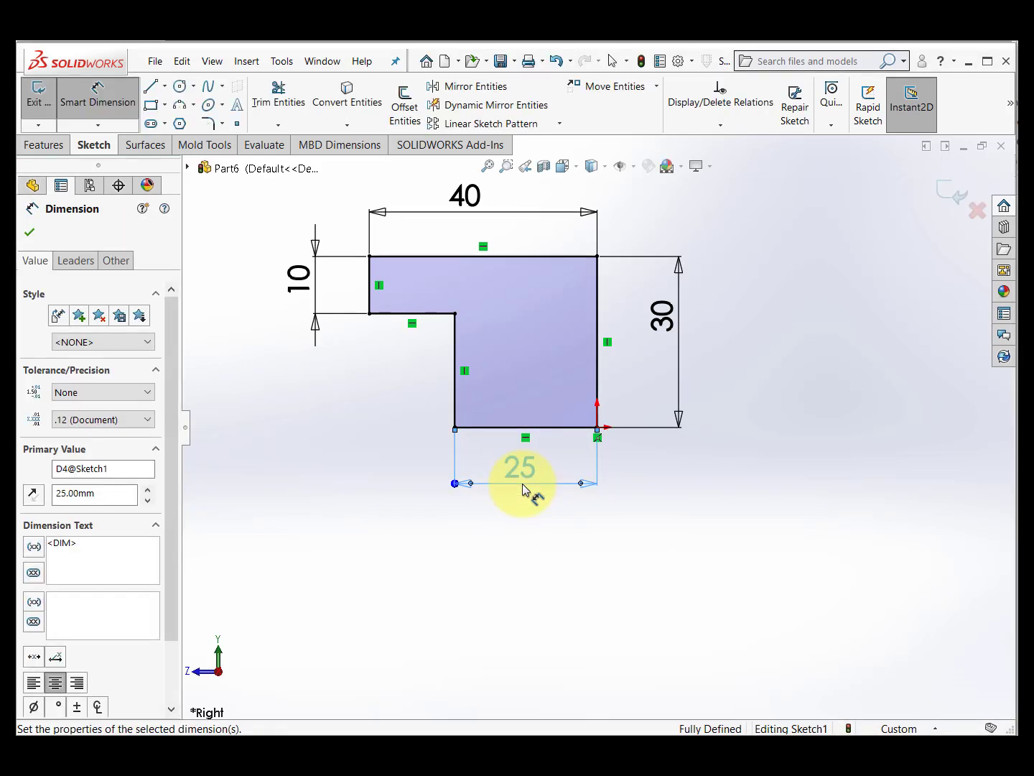
{"action": "left_click", "coordinate": [492, 164]}
{"action": "left_click", "coordinate": [820, 623]}
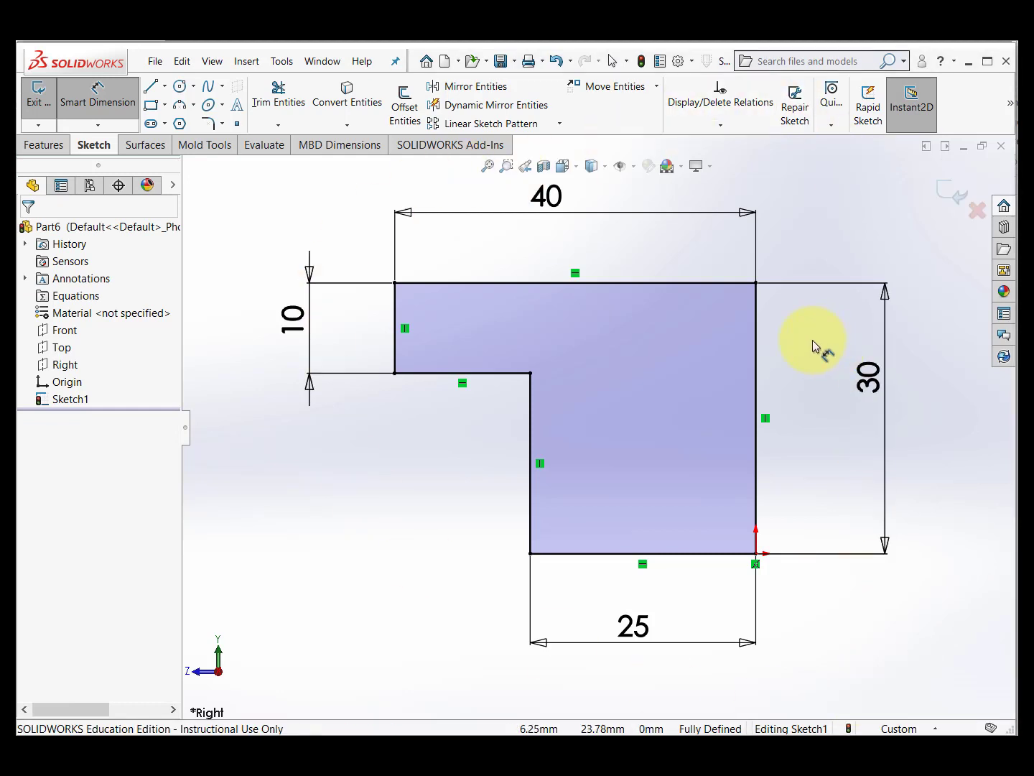
Finish the sketch and extrude the profile 60 mm blind in the reversed direction
{"action": "left_click", "coordinate": [35, 101]}
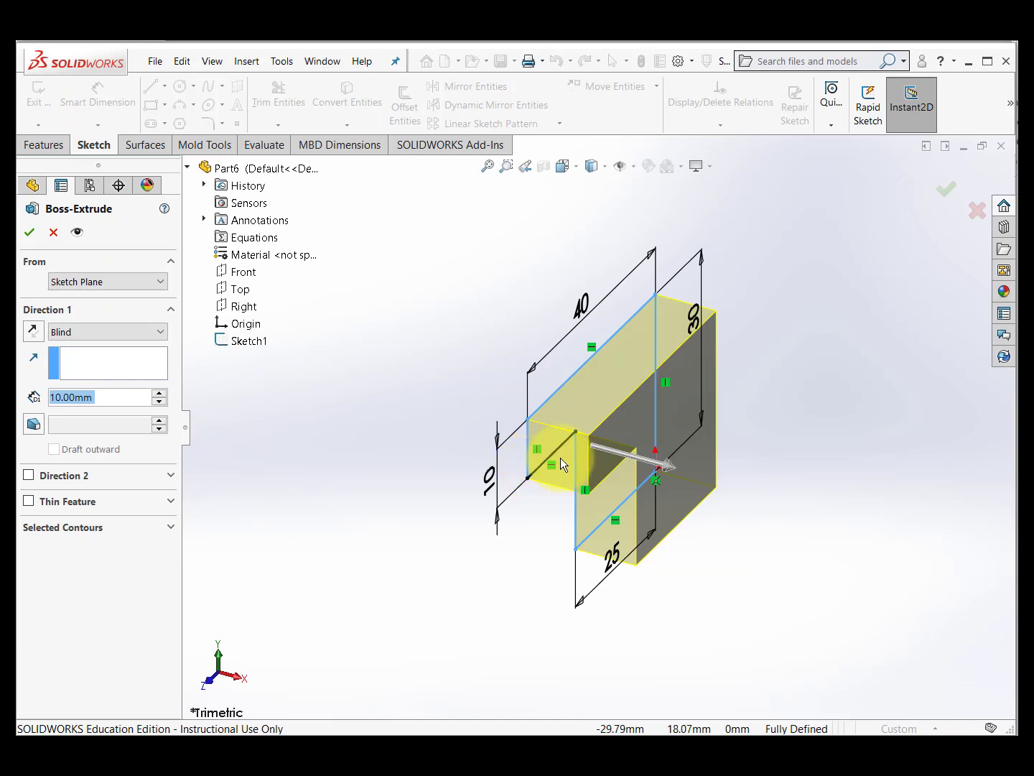
{"action": "left_click", "coordinate": [560, 456]}
{"action": "left_click", "coordinate": [599, 491]}
{"action": "left_click", "coordinate": [31, 331]}
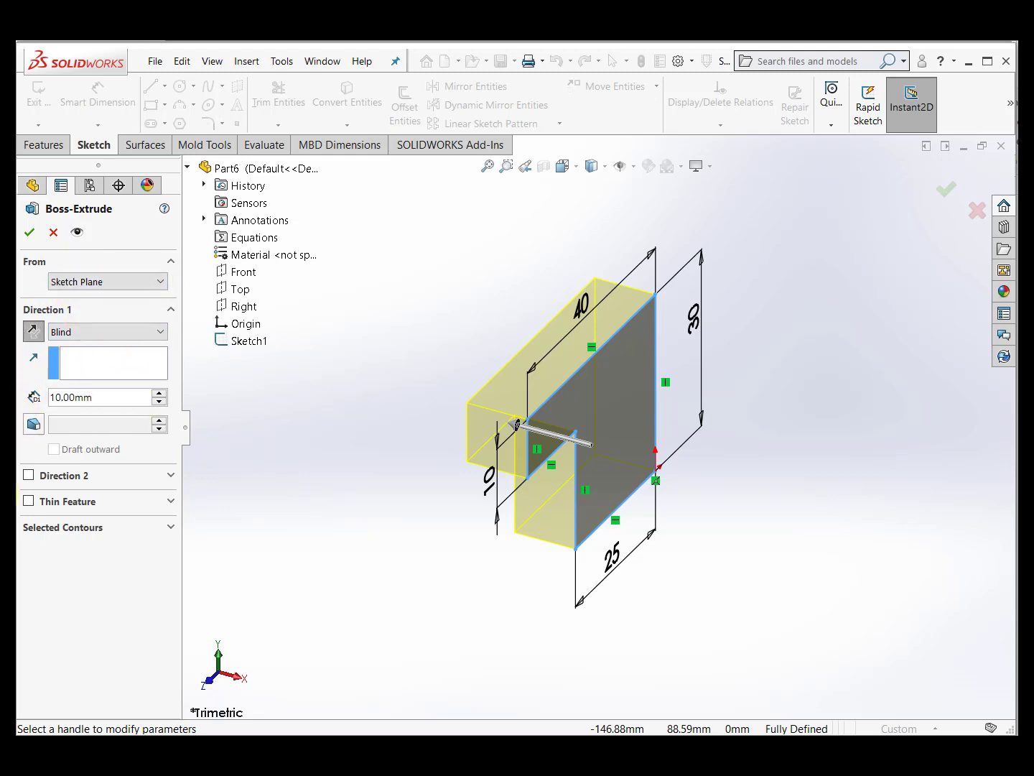
{"action": "double_click", "coordinate": [108, 397]}
{"action": "type", "text": "60"}
{"action": "key", "text": "Return"}
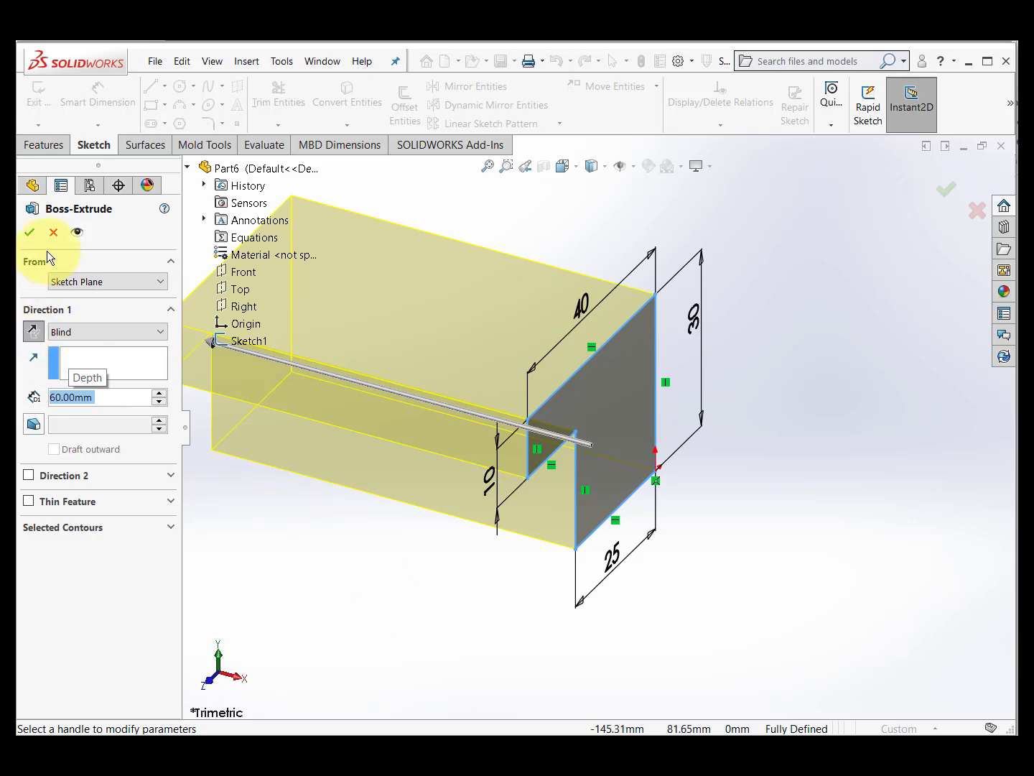
{"action": "scroll", "coordinate": [508, 459], "scroll_direction": "up", "scroll_amount": 2}
{"action": "middle_click_drag", "start_coordinate": [502, 460], "coordinate": [472, 453]}
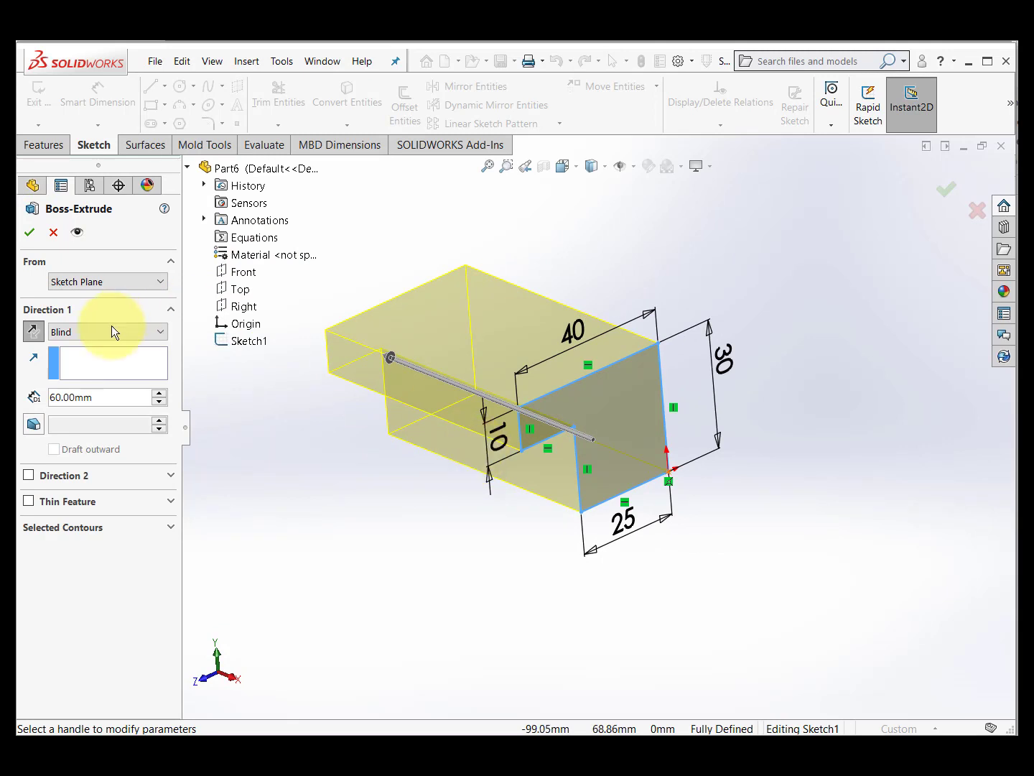
{"action": "left_click", "coordinate": [30, 231]}
{"action": "mouse_move", "coordinate": [423, 557]}
{"action": "middle_mouse_down"}
{"action": "mouse_move", "coordinate": [474, 444]}
{"action": "mouse_move", "coordinate": [402, 529]}
{"action": "mouse_move", "coordinate": [305, 560]}
{"action": "mouse_move", "coordinate": [424, 469]}
{"action": "mouse_move", "coordinate": [441, 535]}
{"action": "mouse_move", "coordinate": [433, 539]}
{"action": "middle_mouse_up"}
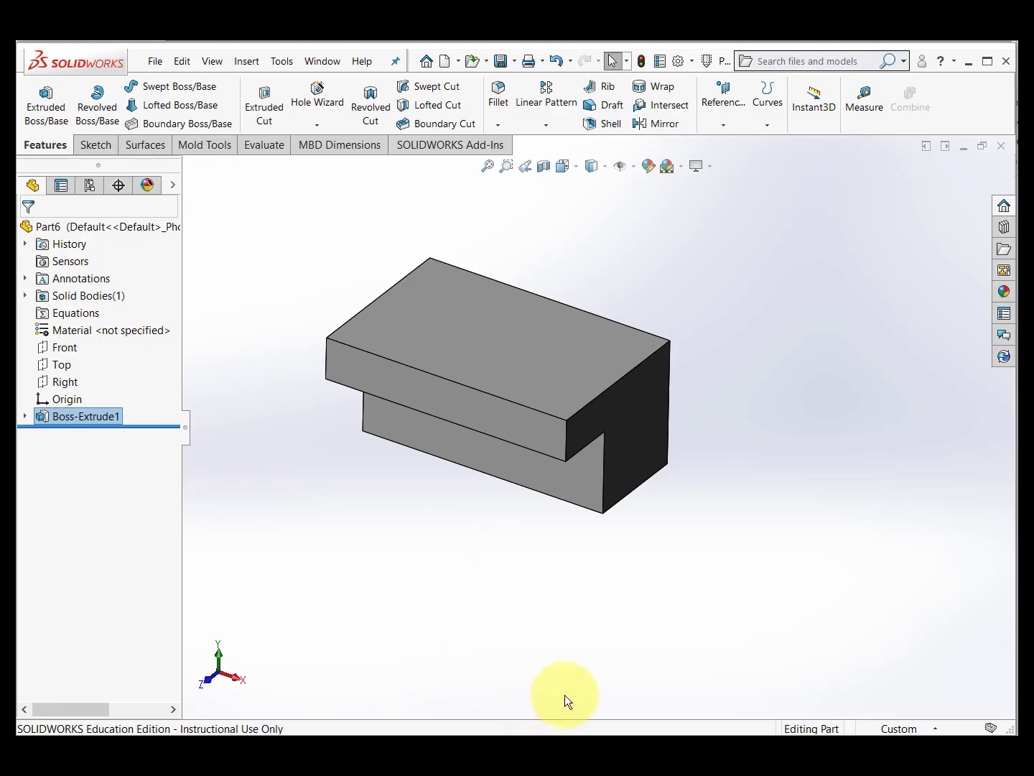
For a boss extrusion, sketch a closed diagonal four-sided profile on the top face from the front-left corner to the origin, ends about 13 and 18 mm
{"action": "key", "text": "alt+Tab"}
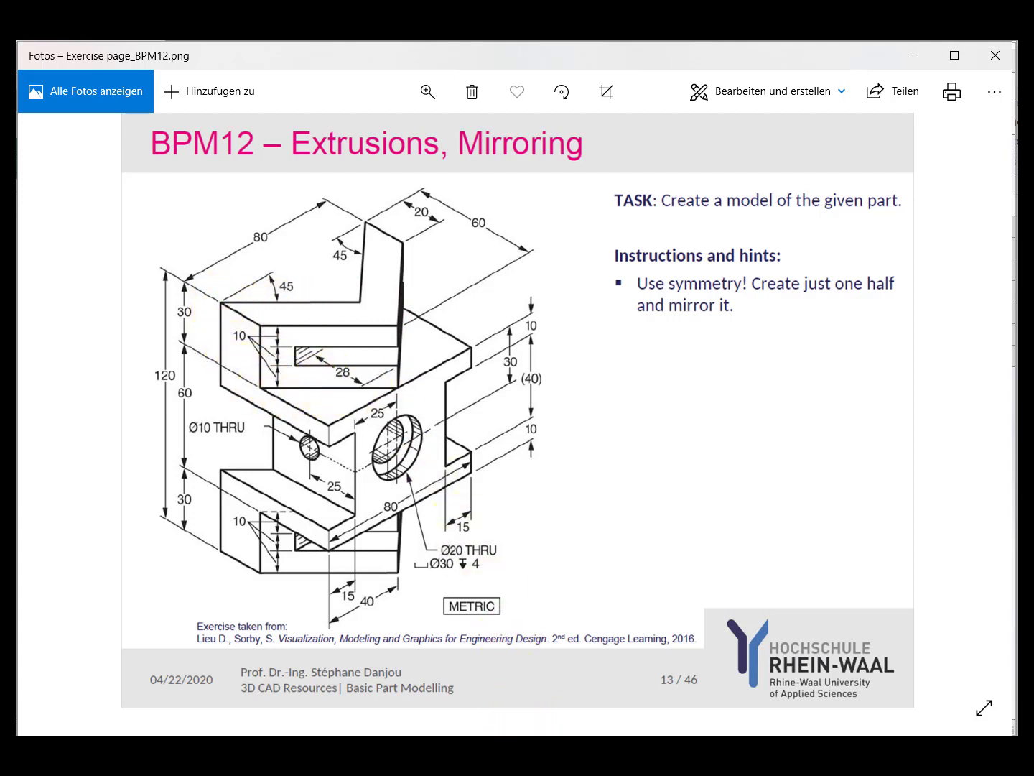
{"action": "left_click", "coordinate": [438, 751]}
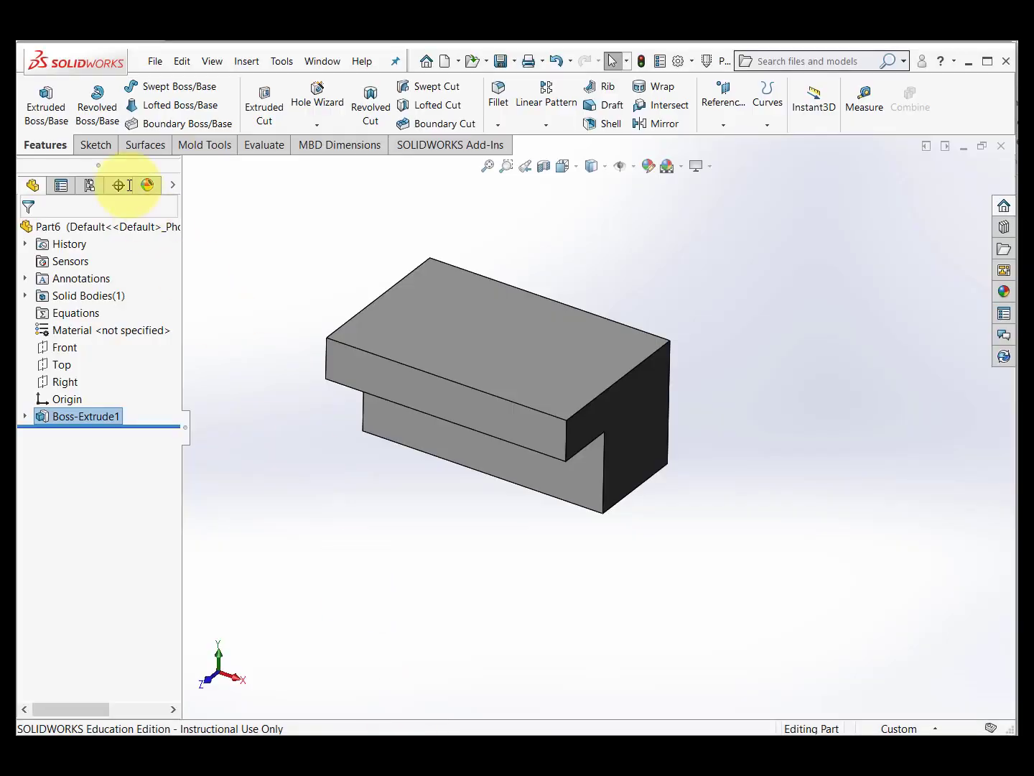
{"action": "left_click", "coordinate": [46, 102]}
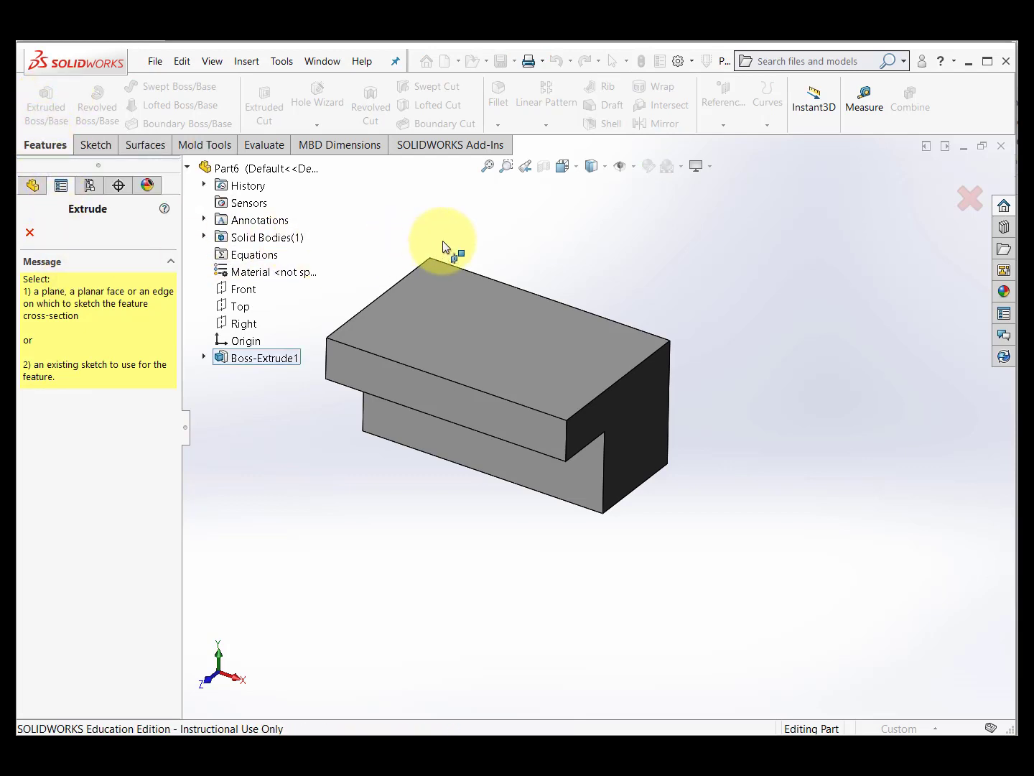
{"action": "left_click", "coordinate": [532, 342]}
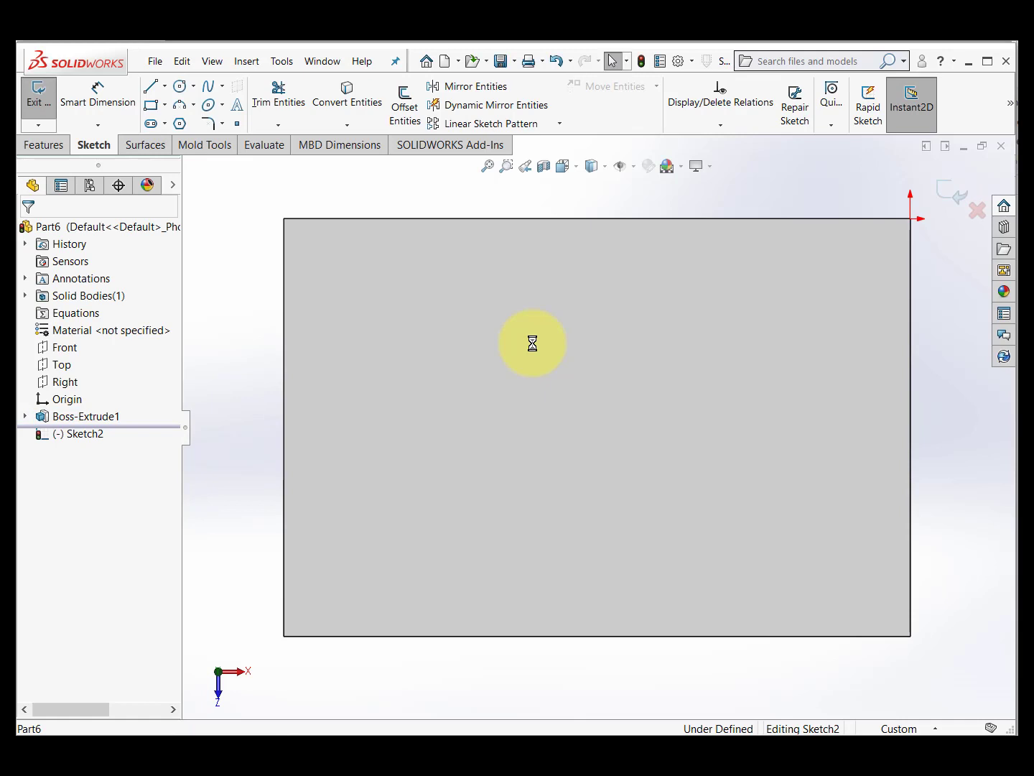
{"action": "left_click", "coordinate": [151, 84]}
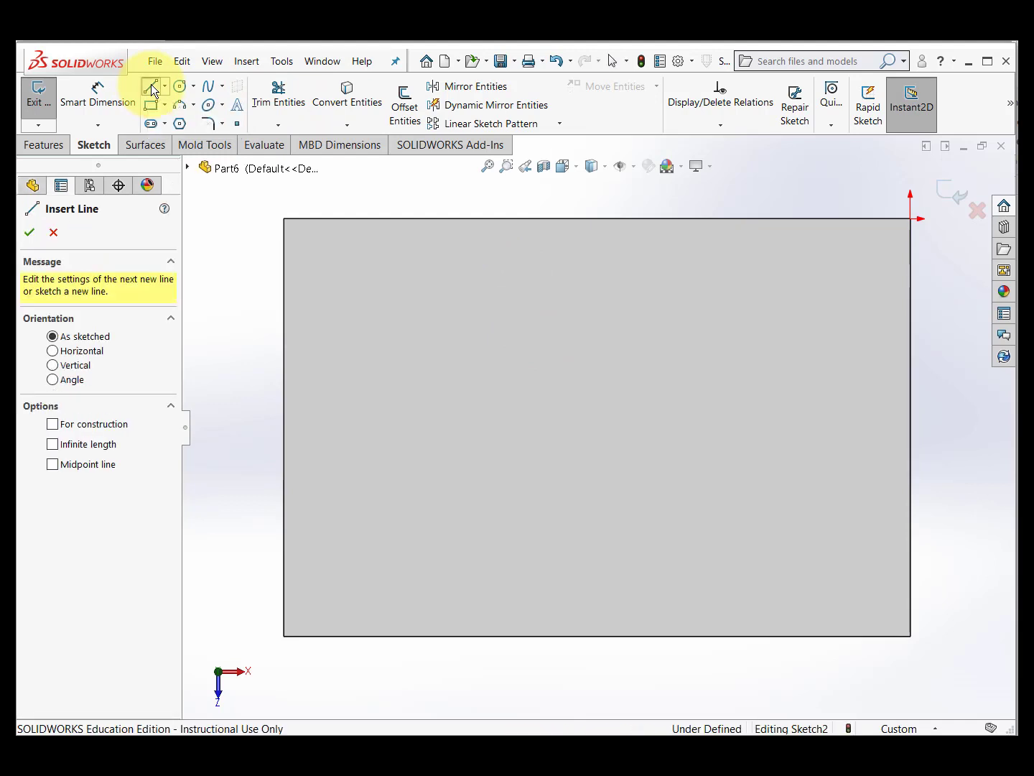
{"action": "left_click", "coordinate": [285, 636]}
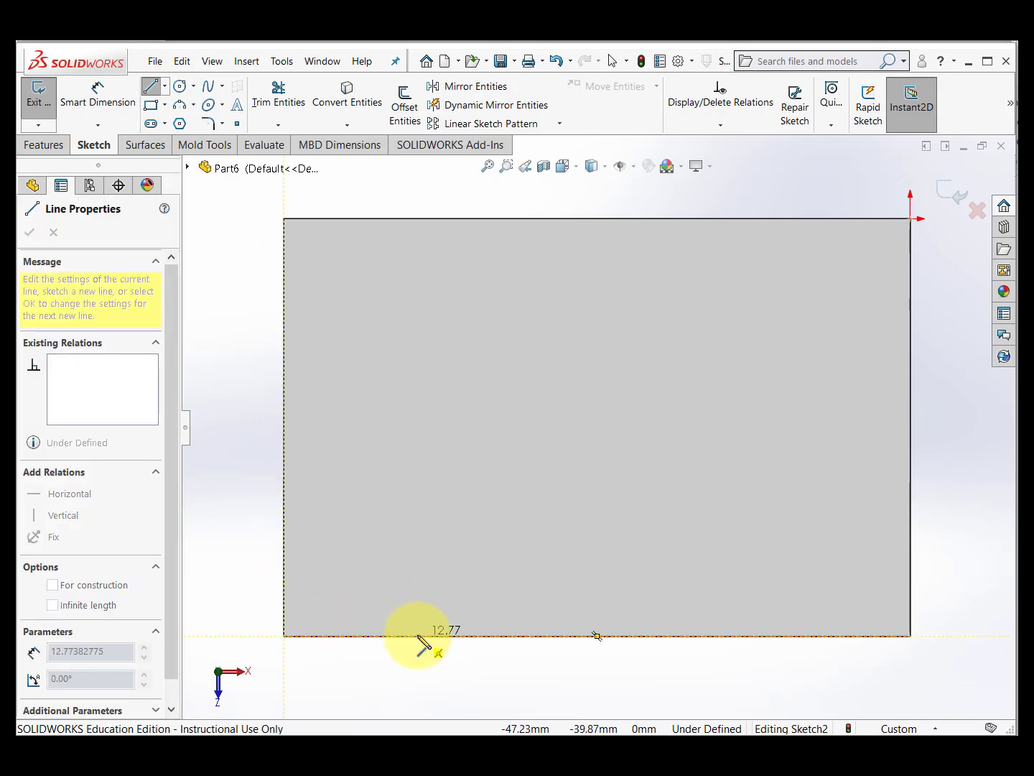
{"action": "left_click", "coordinate": [418, 636]}
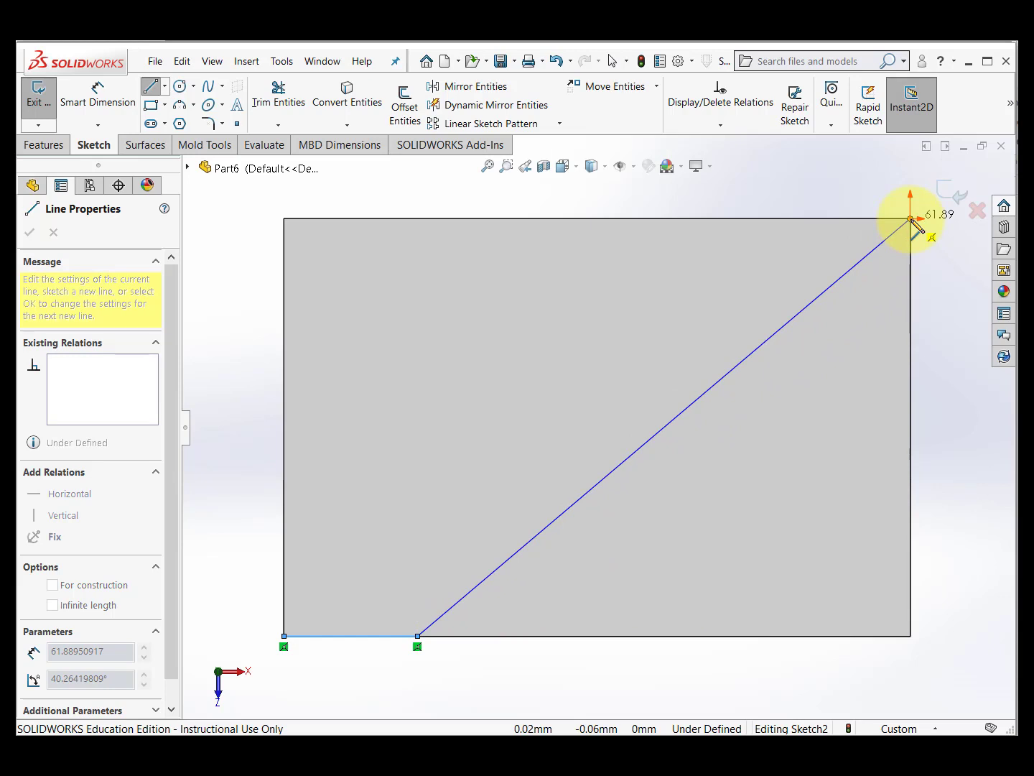
{"action": "left_click", "coordinate": [911, 219]}
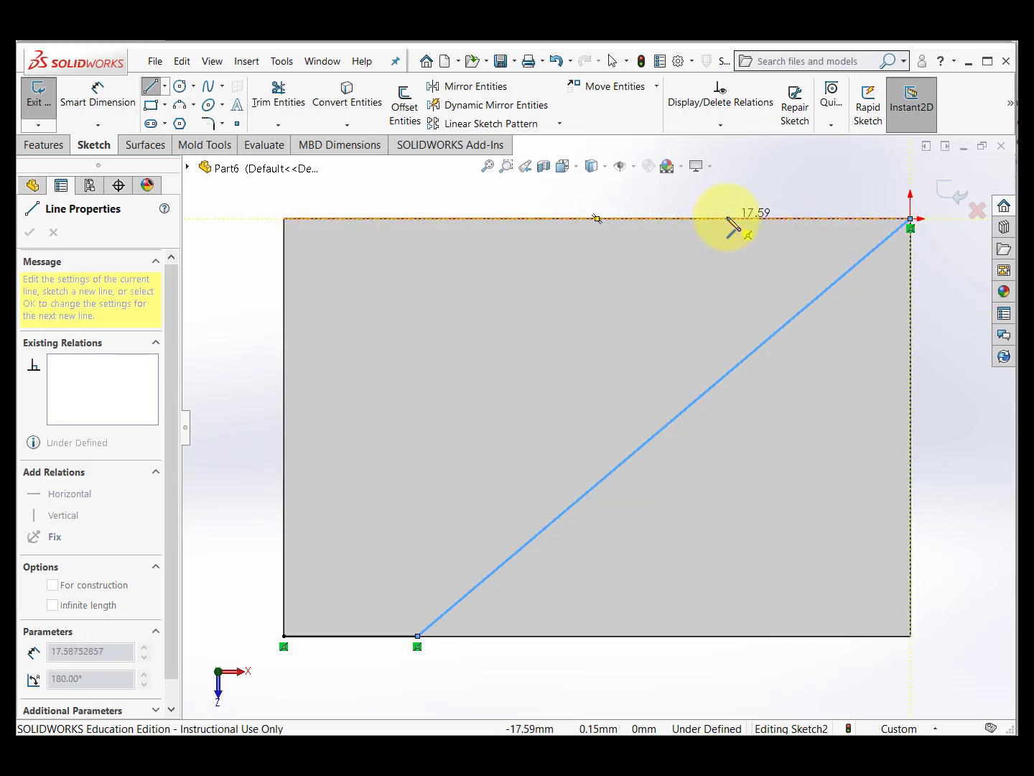
{"action": "left_click", "coordinate": [728, 219]}
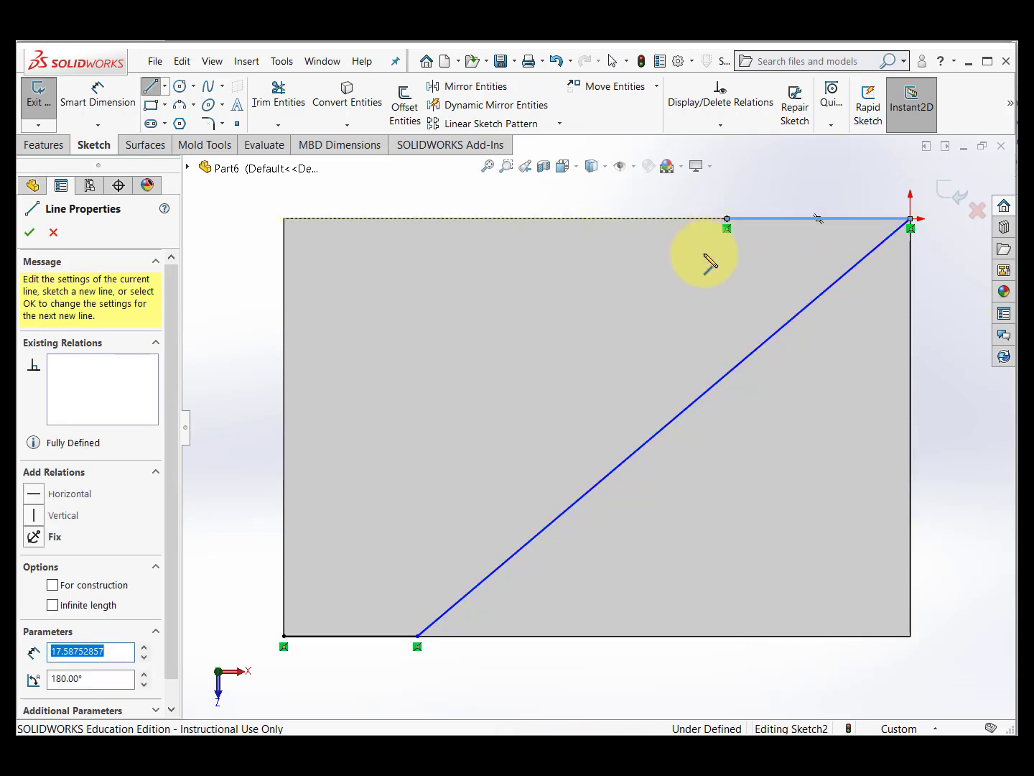
{"action": "left_click", "coordinate": [285, 636]}
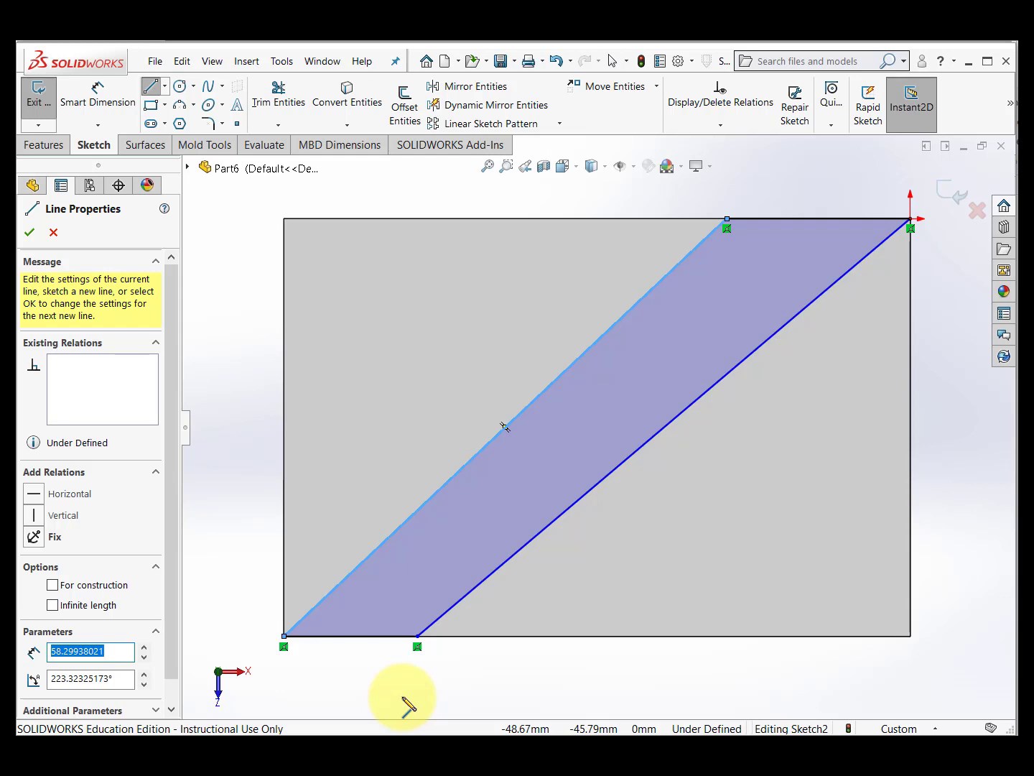
{"action": "left_click", "coordinate": [30, 237]}
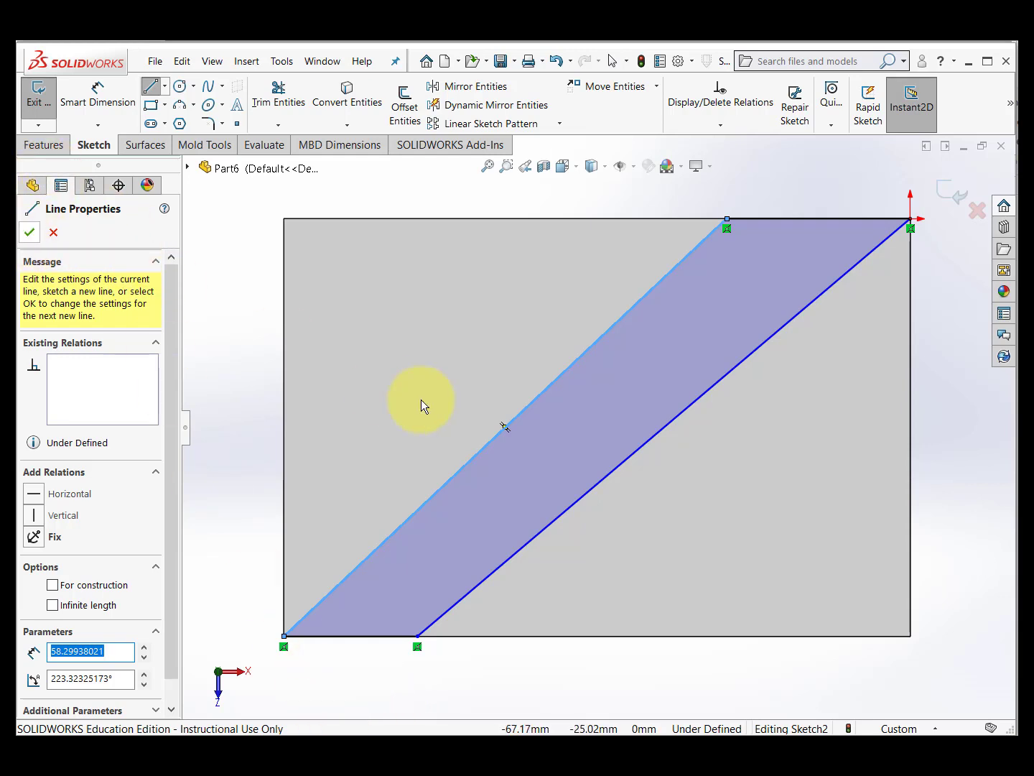
Add a parallel relation between the profile's two long diagonal lines
{"action": "key", "text": "f"}
{"action": "mouse_move", "coordinate": [583, 551]}
{"action": "middle_mouse_down"}
{"action": "mouse_move", "coordinate": [574, 464]}
{"action": "mouse_move", "coordinate": [543, 411]}
{"action": "mouse_move", "coordinate": [463, 410]}
{"action": "mouse_move", "coordinate": [536, 469]}
{"action": "mouse_move", "coordinate": [547, 425]}
{"action": "mouse_move", "coordinate": [538, 432]}
{"action": "middle_mouse_up"}
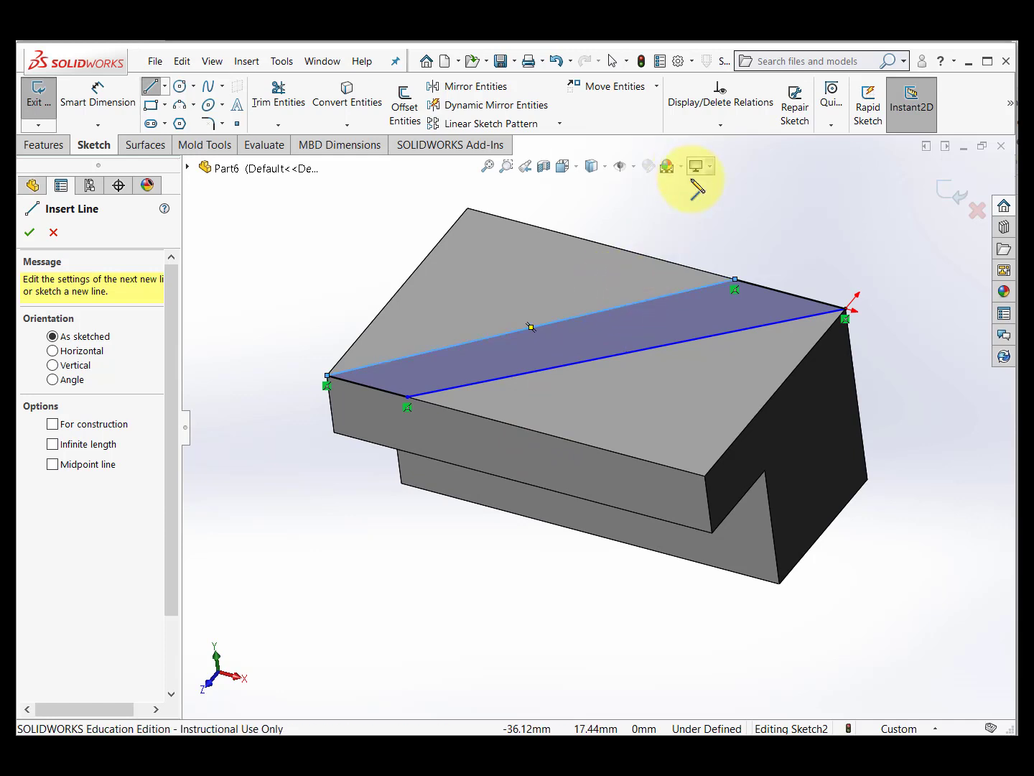
{"action": "left_click", "coordinate": [721, 124]}
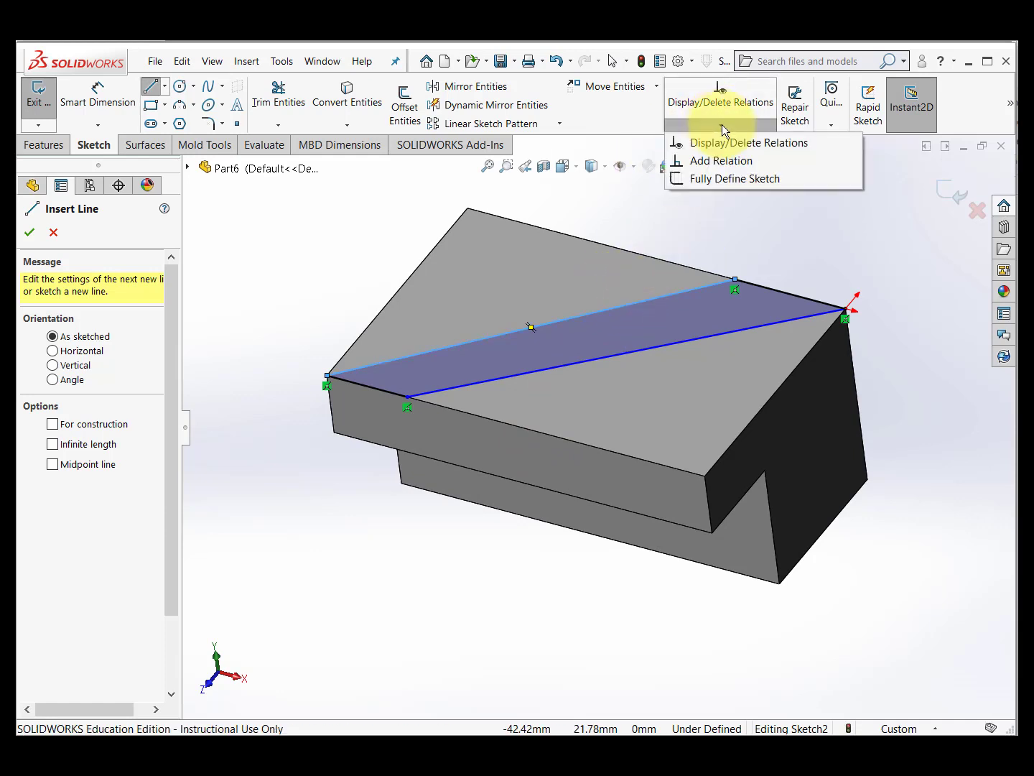
{"action": "left_click", "coordinate": [734, 166]}
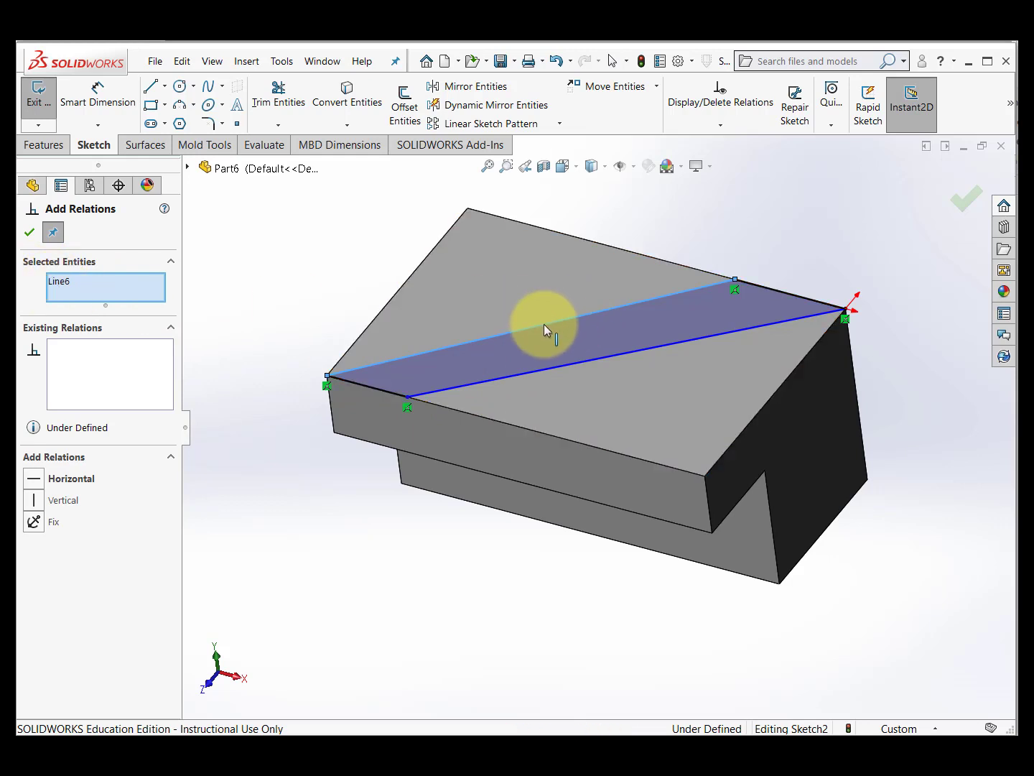
{"action": "left_click", "coordinate": [723, 332]}
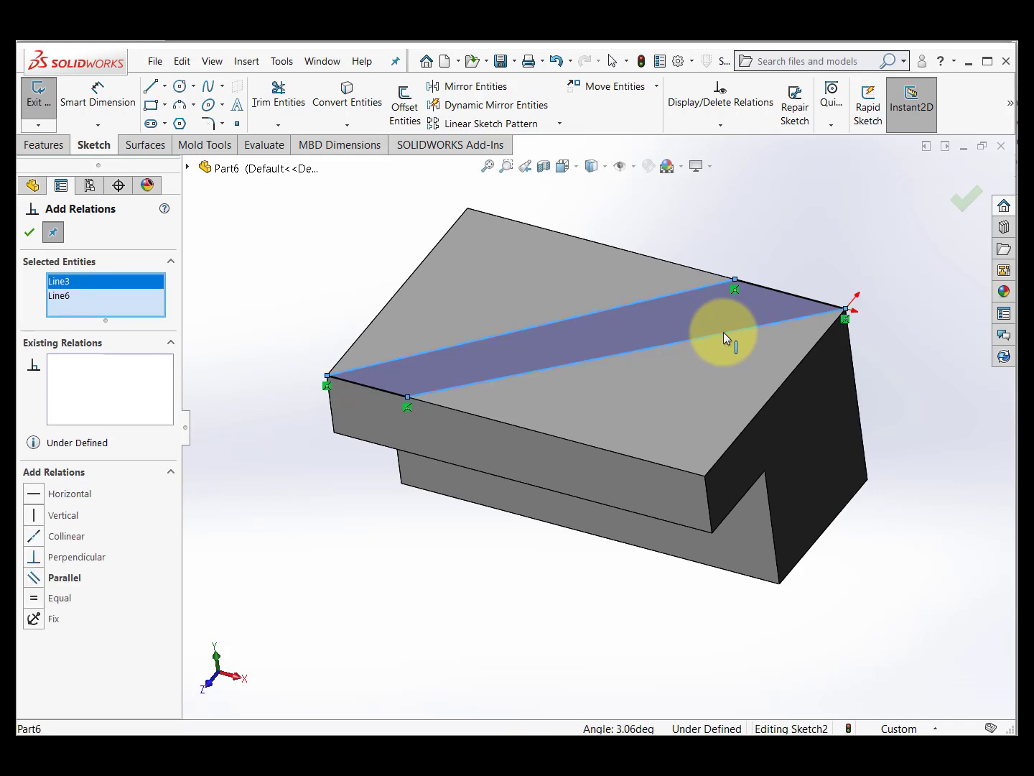
{"action": "left_click", "coordinate": [57, 581]}
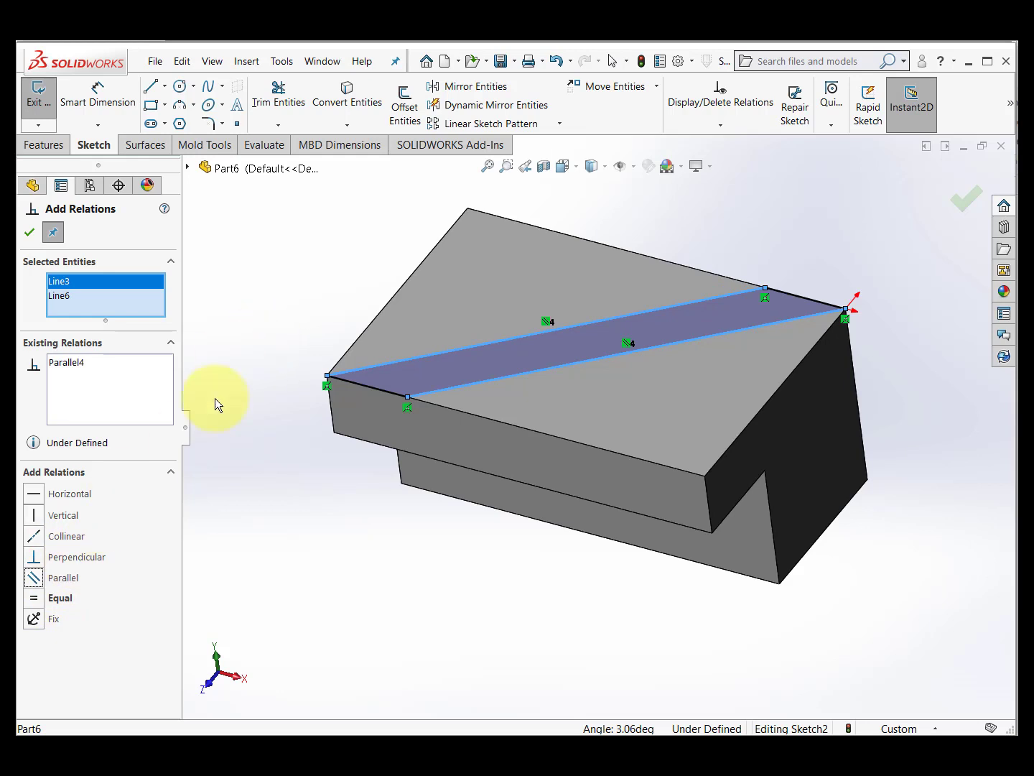
Add an equal-length relation between the profile's two short end lines and finish adding relations
{"action": "left_click", "coordinate": [388, 389]}
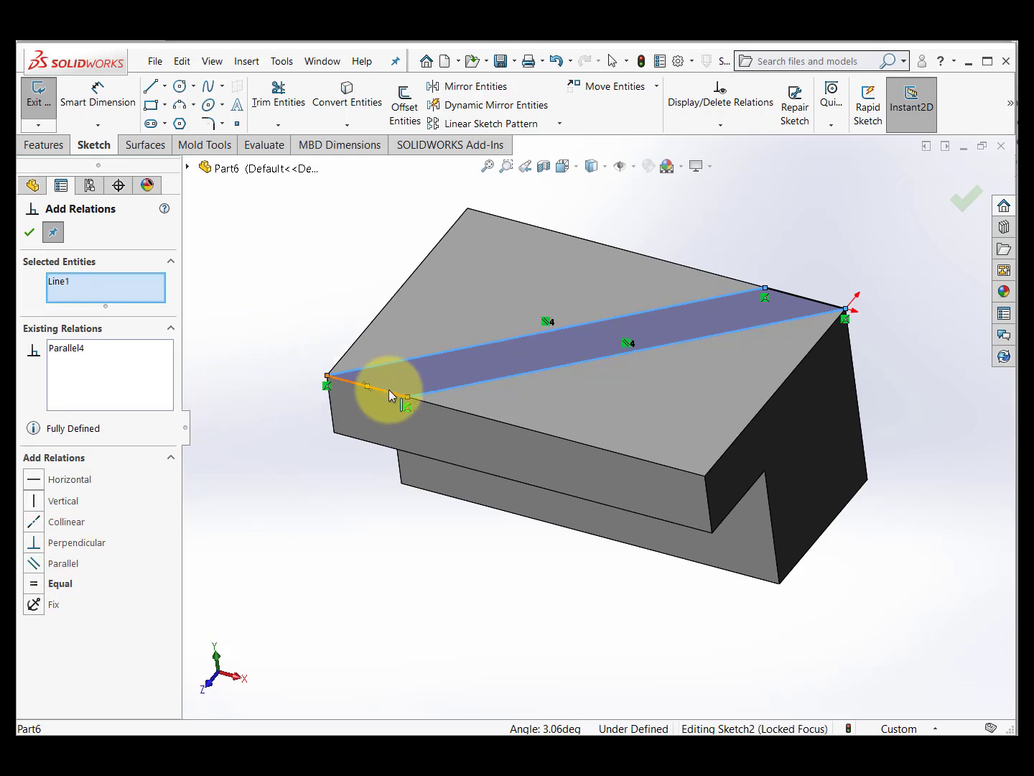
{"action": "left_click", "coordinate": [827, 309]}
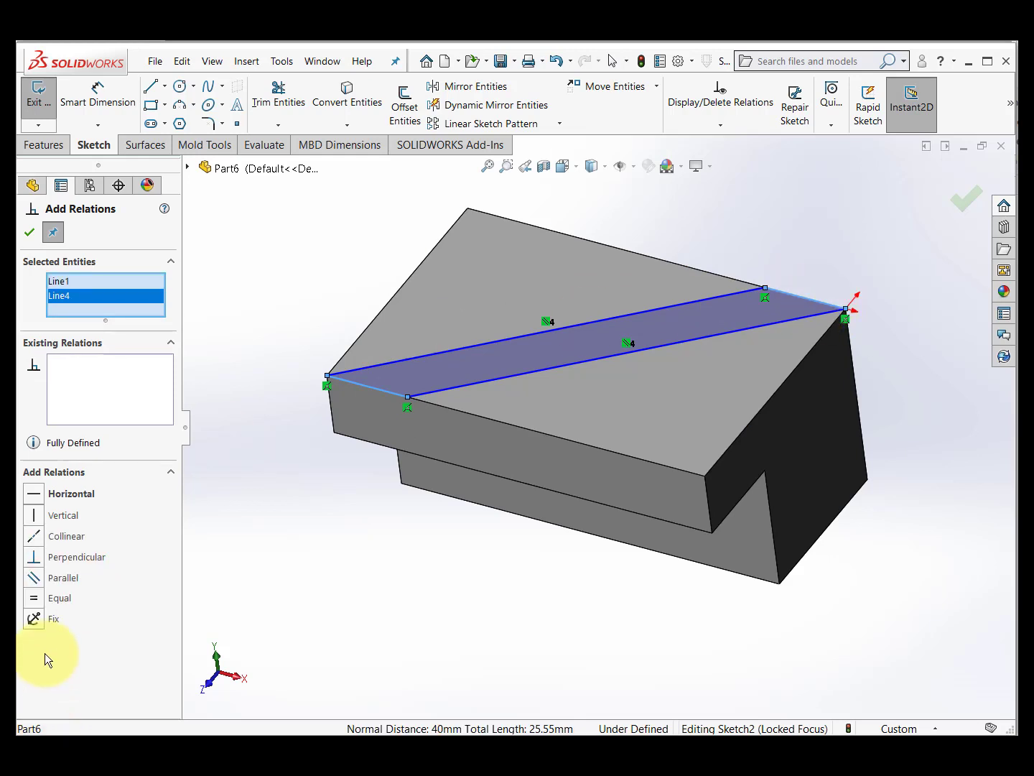
{"action": "left_click", "coordinate": [62, 597]}
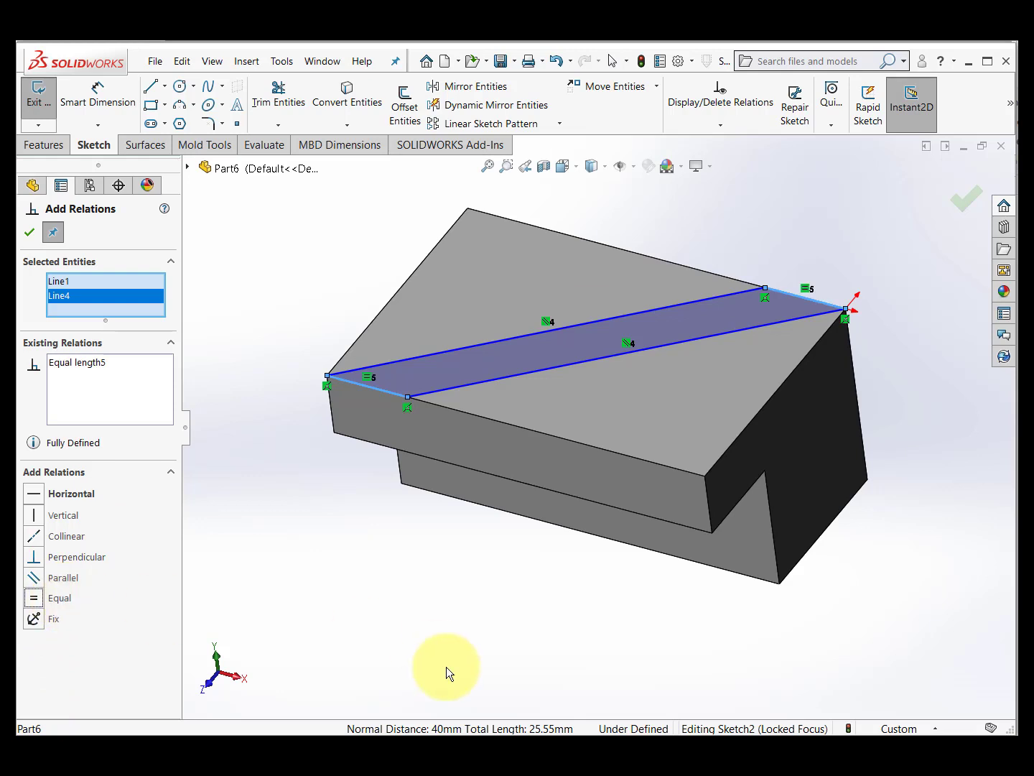
{"action": "left_click", "coordinate": [30, 234]}
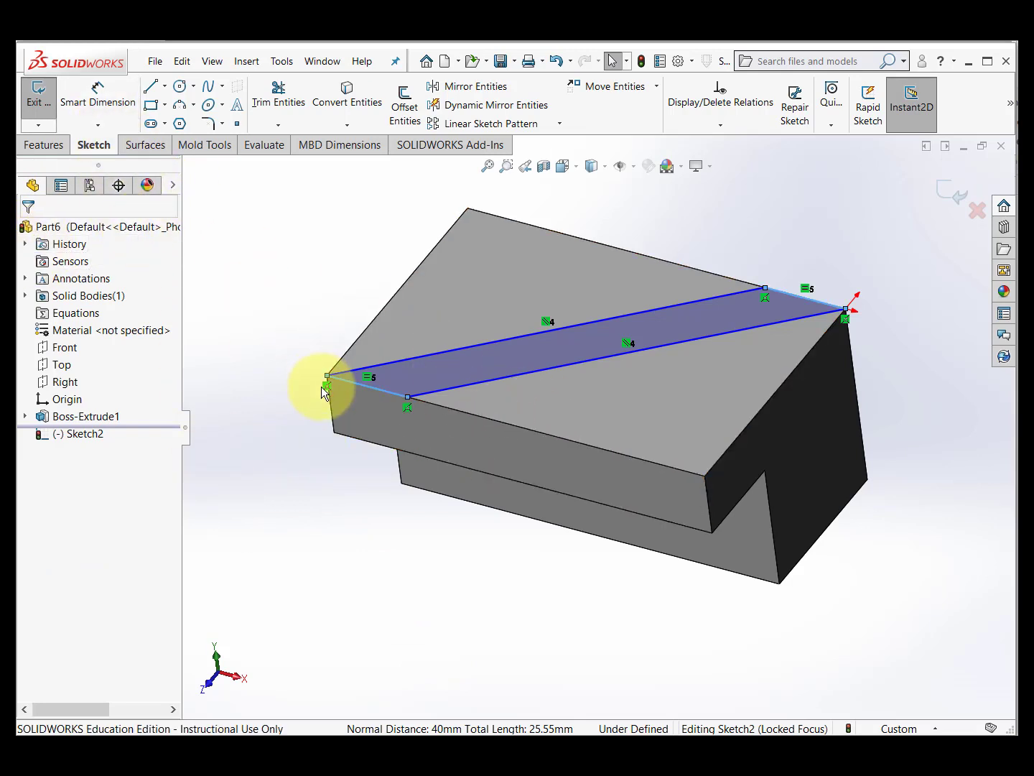
Dimension the angle between the top face's far 40 mm end edge and the adjacent diagonal line to 45°
{"action": "mouse_move", "coordinate": [610, 416]}
{"action": "middle_mouse_down"}
{"action": "mouse_move", "coordinate": [628, 462]}
{"action": "mouse_move", "coordinate": [617, 501]}
{"action": "mouse_move", "coordinate": [626, 430]}
{"action": "middle_mouse_up"}
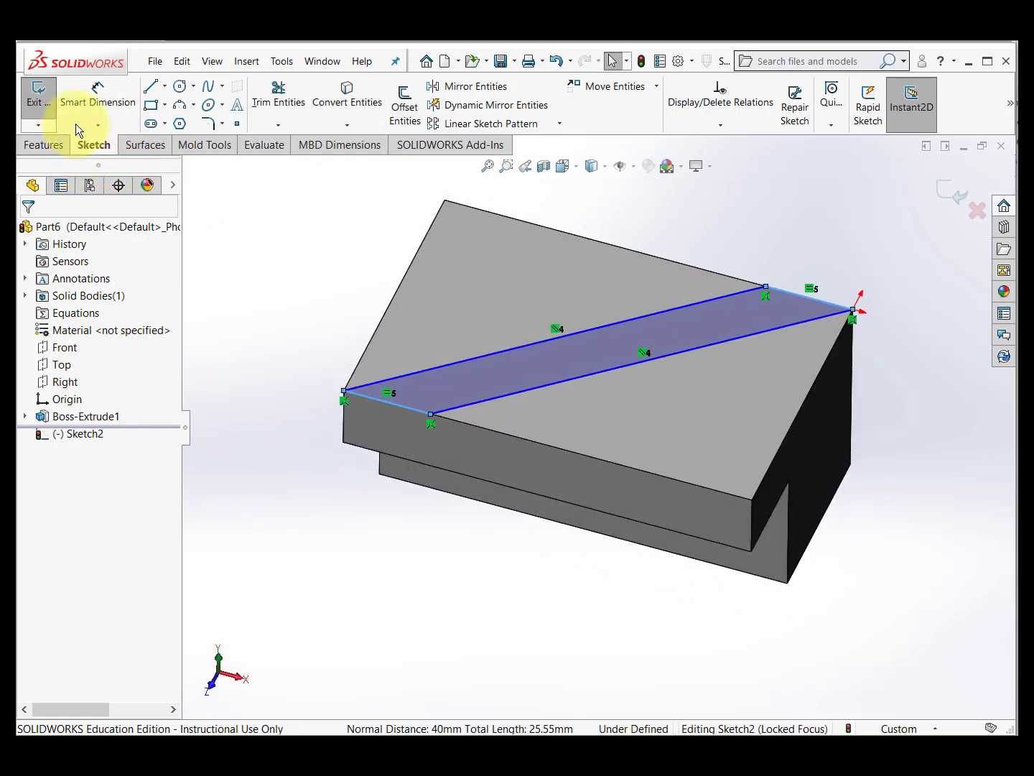
{"action": "left_click", "coordinate": [106, 94]}
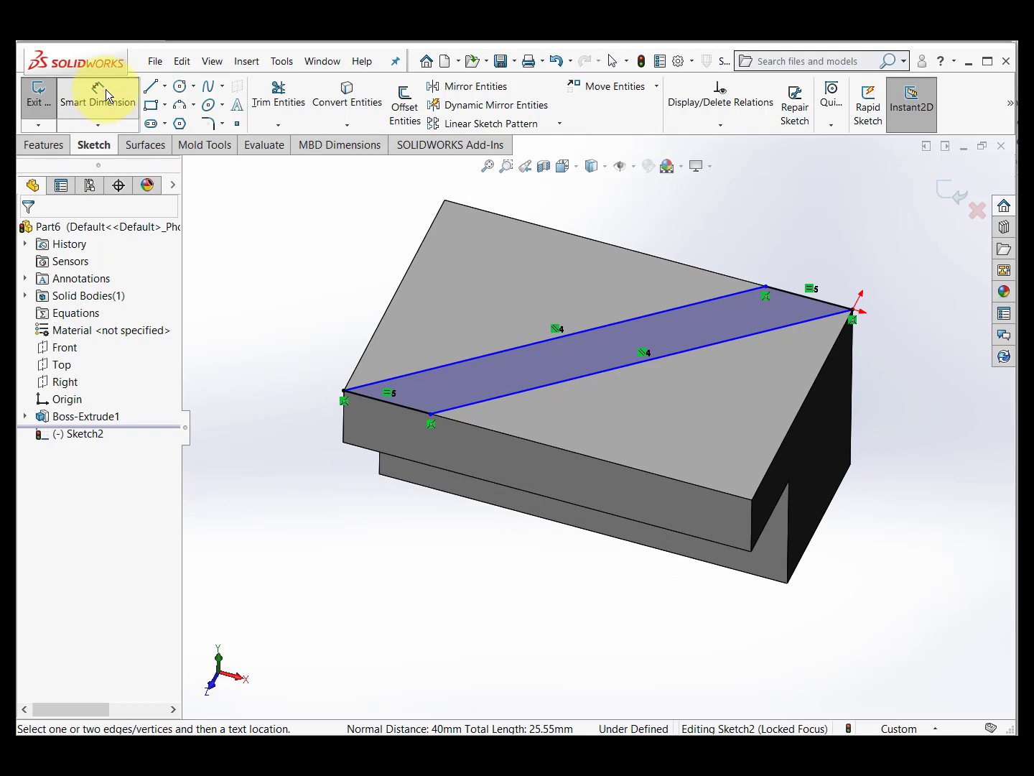
{"action": "left_click", "coordinate": [374, 331]}
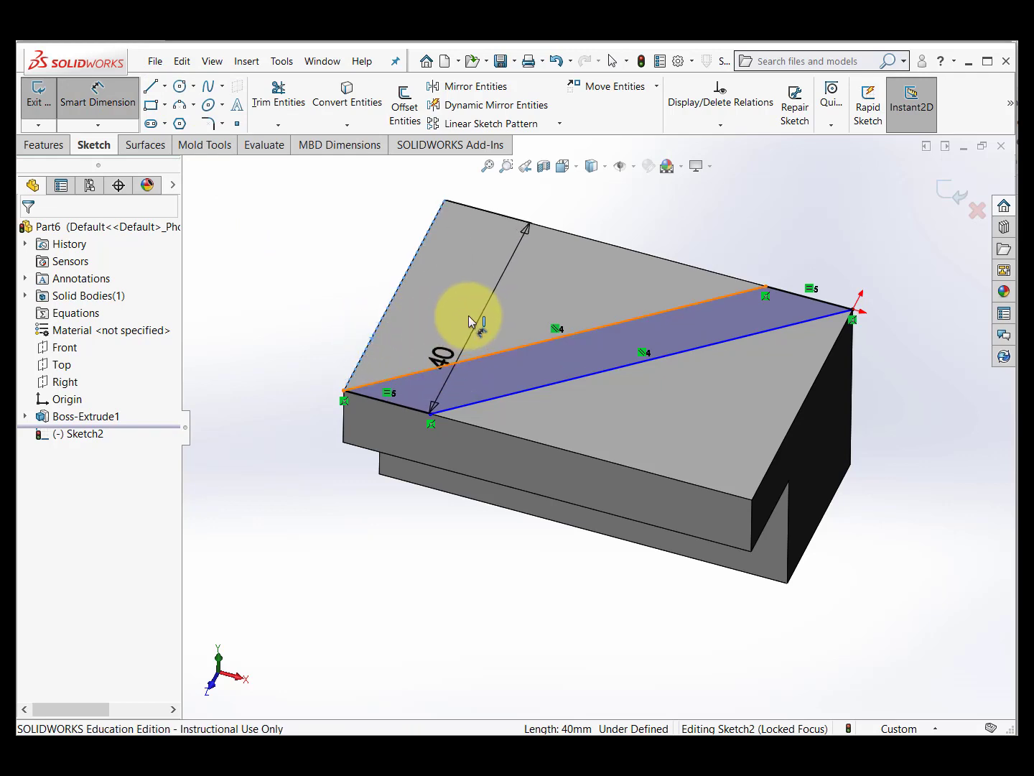
{"action": "left_click", "coordinate": [468, 322]}
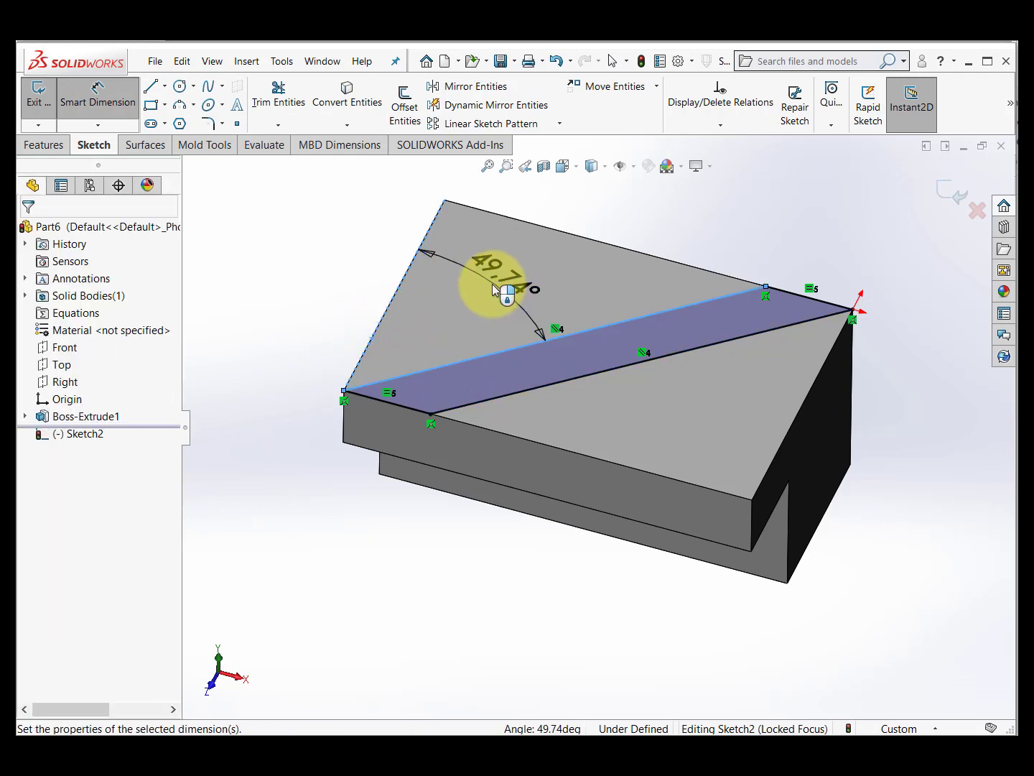
{"action": "left_click", "coordinate": [493, 289]}
{"action": "type", "text": "40"}
{"action": "key", "text": "Return"}
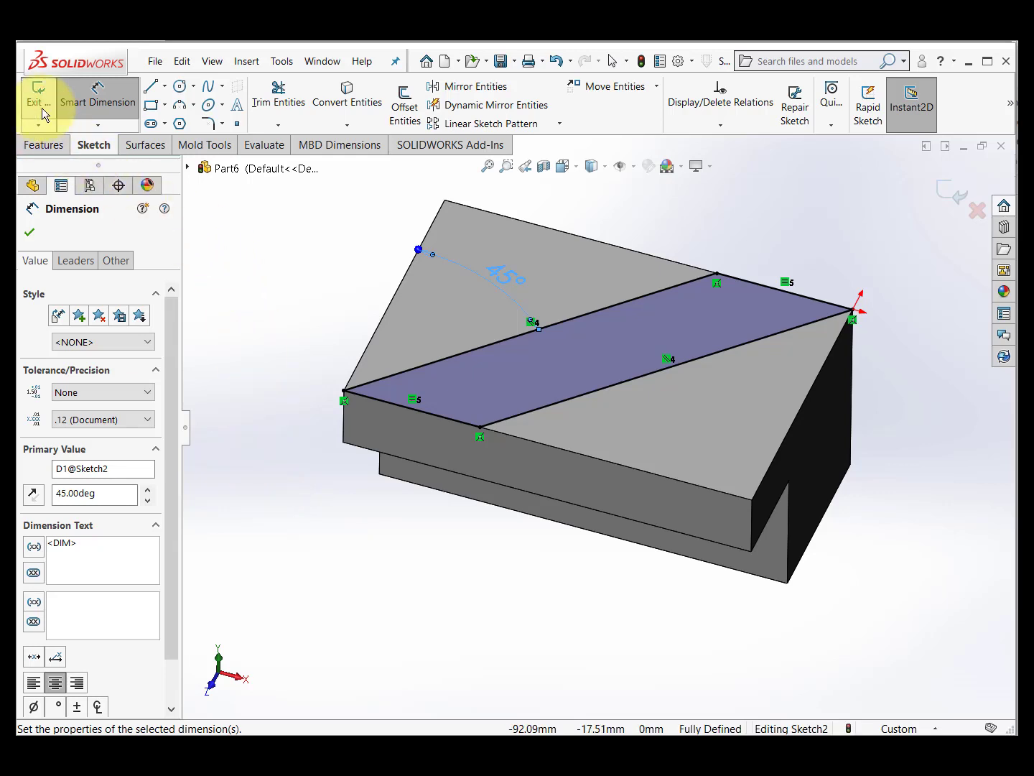
Finish the sketch and extrude the diagonal profile 30 mm blind upward from the top face
{"action": "left_click", "coordinate": [40, 107]}
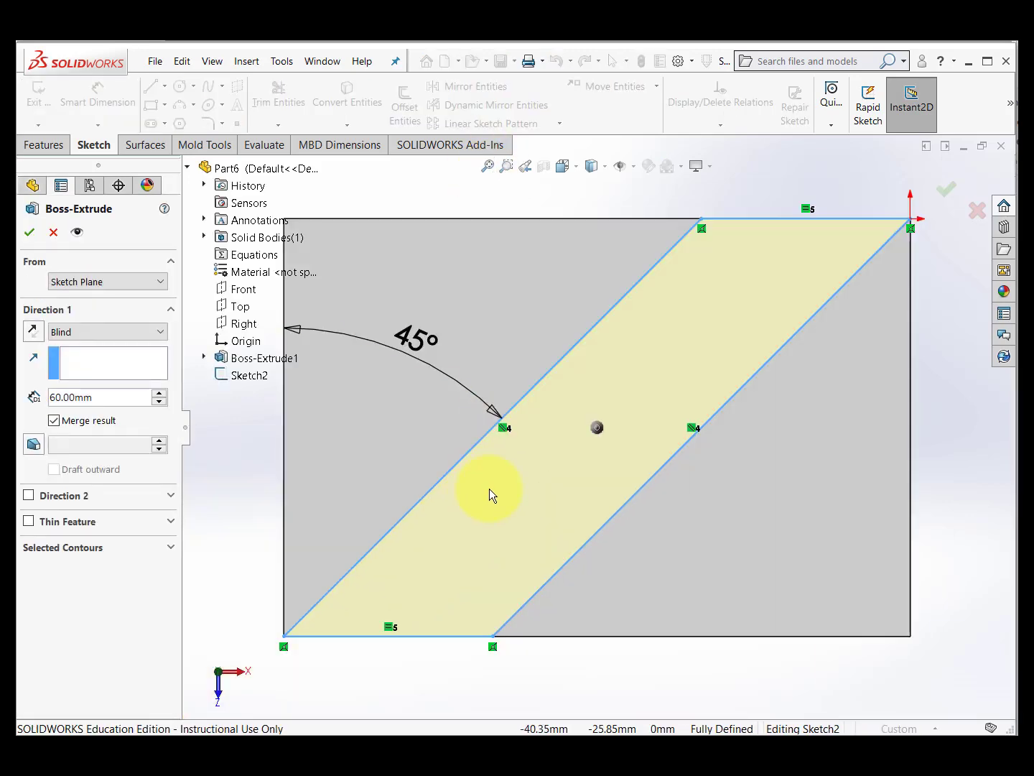
{"action": "scroll", "coordinate": [601, 387], "scroll_direction": "up", "scroll_amount": 6}
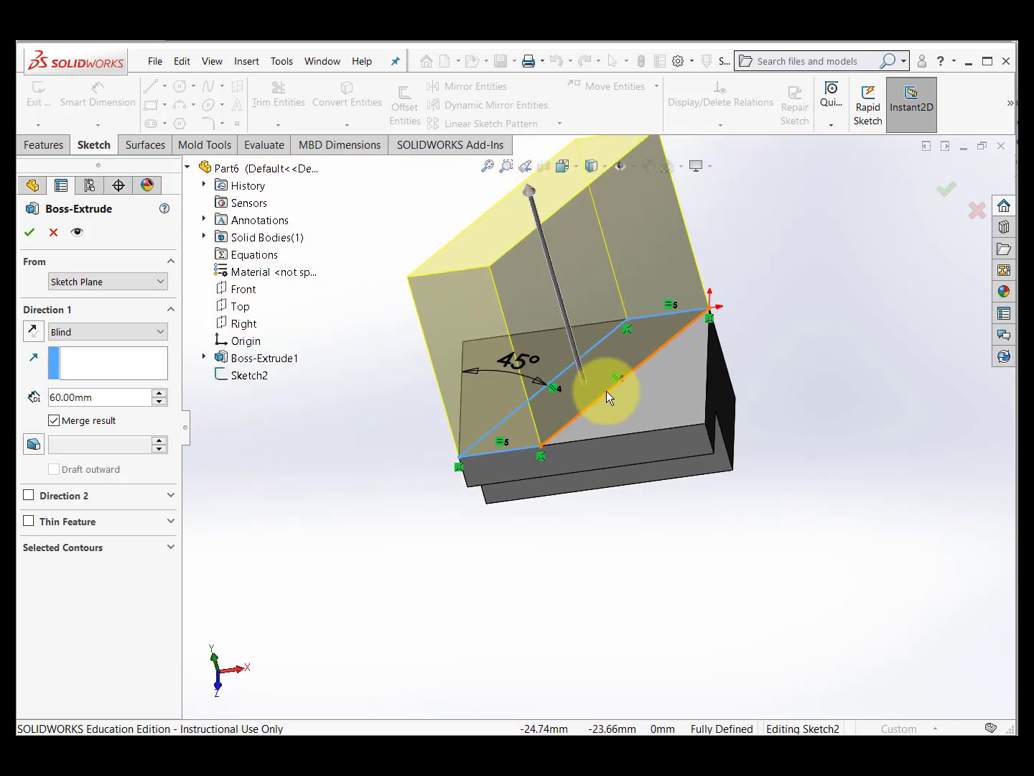
{"action": "middle_click_drag", "start_coordinate": [777, 355], "coordinate": [733, 388]}
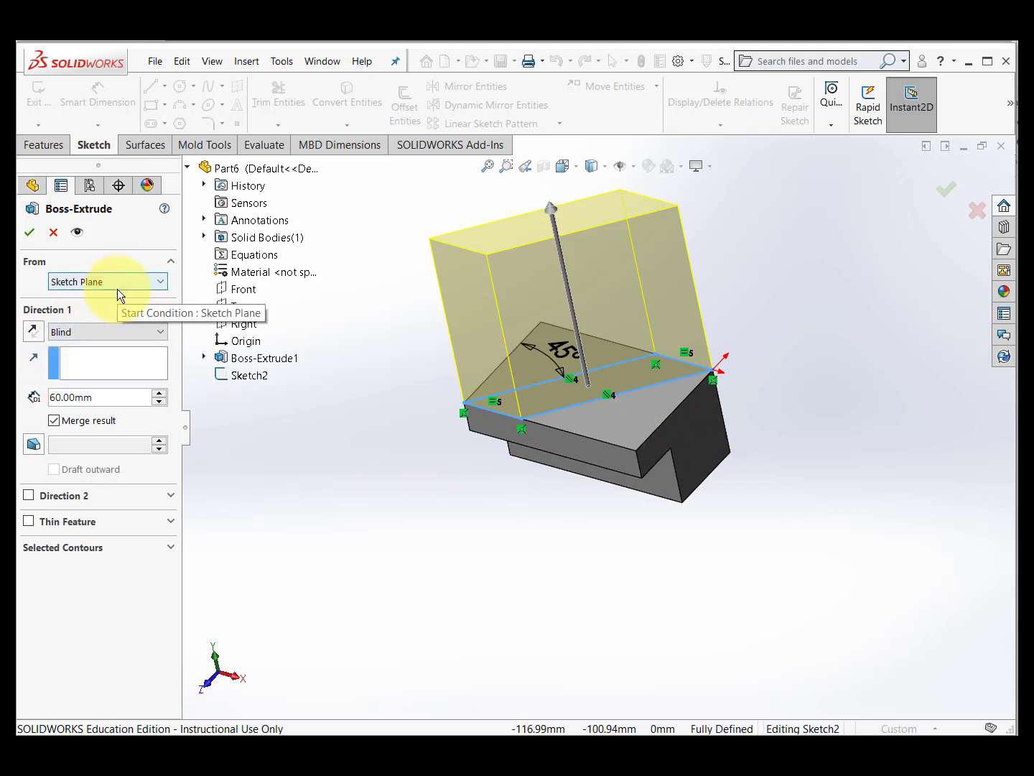
{"action": "left_click", "coordinate": [111, 398]}
{"action": "left_click", "coordinate": [111, 397]}
{"action": "type", "text": "3"}
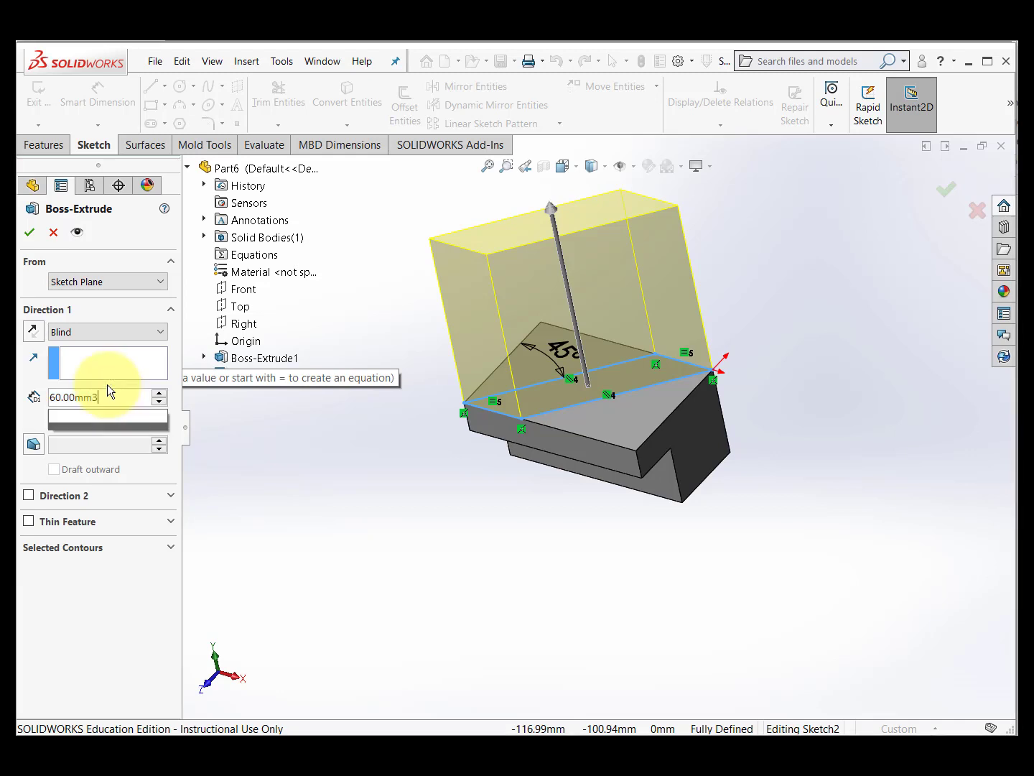
{"action": "type", "text": "0"}
{"action": "key", "text": "Return"}
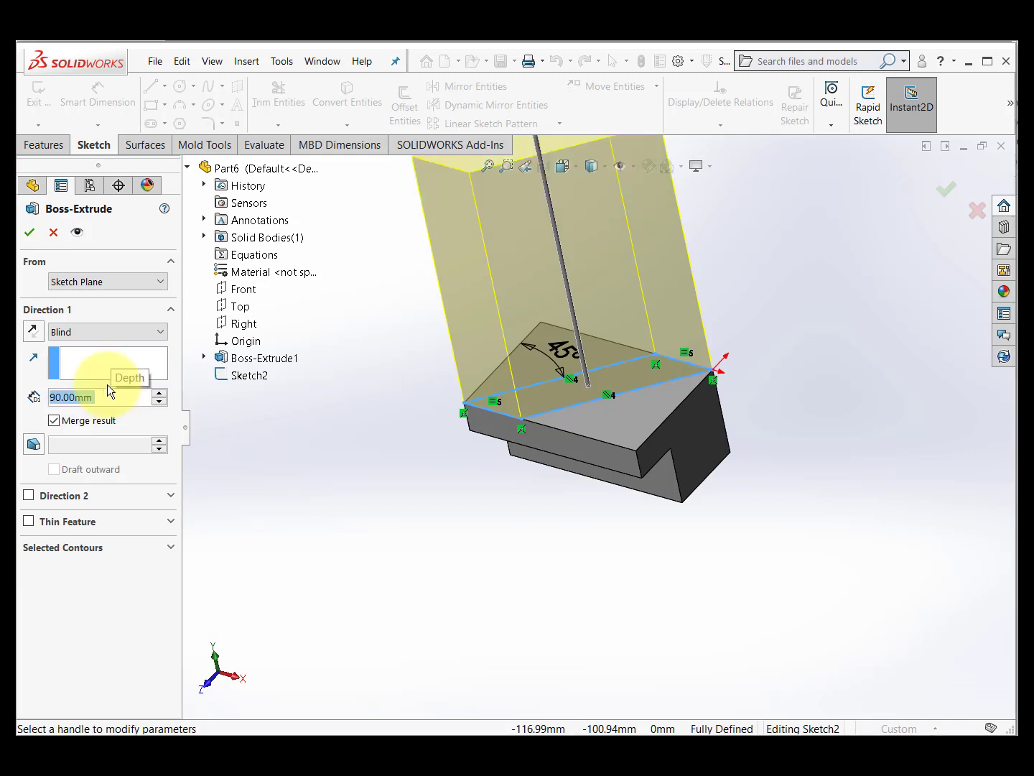
{"action": "type", "text": "30"}
{"action": "key", "text": "Return"}
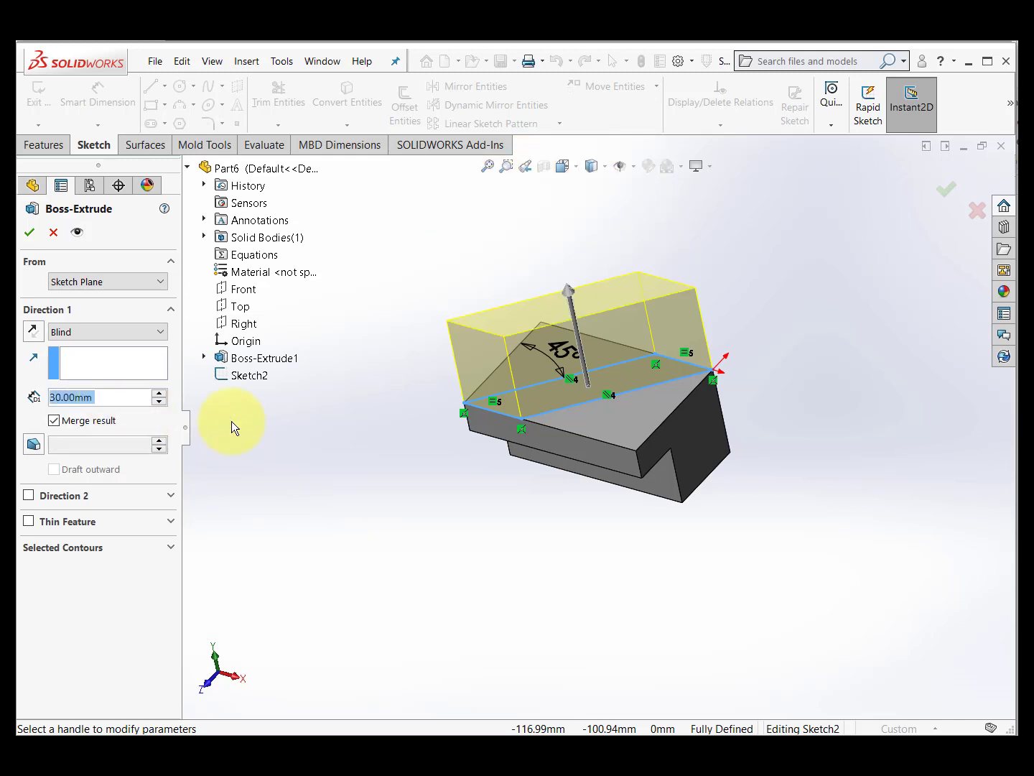
{"action": "left_click", "coordinate": [32, 231]}
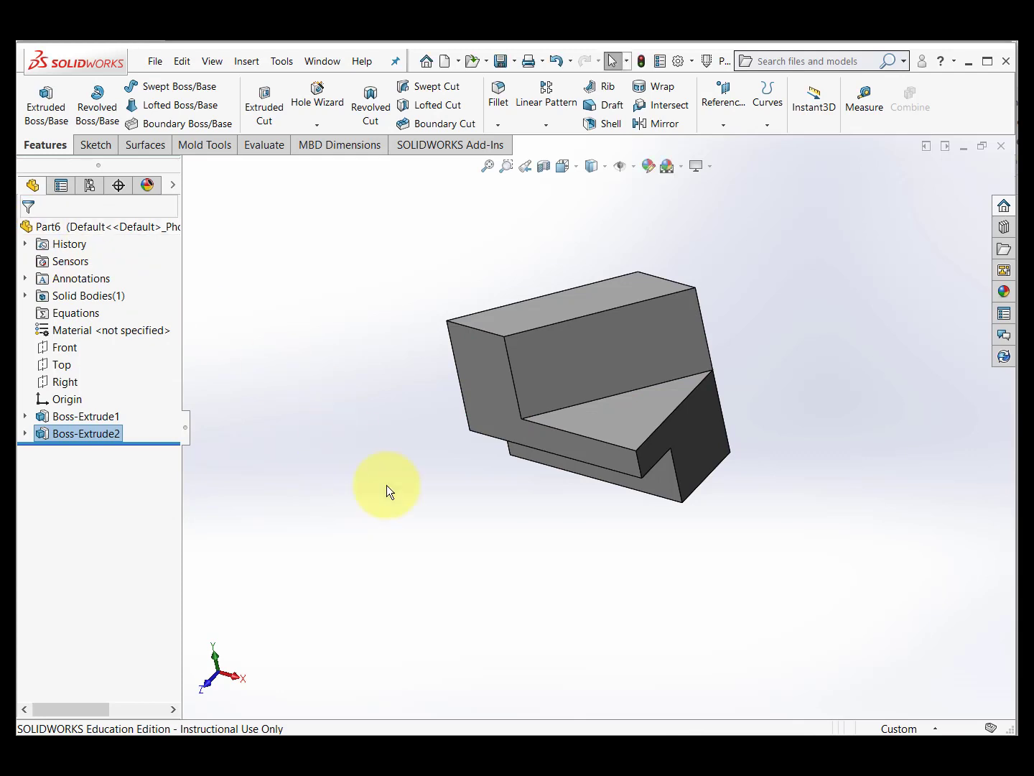
Inspect the angled wall and consult the BPM12 exercise drawing for its slot dimensions
{"action": "middle_click_drag", "start_coordinate": [524, 522], "coordinate": [463, 539]}
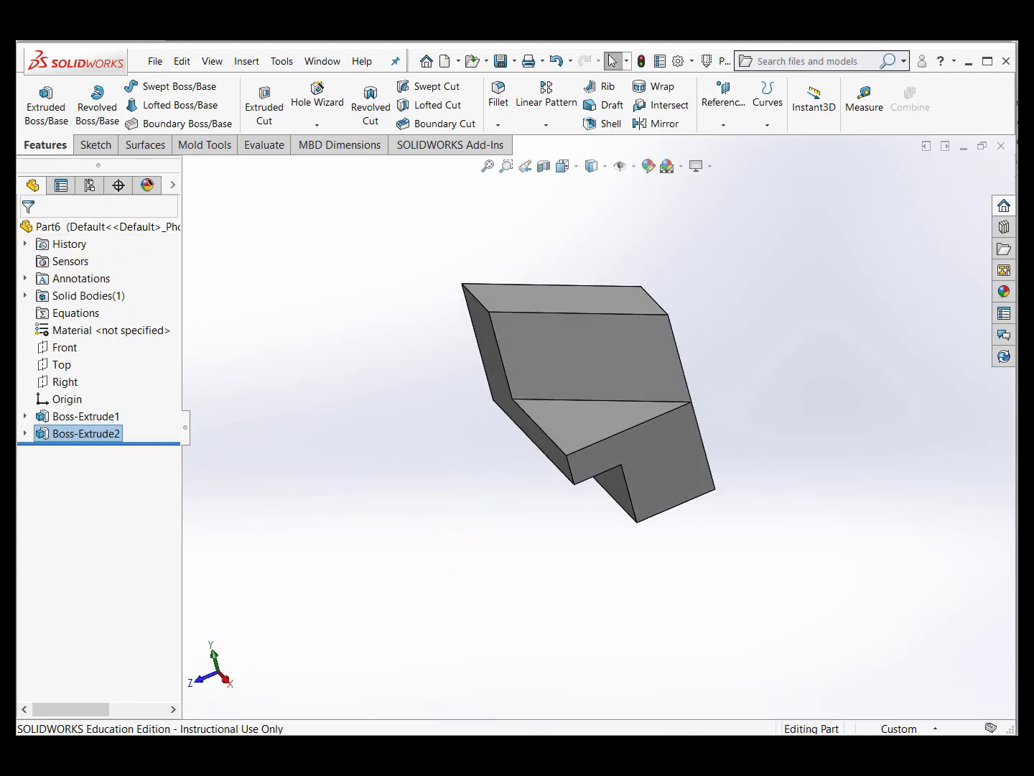
{"action": "key", "text": "alt+Tab"}
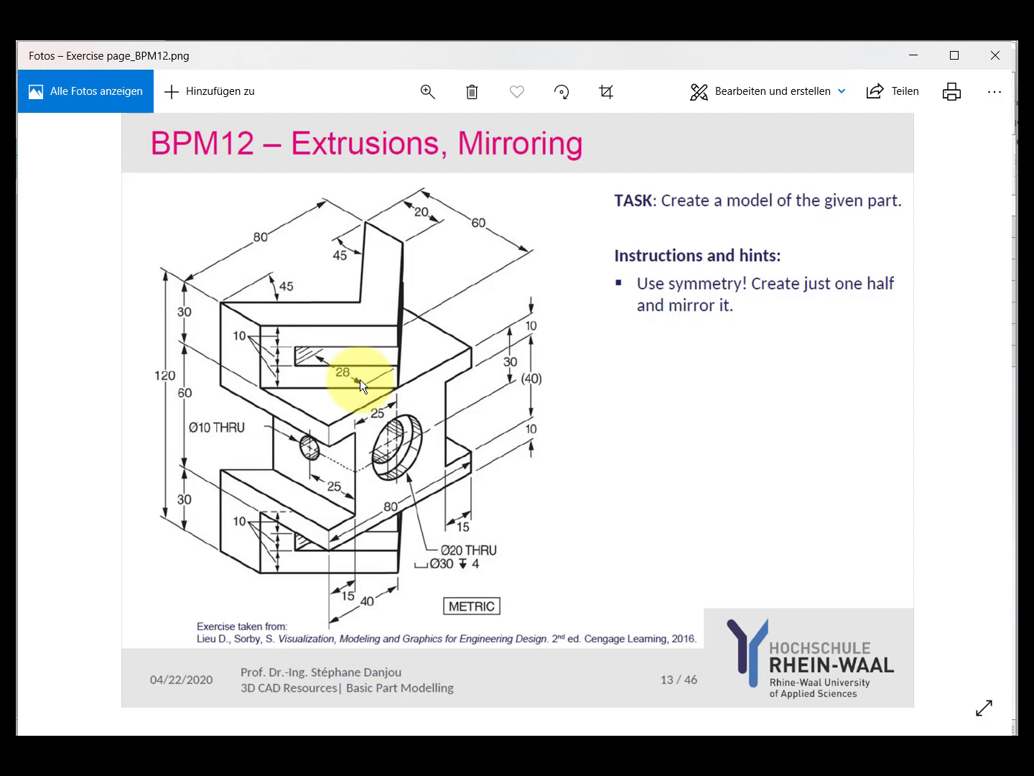
{"action": "key", "text": "alt+Tab"}
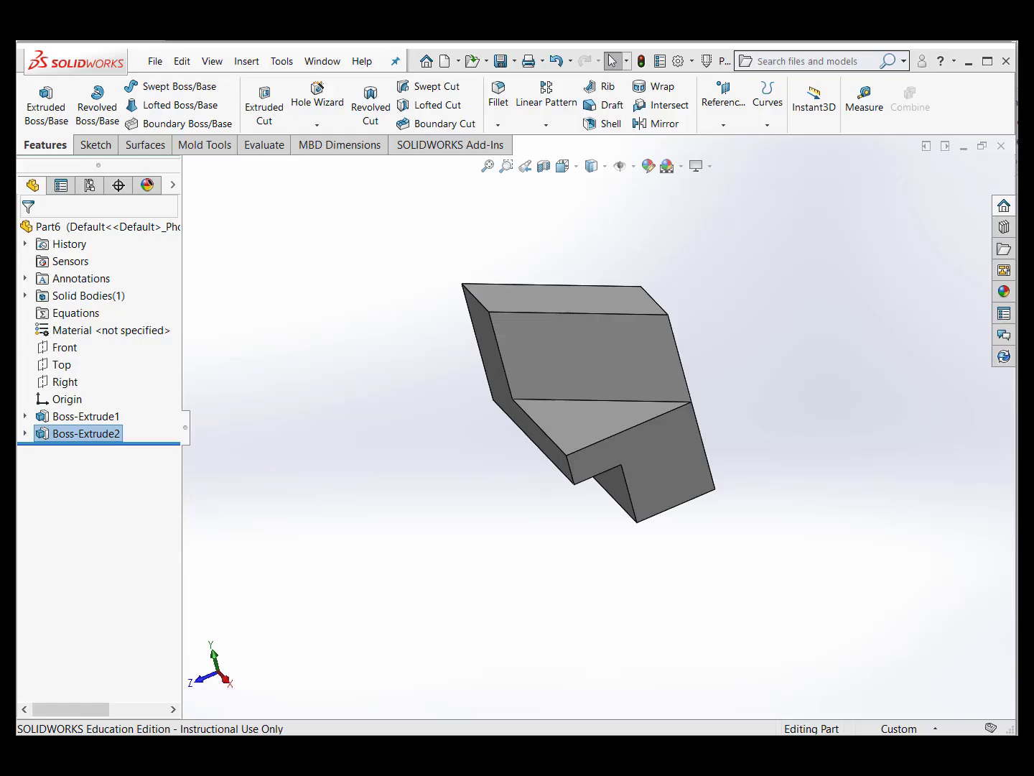
Start an extruded cut on the L-shaped front face and sketch a rectangle about 27 × 8 mm ending on the slanted wall's outer vertical edge
{"action": "middle_click_drag", "start_coordinate": [463, 586], "coordinate": [506, 559]}
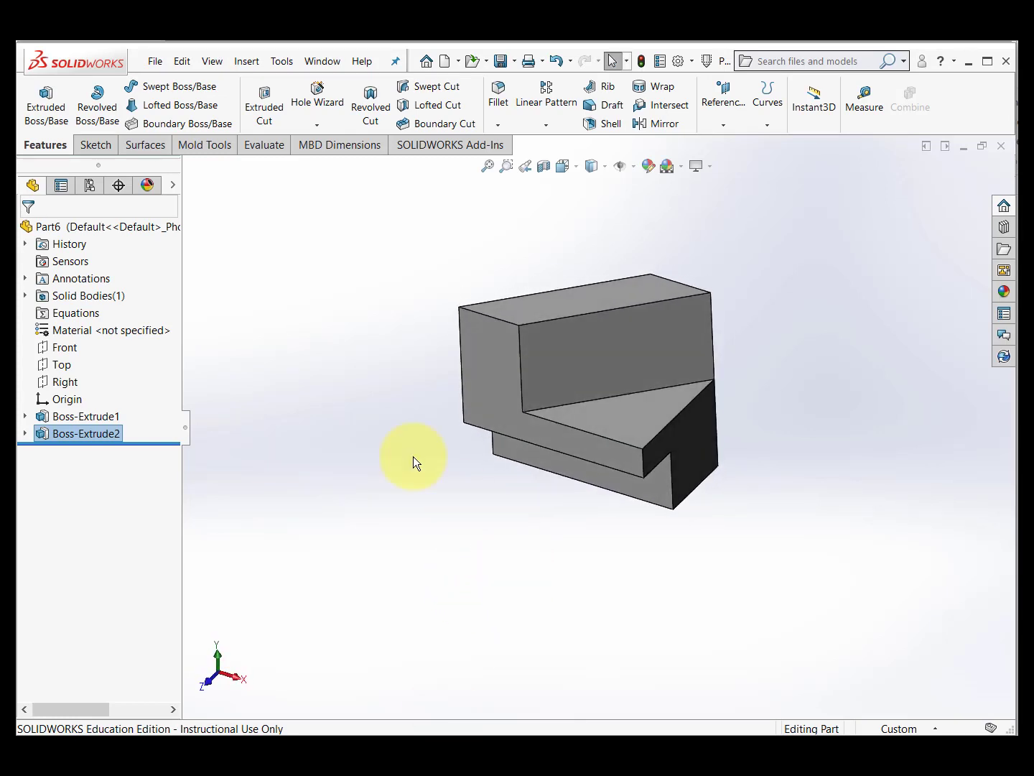
{"action": "left_click", "coordinate": [276, 106]}
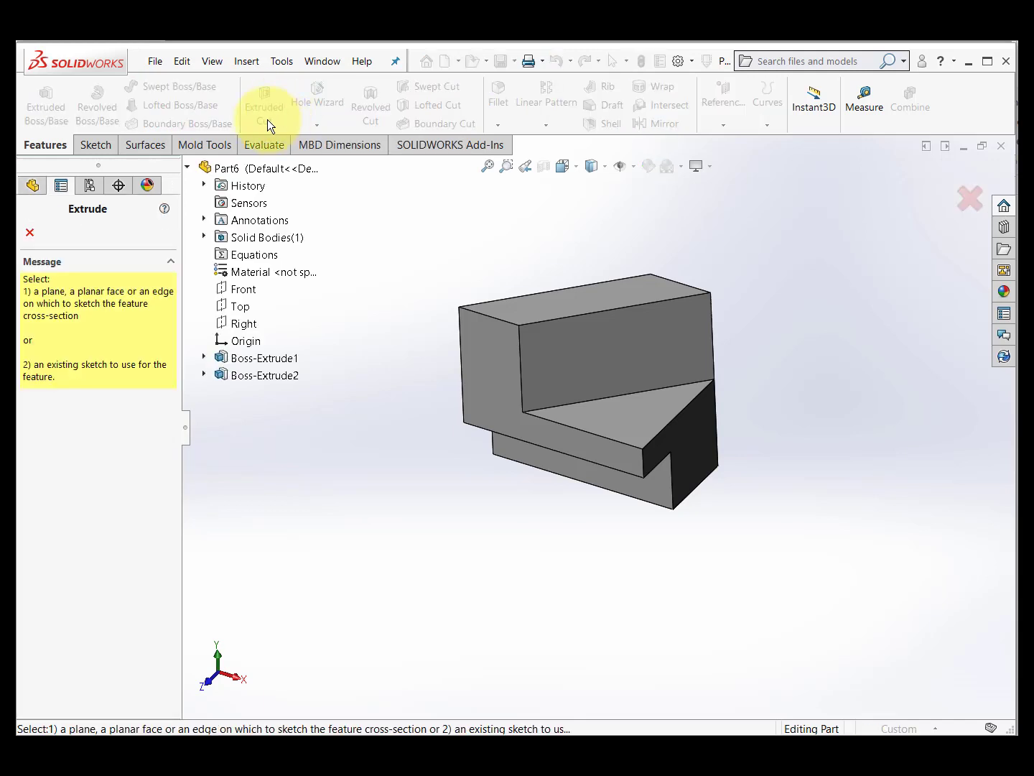
{"action": "left_click", "coordinate": [502, 370]}
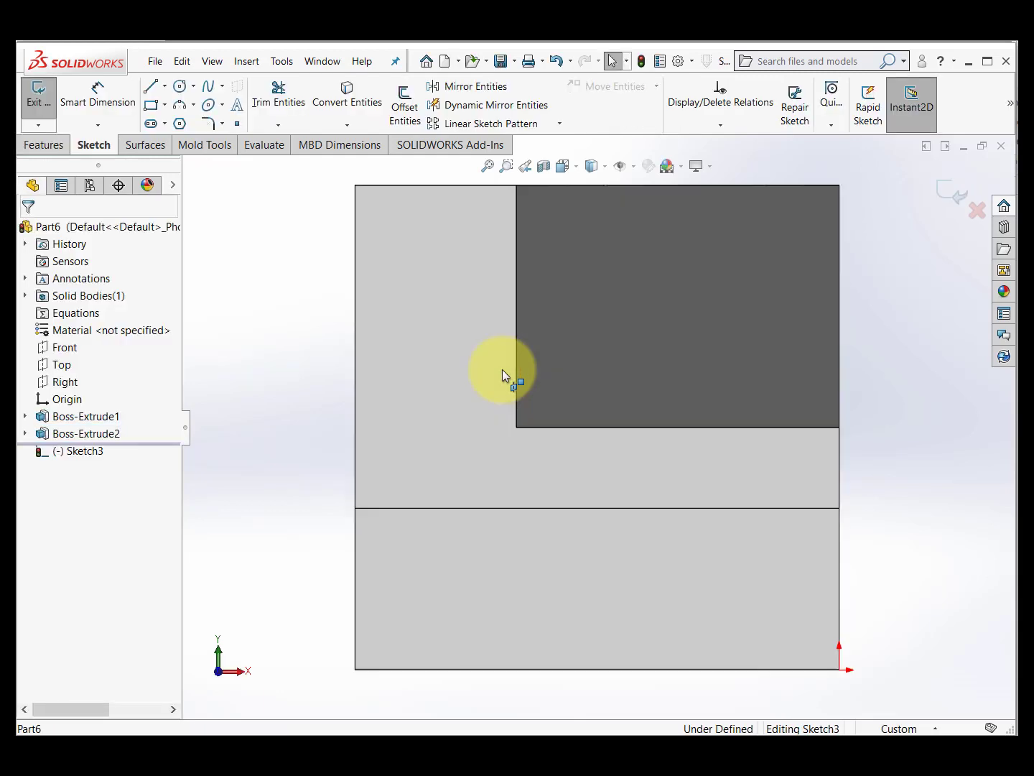
{"action": "left_click", "coordinate": [153, 107]}
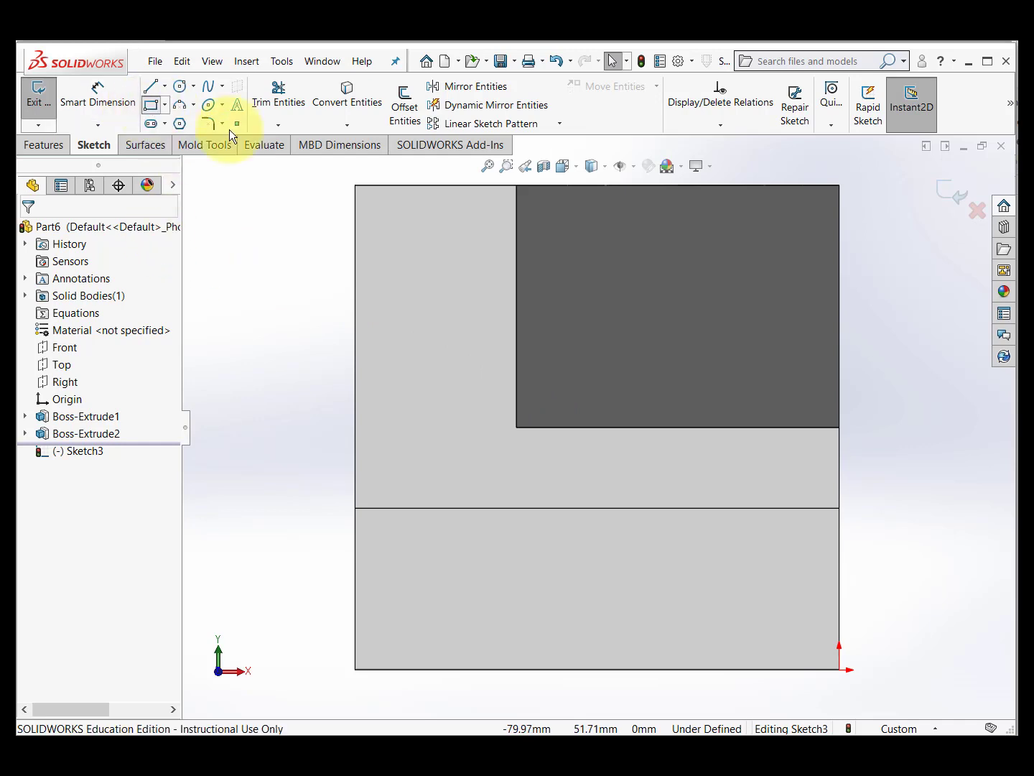
{"action": "left_click", "coordinate": [619, 268]}
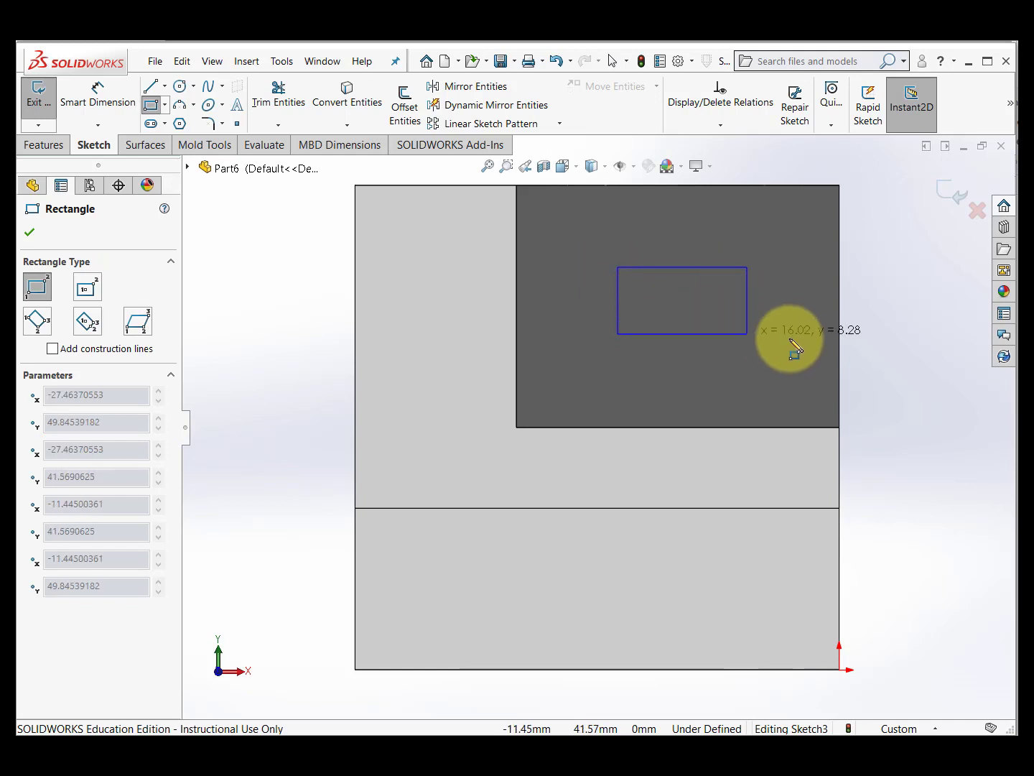
{"action": "left_click", "coordinate": [841, 331]}
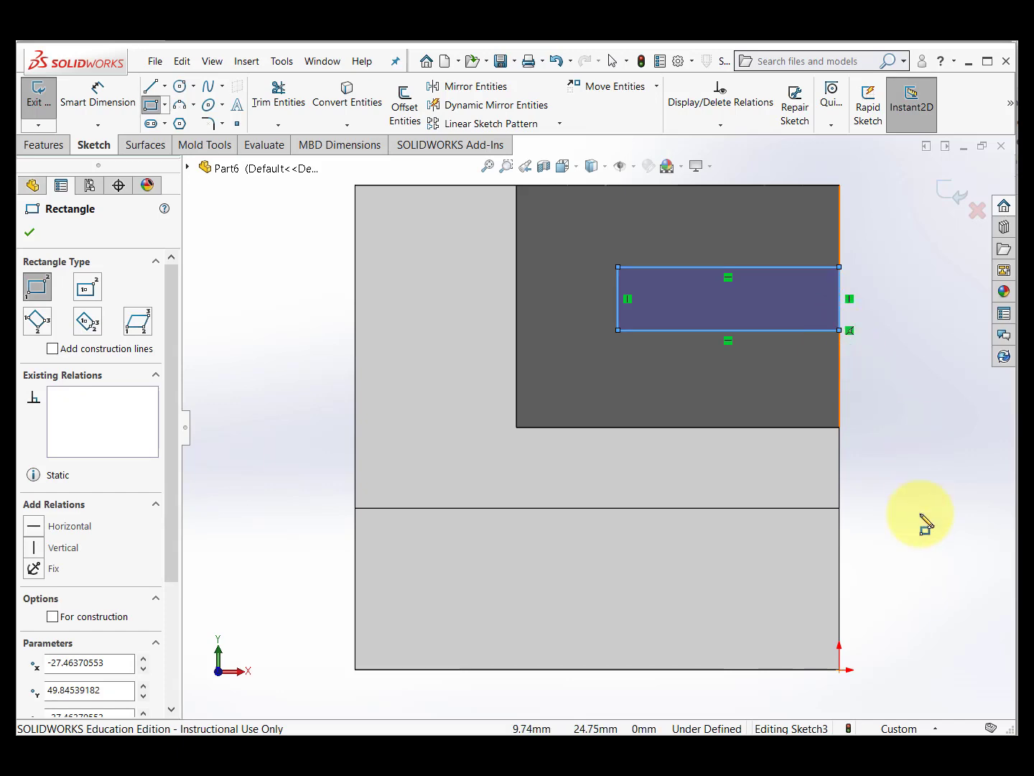
{"action": "mouse_move", "coordinate": [723, 573]}
{"action": "middle_mouse_down"}
{"action": "mouse_move", "coordinate": [653, 600]}
{"action": "mouse_move", "coordinate": [585, 656]}
{"action": "mouse_move", "coordinate": [639, 598]}
{"action": "mouse_move", "coordinate": [673, 608]}
{"action": "mouse_move", "coordinate": [662, 639]}
{"action": "mouse_move", "coordinate": [614, 636]}
{"action": "mouse_move", "coordinate": [611, 647]}
{"action": "mouse_move", "coordinate": [653, 655]}
{"action": "mouse_move", "coordinate": [684, 597]}
{"action": "middle_mouse_up"}
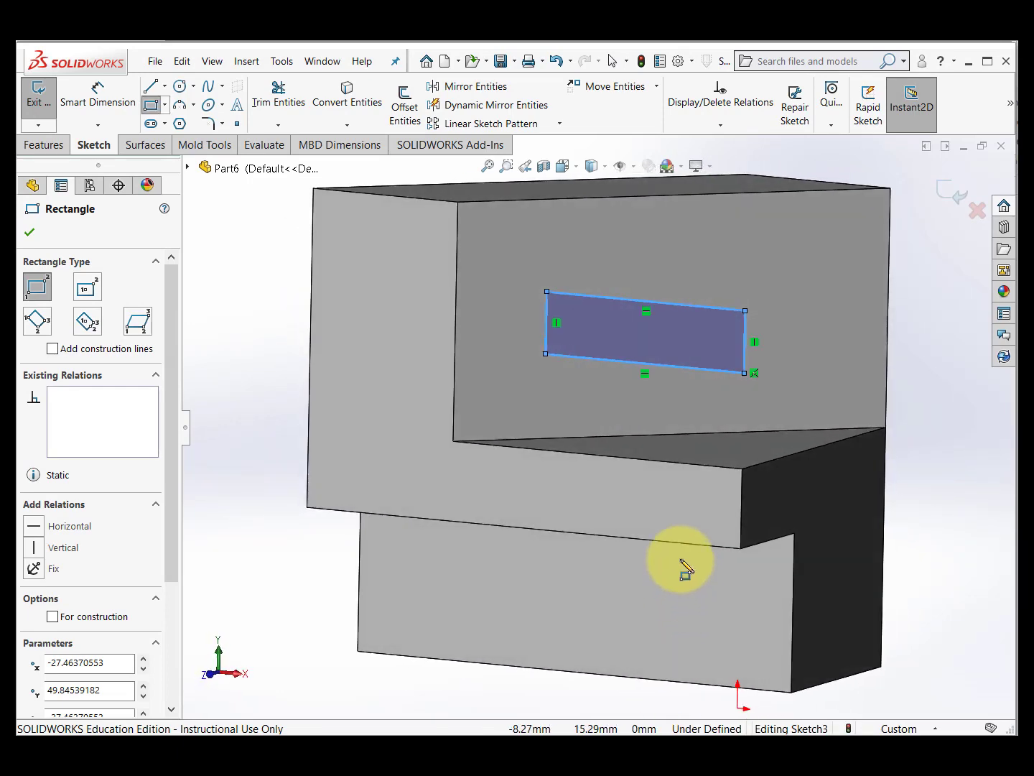
{"action": "left_click", "coordinate": [561, 166]}
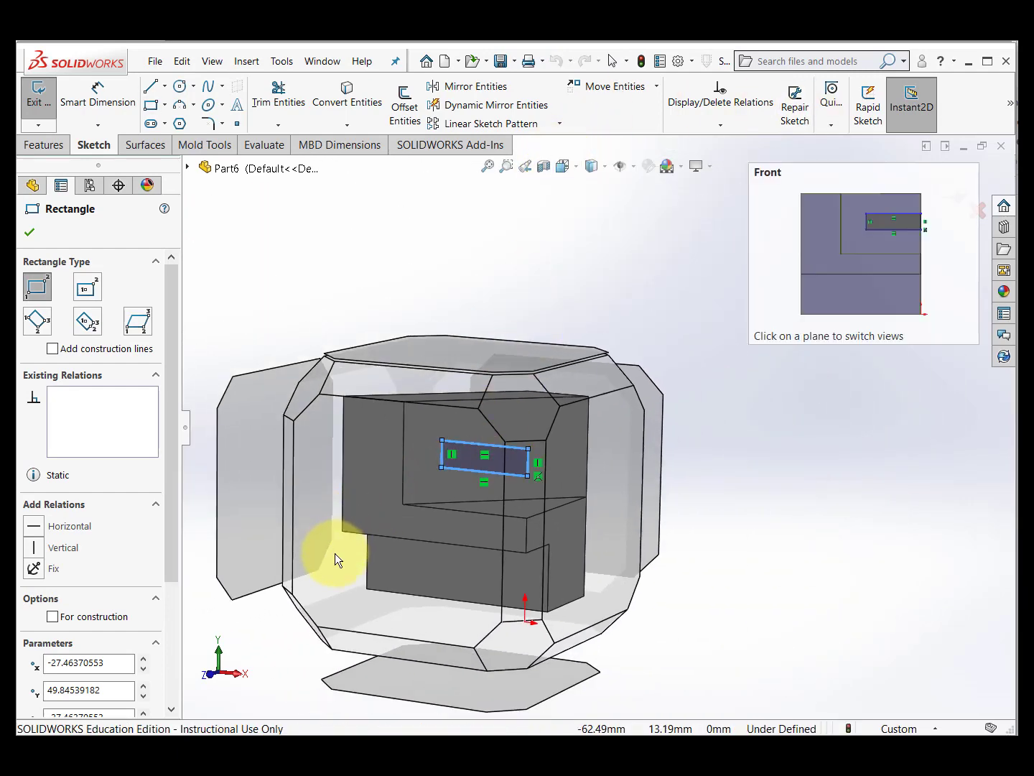
{"action": "left_click", "coordinate": [337, 556]}
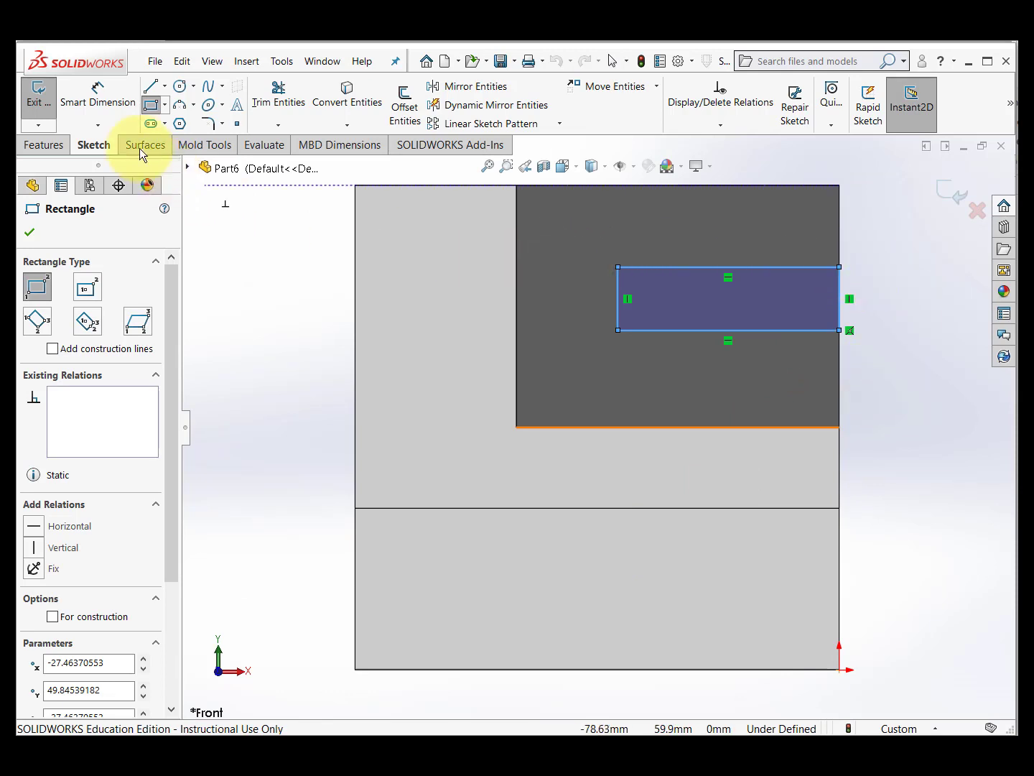
Dimension the distance from the wall's top edge to the rectangle's upper line as 10 mm
{"action": "left_click", "coordinate": [100, 106]}
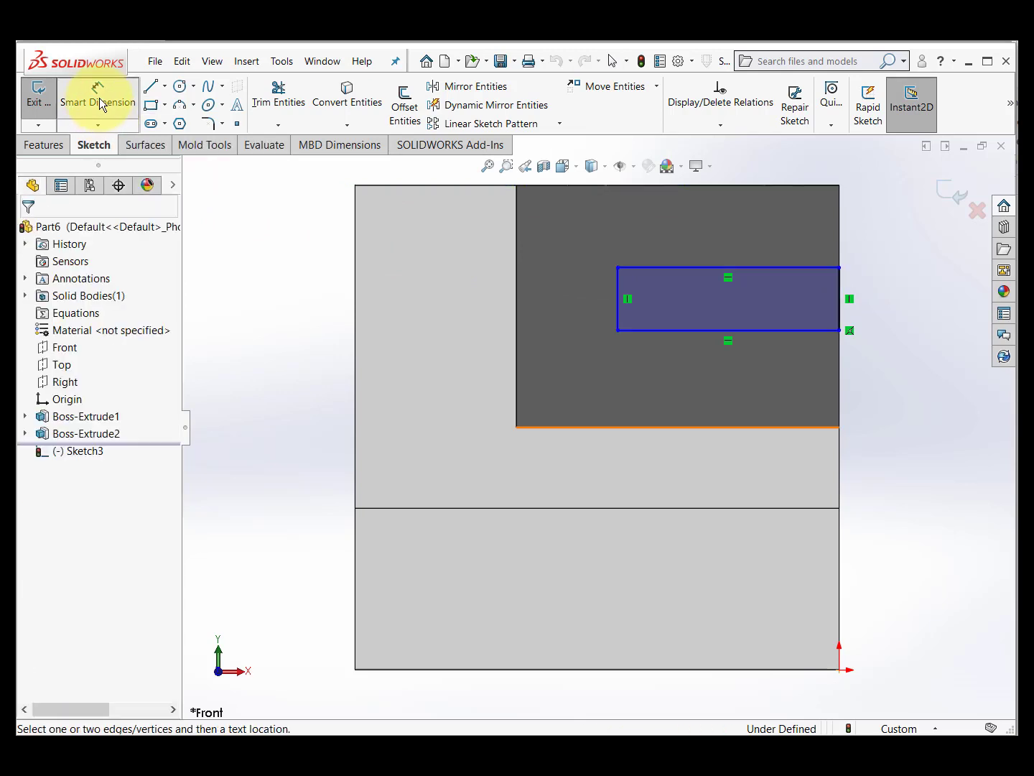
{"action": "left_click", "coordinate": [819, 269]}
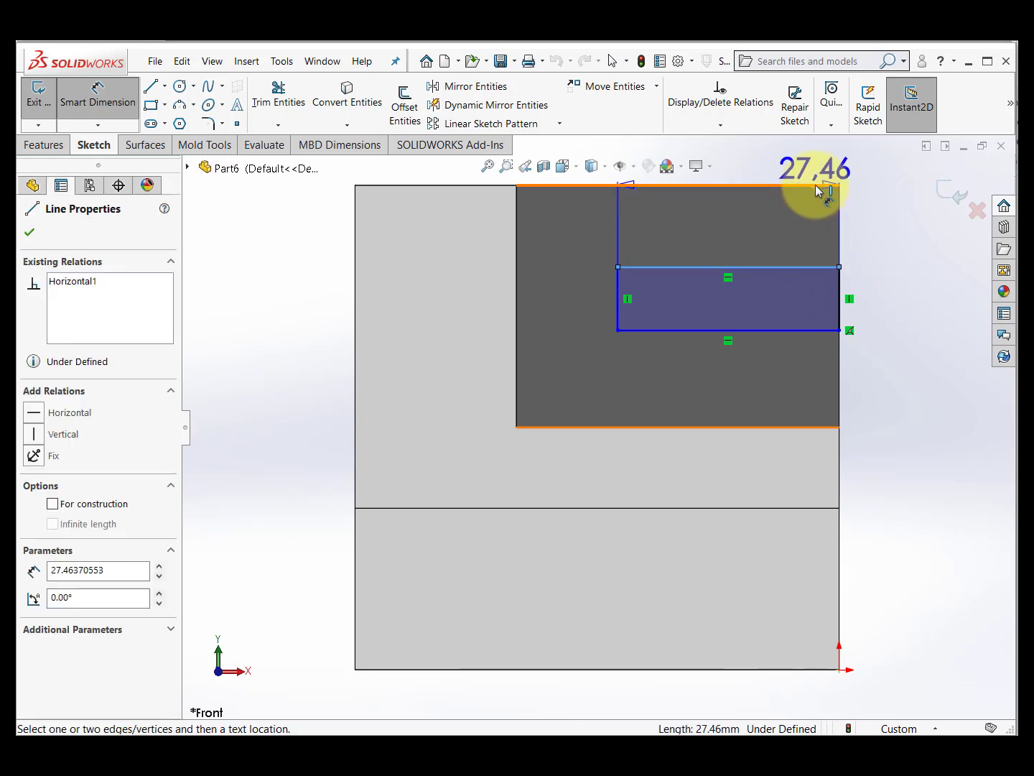
{"action": "left_click", "coordinate": [816, 187]}
{"action": "left_click", "coordinate": [905, 230]}
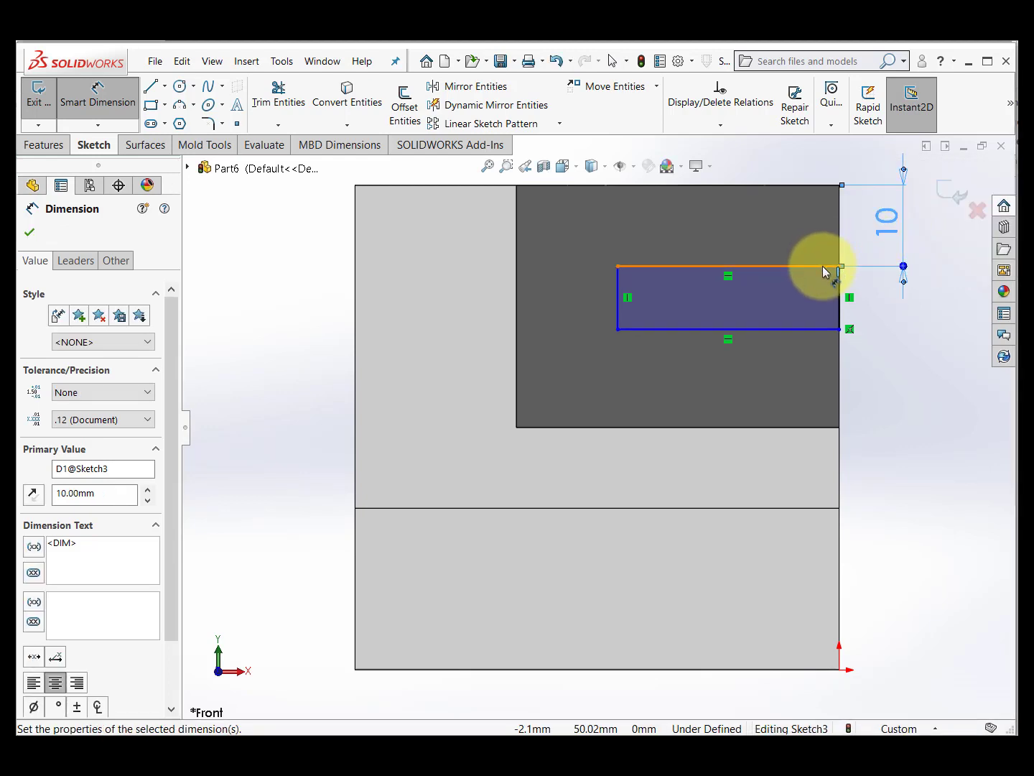
Dimension the slot rectangle with a height of 10 mm and a length of 28 mm
{"action": "left_click", "coordinate": [824, 330]}
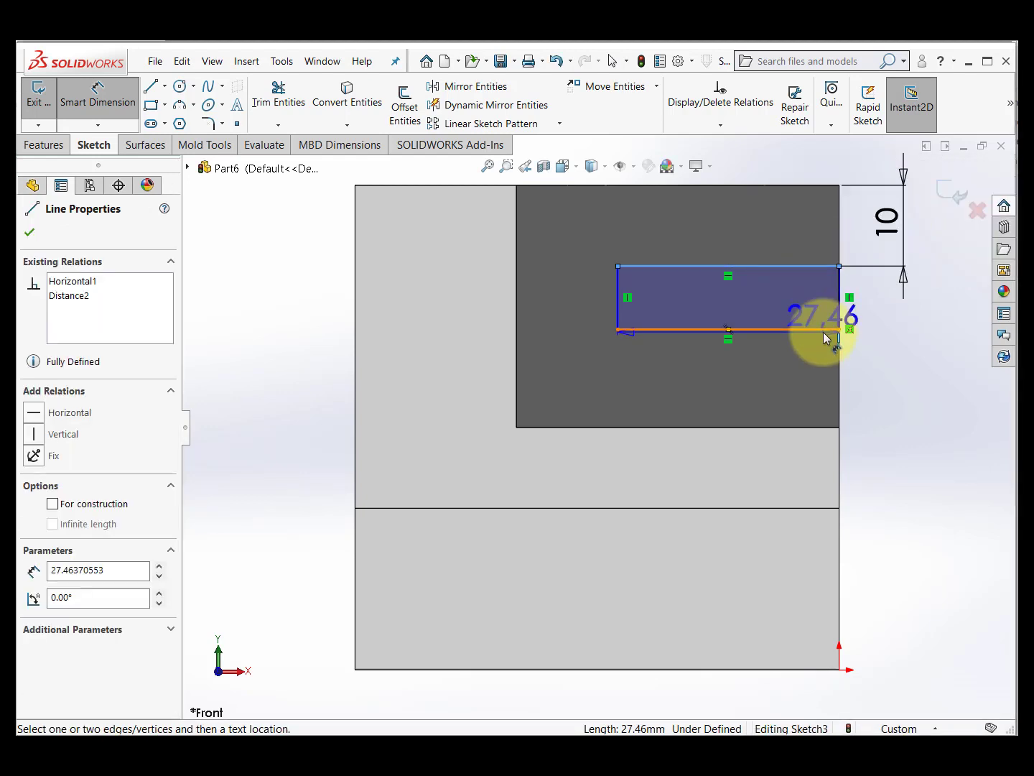
{"action": "left_click", "coordinate": [824, 333]}
{"action": "left_click", "coordinate": [947, 295]}
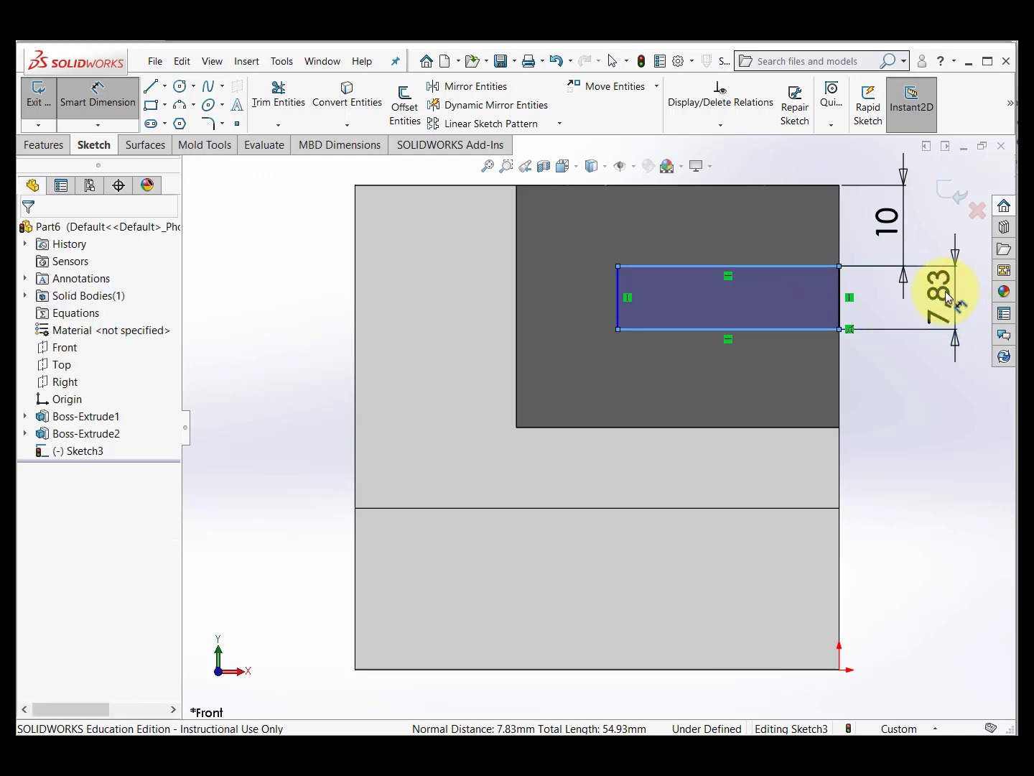
{"action": "type", "text": "10"}
{"action": "key", "text": "Return"}
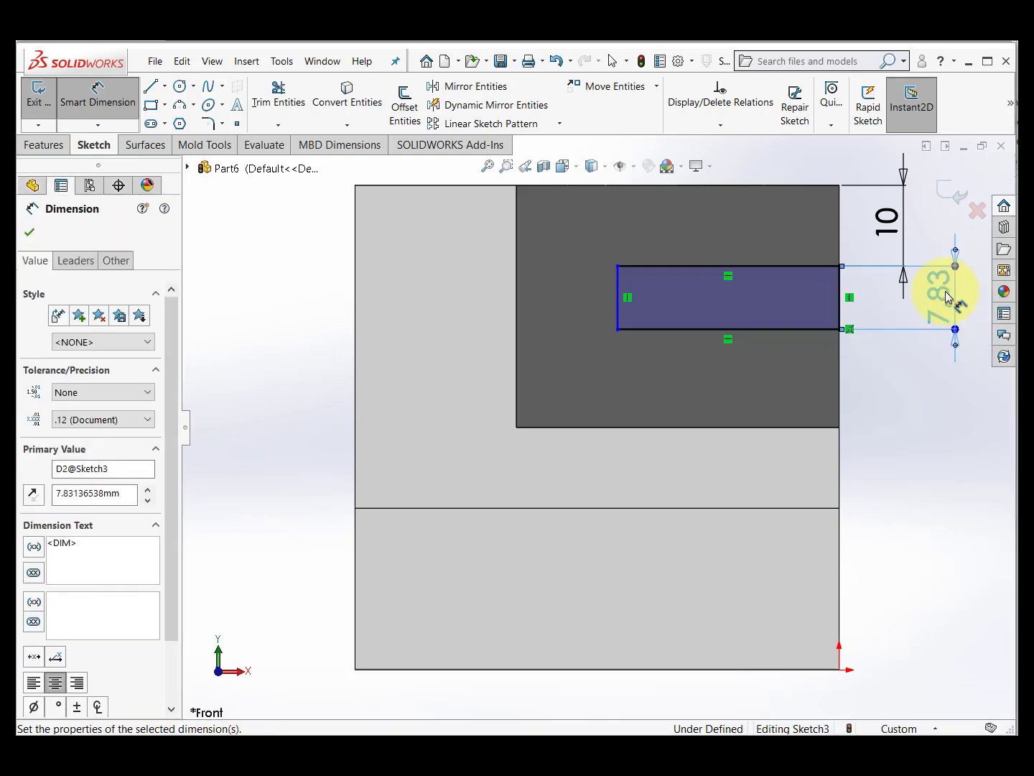
{"action": "left_click", "coordinate": [685, 268]}
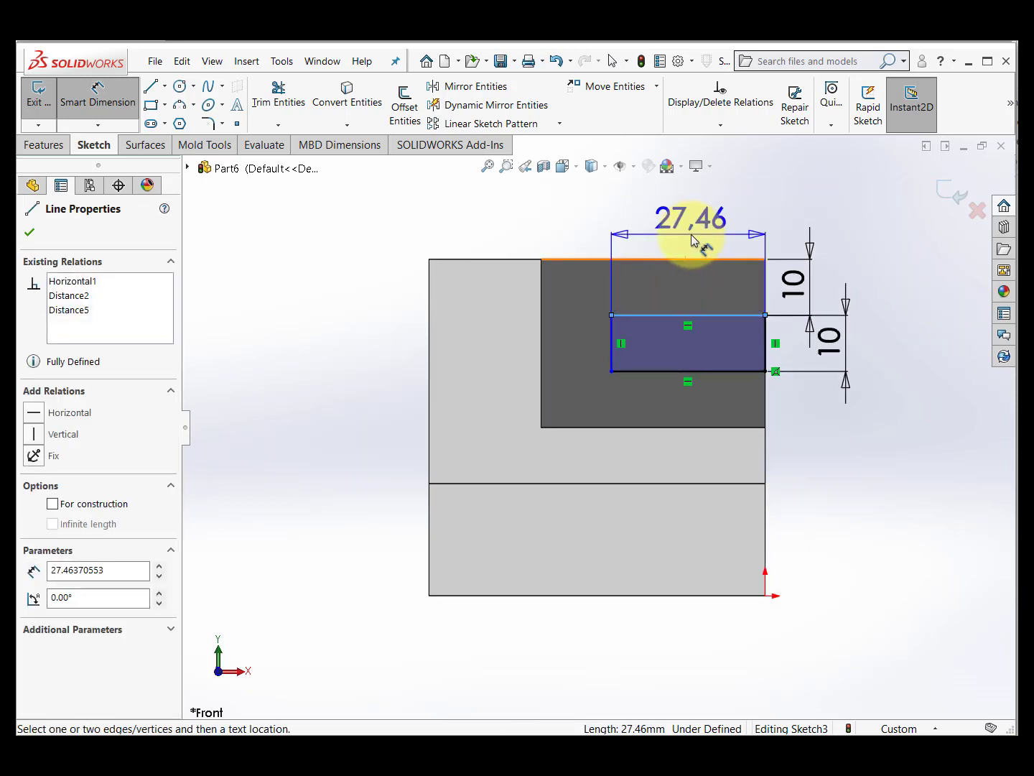
{"action": "left_click", "coordinate": [697, 219]}
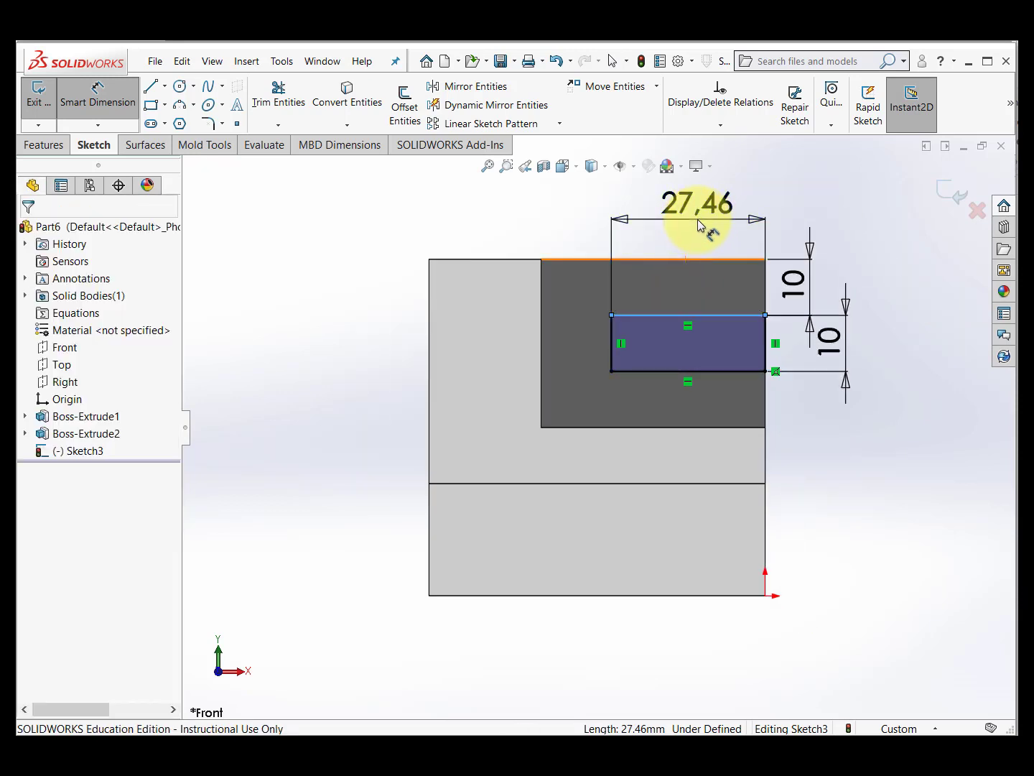
{"action": "type", "text": "28"}
{"action": "key", "text": "Return"}
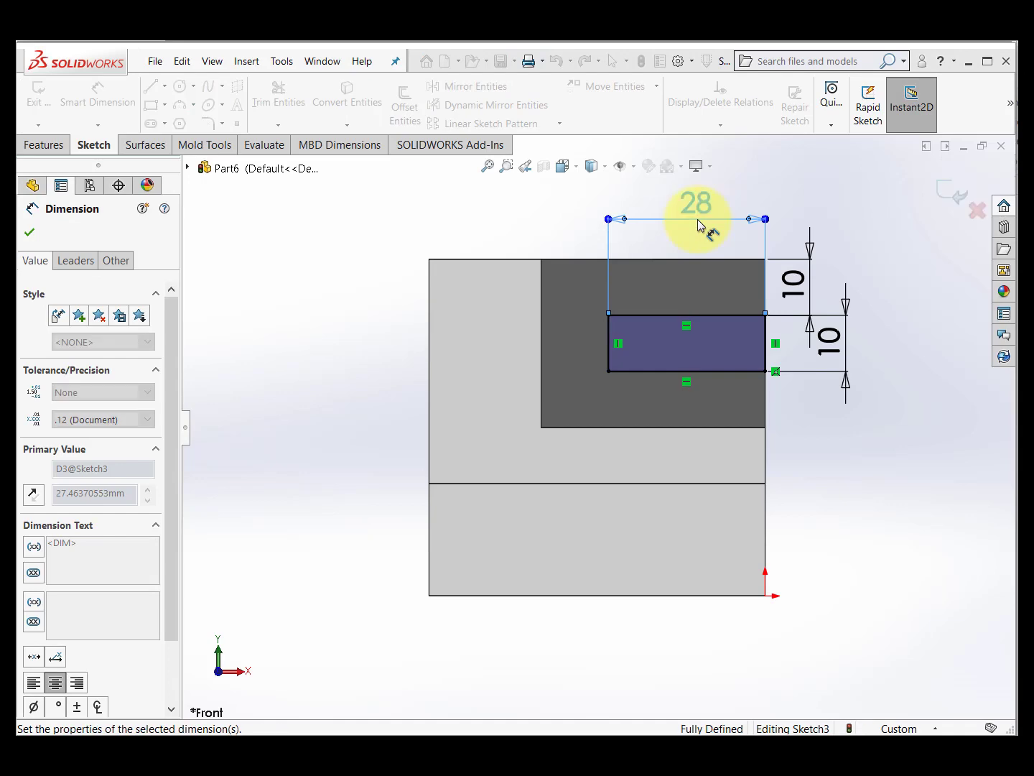
Finish the sketch and cut the rectangular slot Through All across the angled wall
{"action": "mouse_move", "coordinate": [872, 551]}
{"action": "middle_mouse_down"}
{"action": "mouse_move", "coordinate": [848, 548]}
{"action": "mouse_move", "coordinate": [783, 581]}
{"action": "mouse_move", "coordinate": [778, 658]}
{"action": "mouse_move", "coordinate": [798, 591]}
{"action": "mouse_move", "coordinate": [776, 618]}
{"action": "mouse_move", "coordinate": [785, 596]}
{"action": "middle_mouse_up"}
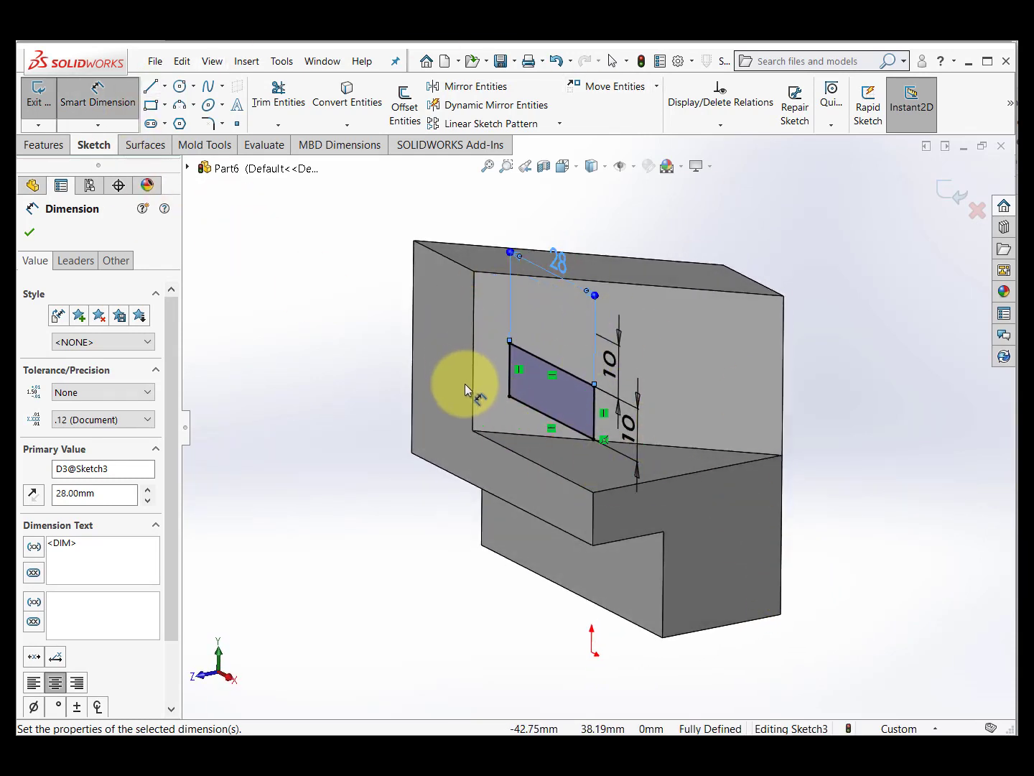
{"action": "left_click", "coordinate": [42, 107]}
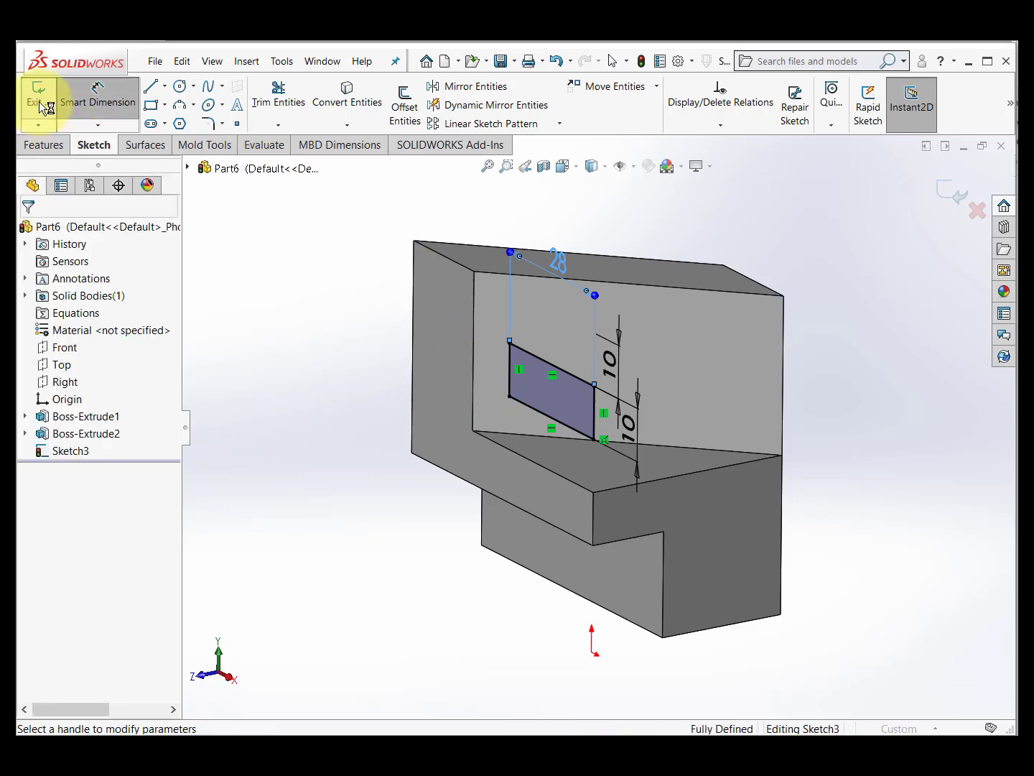
{"action": "left_click", "coordinate": [41, 107]}
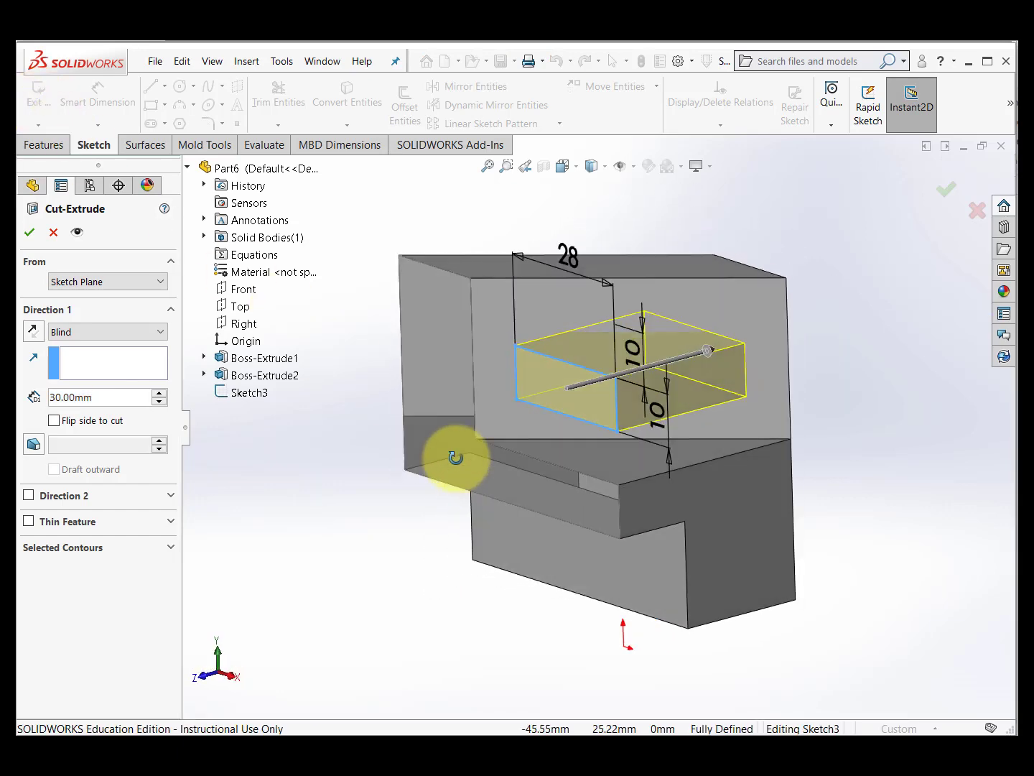
{"action": "middle_click_drag", "start_coordinate": [459, 488], "coordinate": [439, 496]}
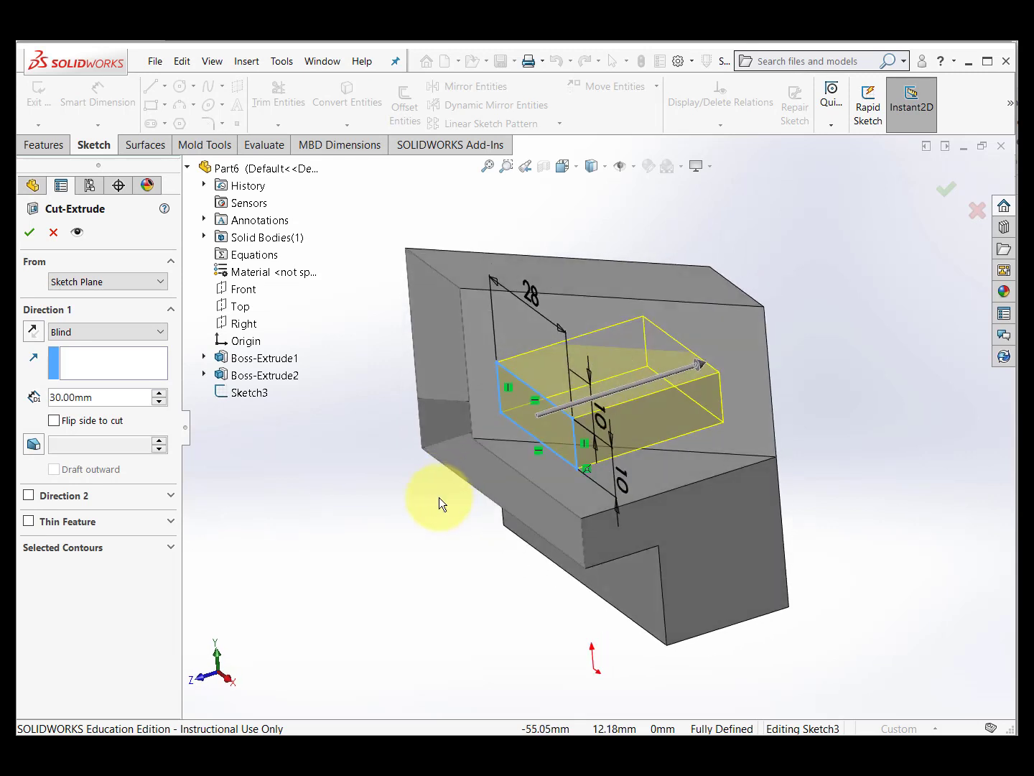
{"action": "left_click", "coordinate": [78, 375]}
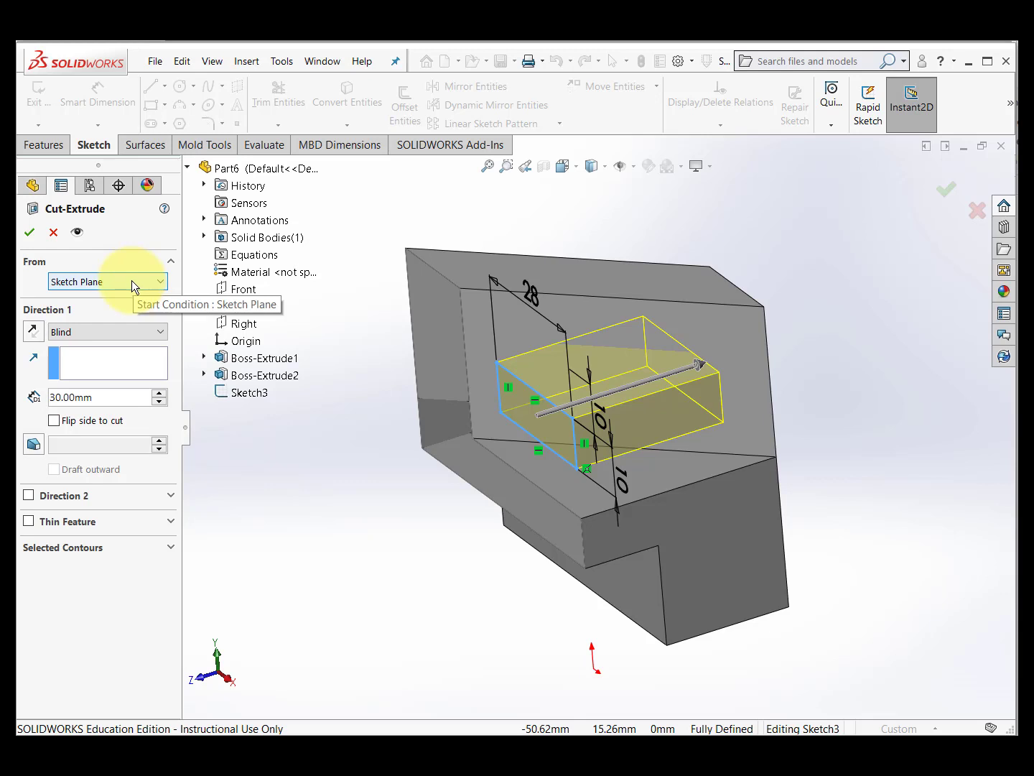
{"action": "left_click", "coordinate": [145, 332]}
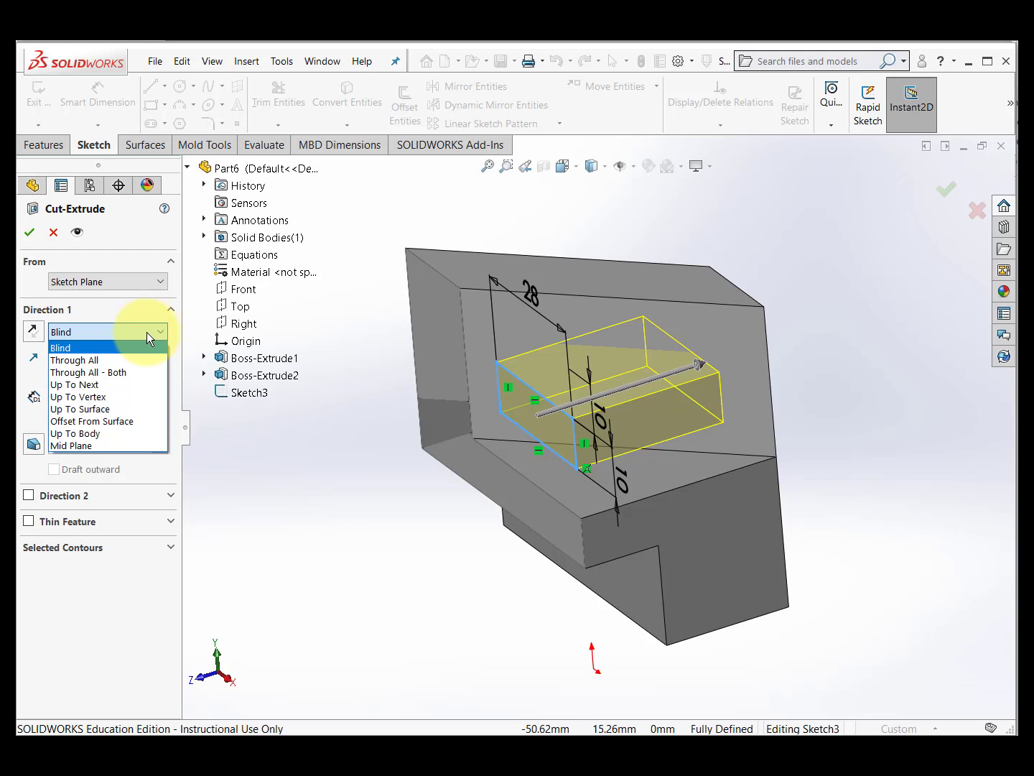
{"action": "left_click", "coordinate": [123, 360]}
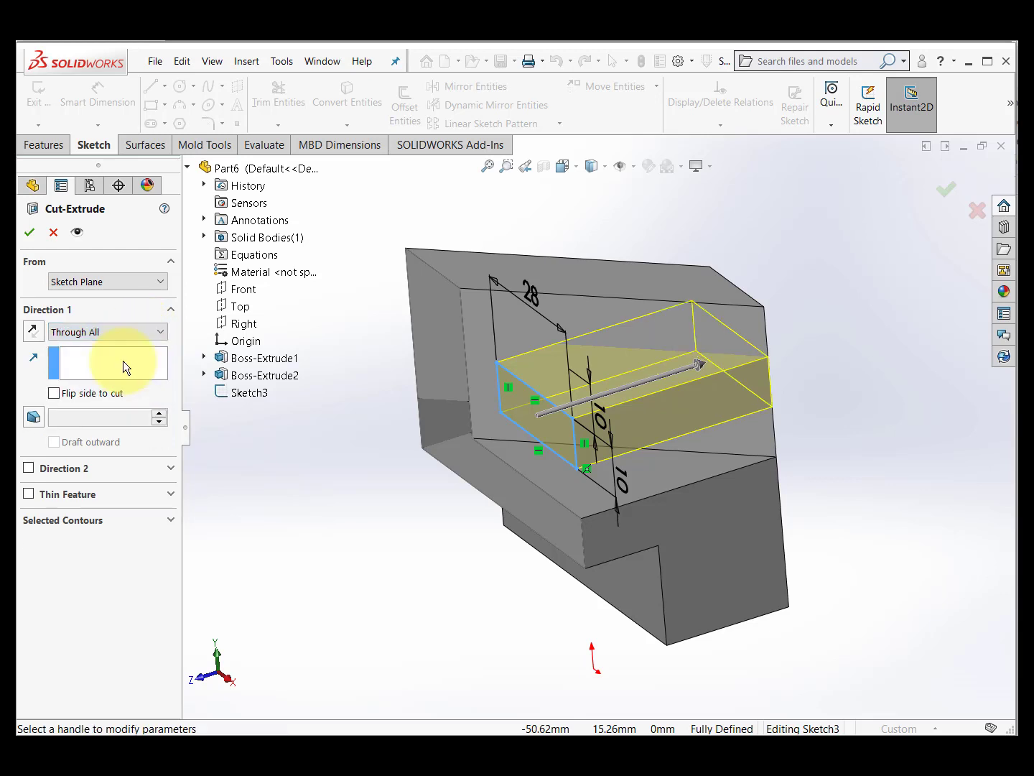
{"action": "mouse_move", "coordinate": [356, 604]}
{"action": "middle_mouse_down"}
{"action": "mouse_move", "coordinate": [342, 545]}
{"action": "mouse_move", "coordinate": [307, 525]}
{"action": "mouse_move", "coordinate": [273, 561]}
{"action": "mouse_move", "coordinate": [370, 557]}
{"action": "mouse_move", "coordinate": [352, 624]}
{"action": "mouse_move", "coordinate": [365, 620]}
{"action": "middle_mouse_up"}
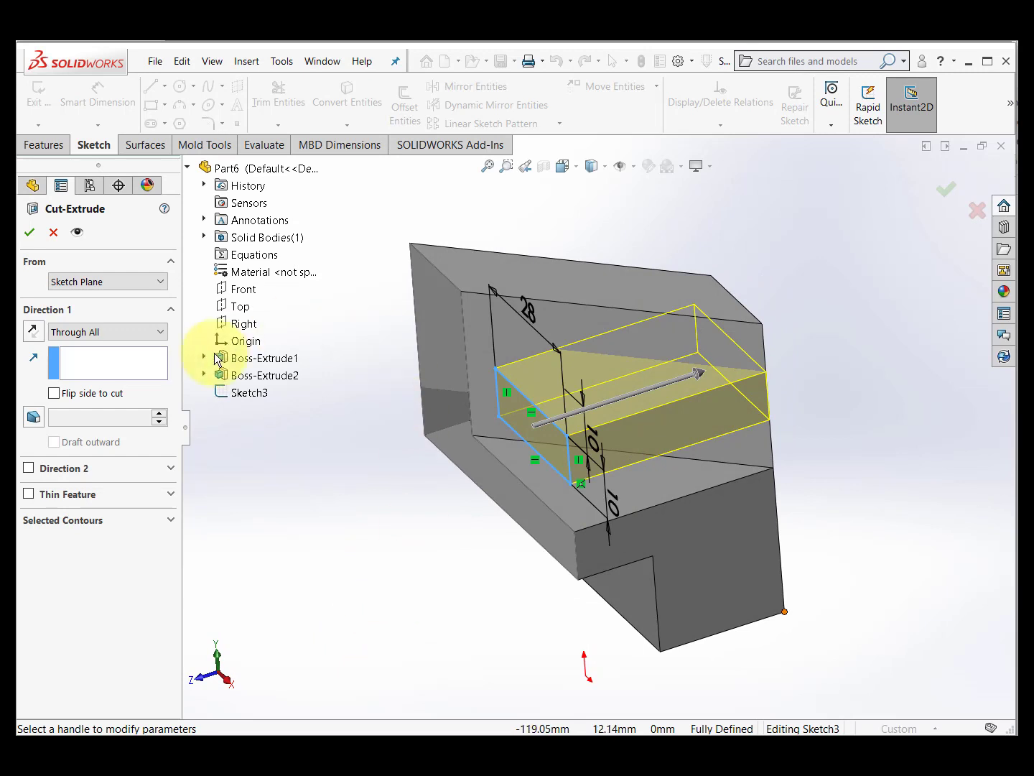
{"action": "left_click", "coordinate": [29, 236]}
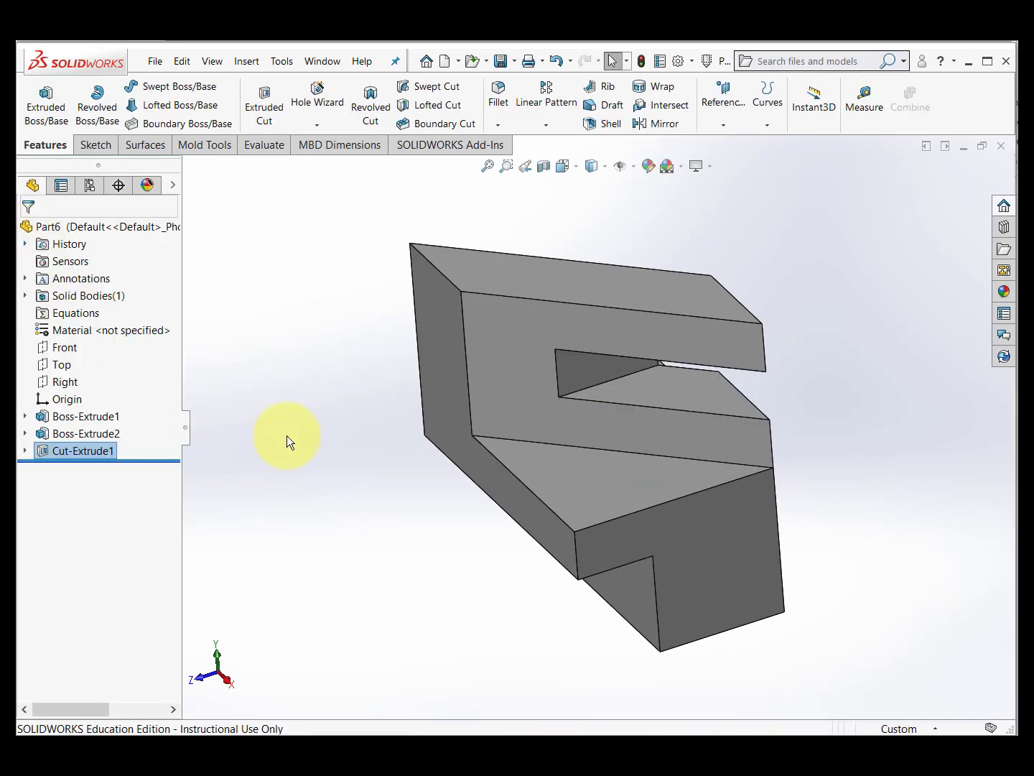
Mirror the slot cut and both boss extrusions about the Front plane to complete the symmetric part
{"action": "middle_click_drag", "start_coordinate": [340, 577], "coordinate": [381, 553]}
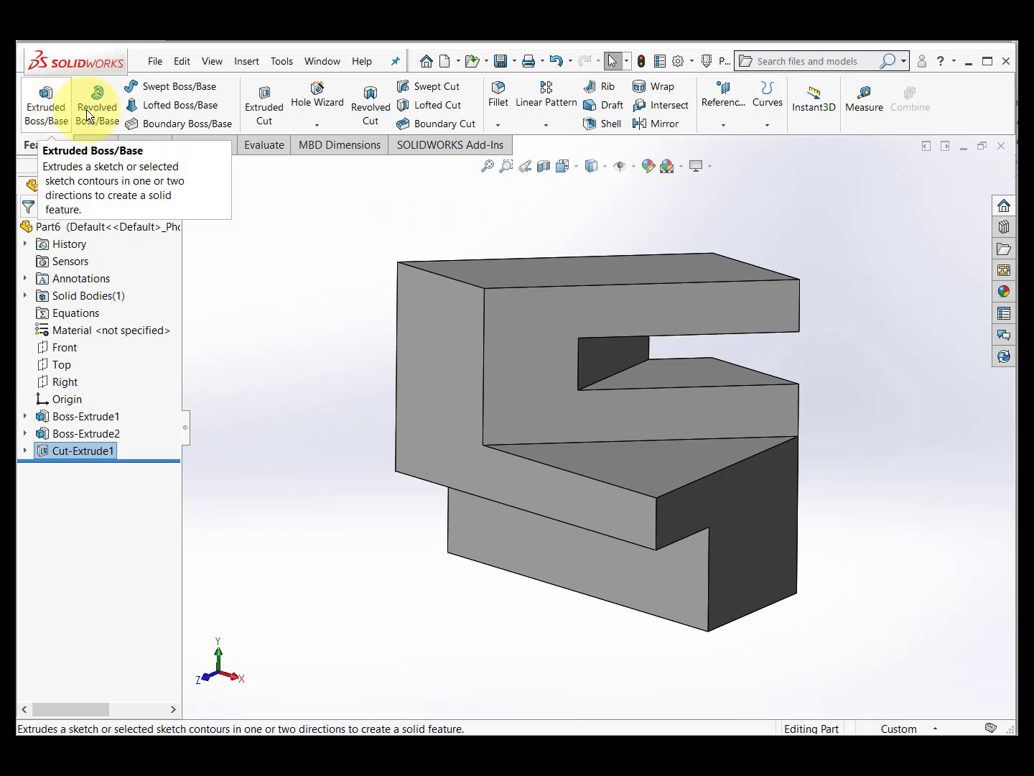
{"action": "left_click", "coordinate": [665, 125]}
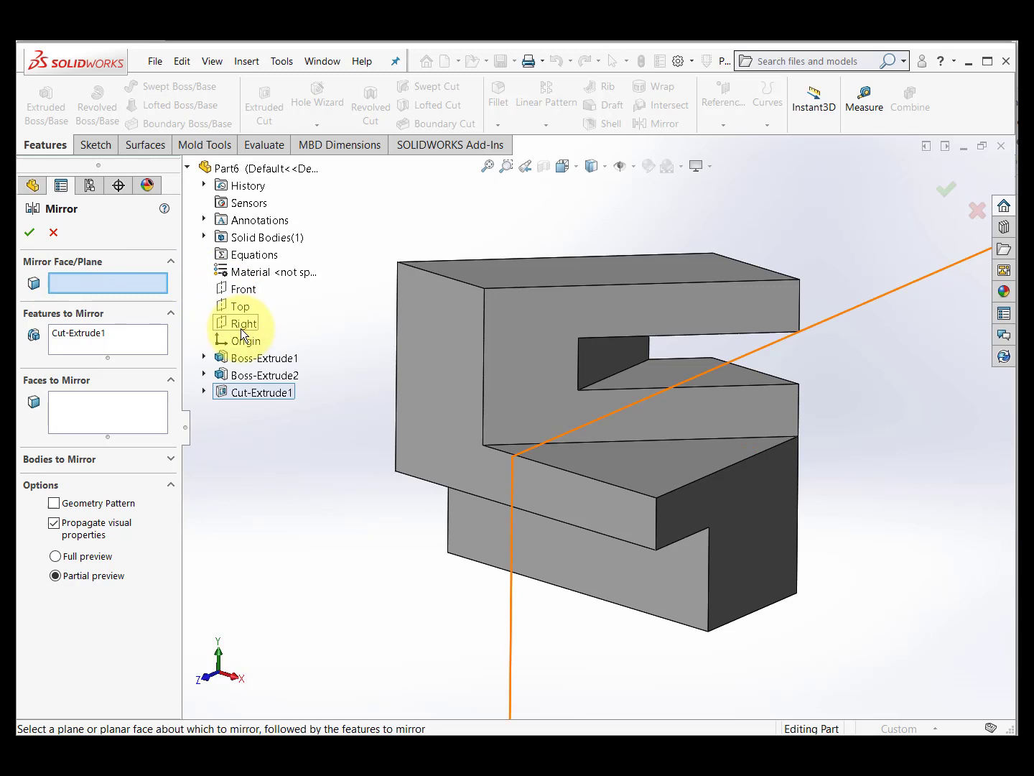
{"action": "left_click", "coordinate": [243, 289]}
{"action": "middle_click_drag", "start_coordinate": [358, 532], "coordinate": [321, 532]}
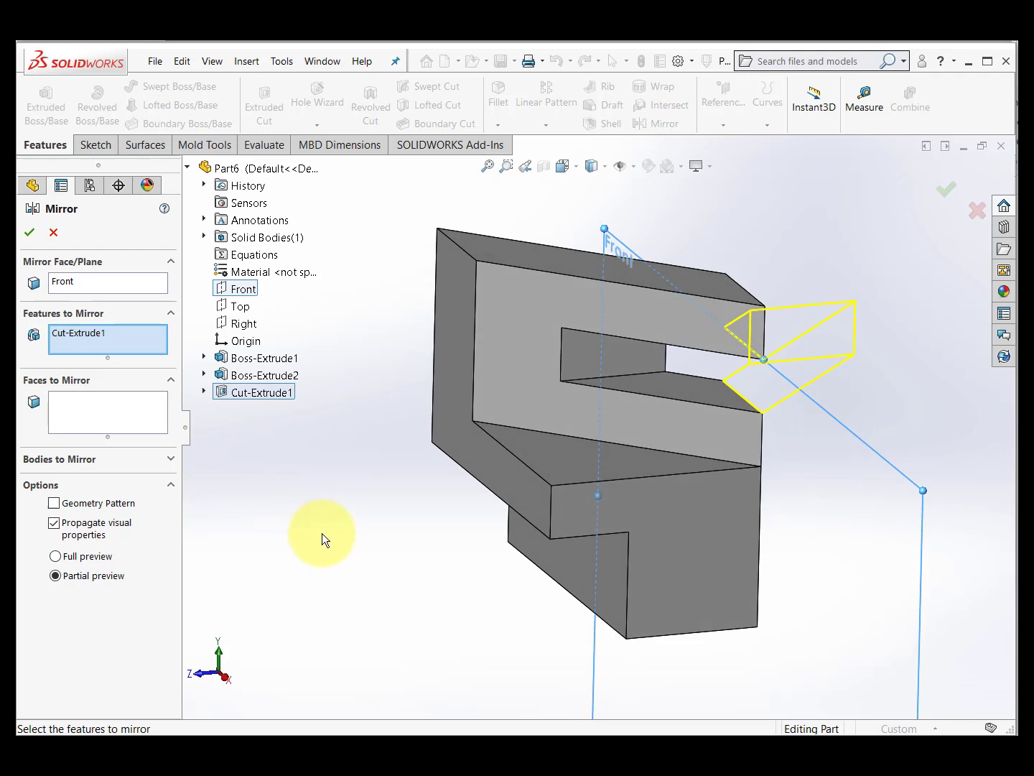
{"action": "left_click", "coordinate": [273, 357]}
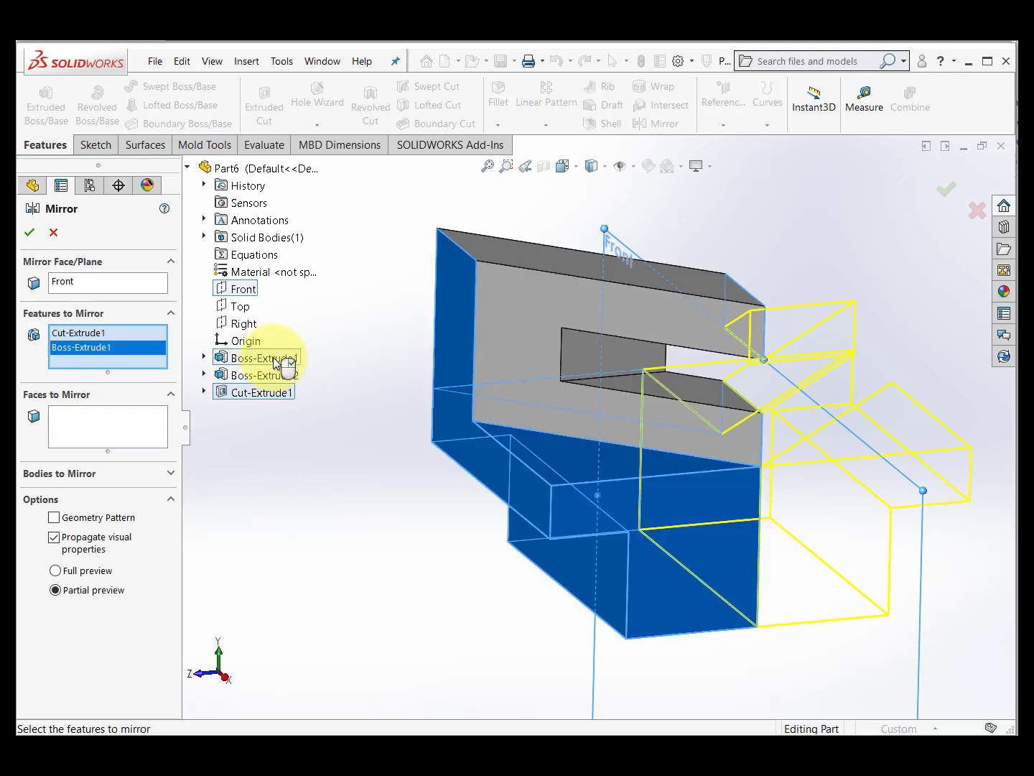
{"action": "mouse_move", "coordinate": [415, 572]}
{"action": "middle_mouse_down"}
{"action": "mouse_move", "coordinate": [407, 499]}
{"action": "mouse_move", "coordinate": [406, 537]}
{"action": "mouse_move", "coordinate": [452, 593]}
{"action": "mouse_move", "coordinate": [423, 574]}
{"action": "middle_mouse_up"}
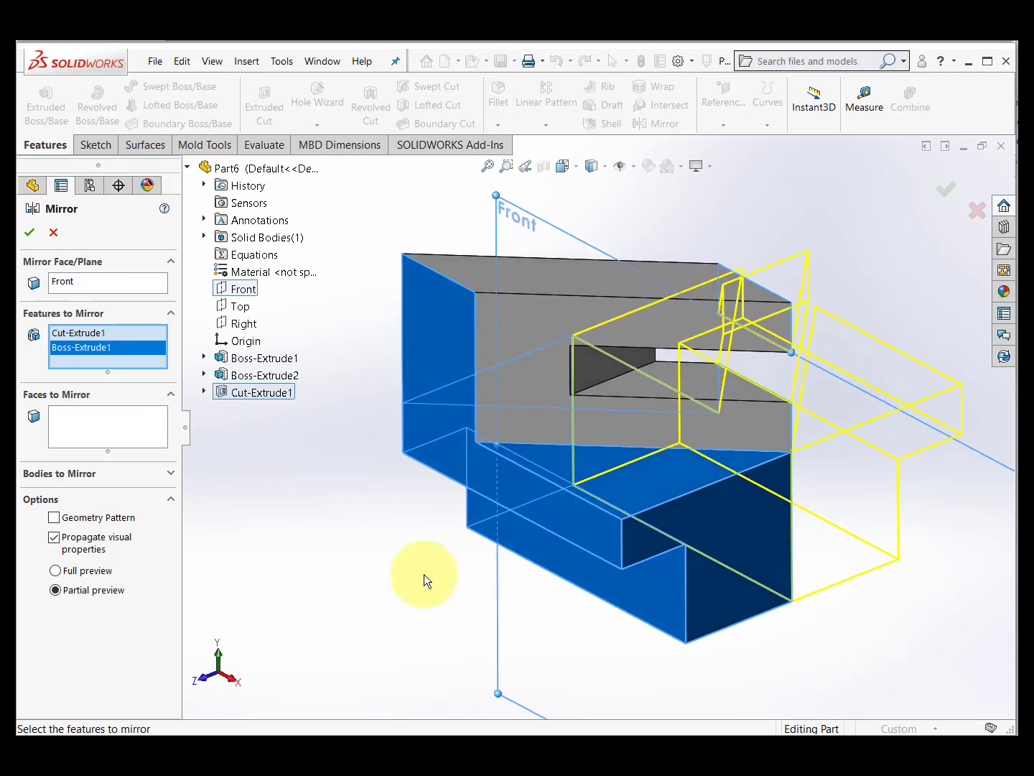
{"action": "left_click", "coordinate": [273, 375]}
{"action": "middle_click_drag", "start_coordinate": [329, 507], "coordinate": [300, 510]}
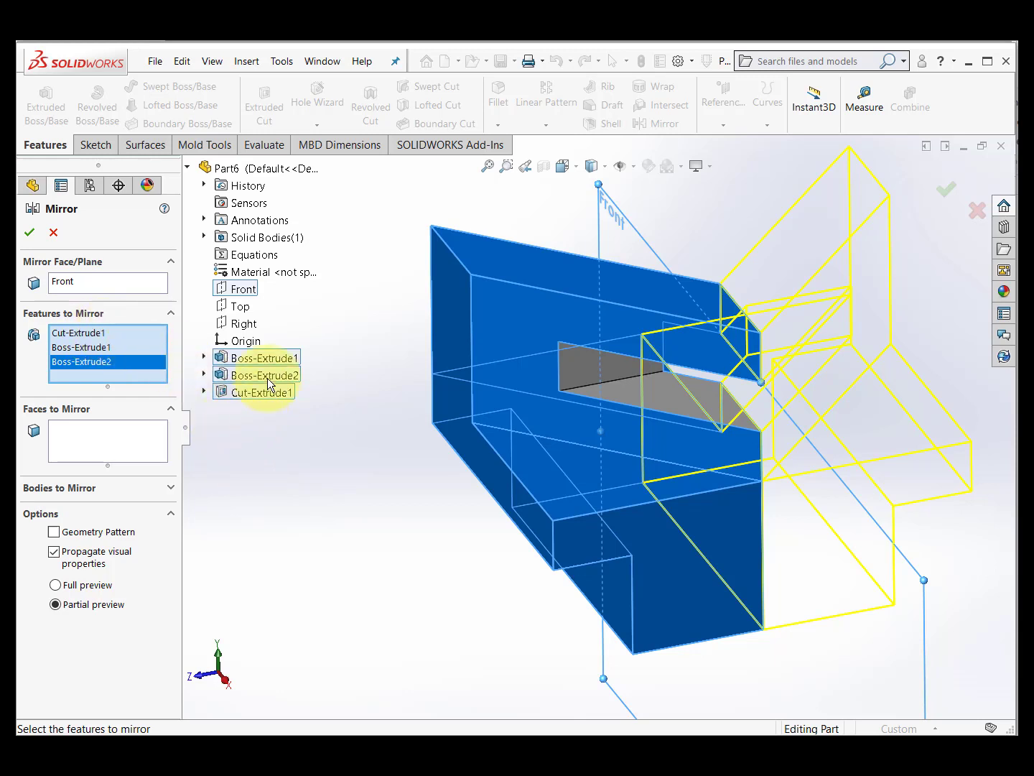
{"action": "left_click", "coordinate": [29, 231]}
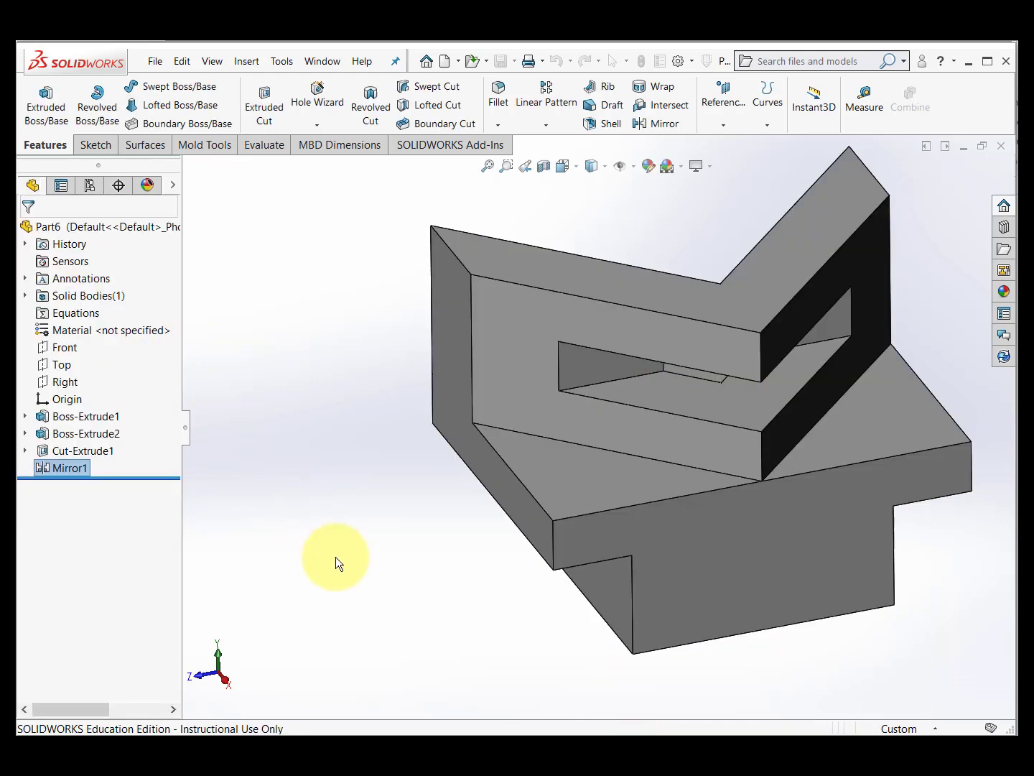
{"action": "middle_click_drag", "start_coordinate": [369, 557], "coordinate": [377, 517]}
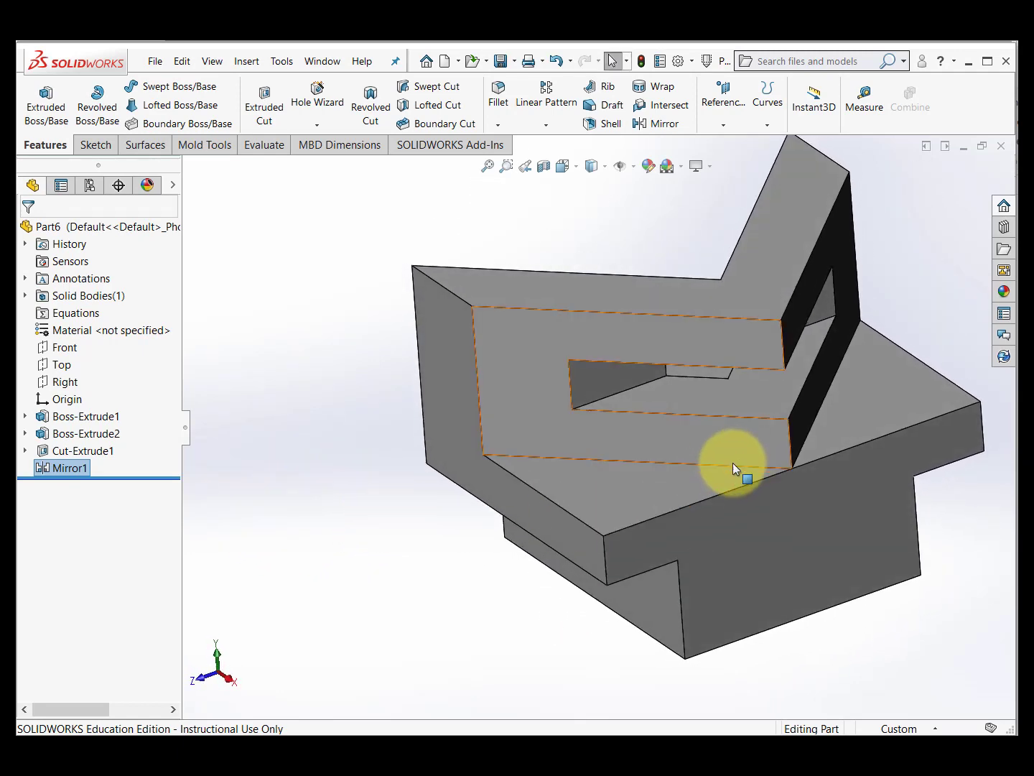
Mirror the Mirror1 feature about the Top plane to duplicate the symmetric half below
{"action": "scroll", "coordinate": [891, 603], "scroll_direction": "up", "scroll_amount": 1}
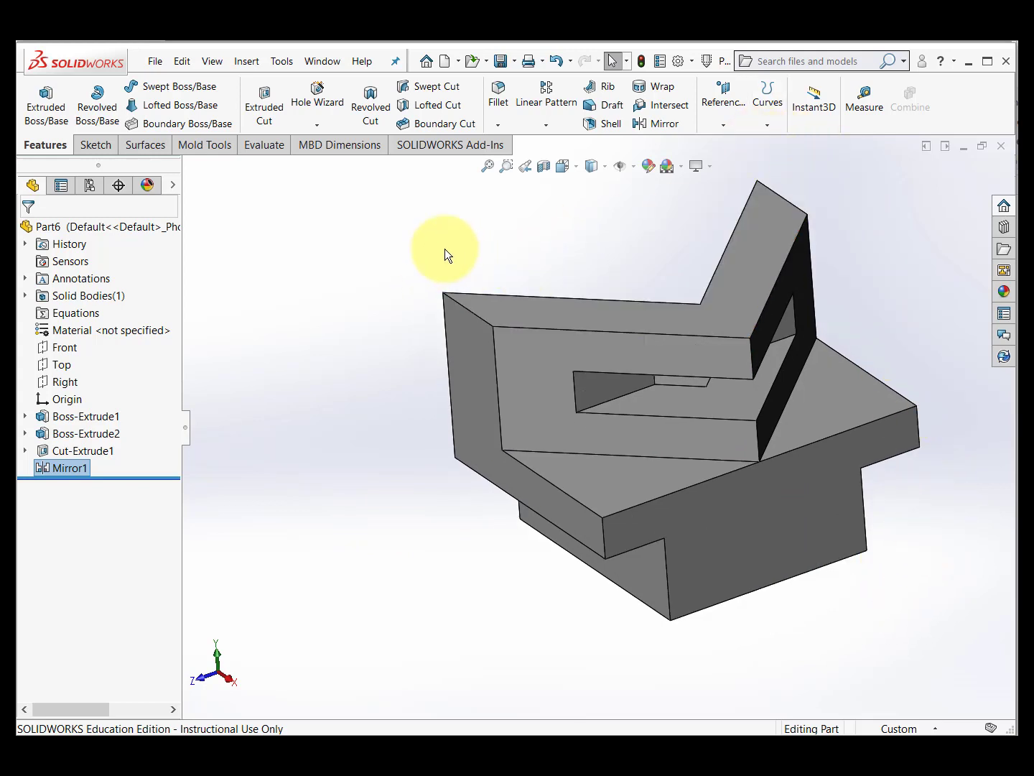
{"action": "left_click", "coordinate": [656, 124]}
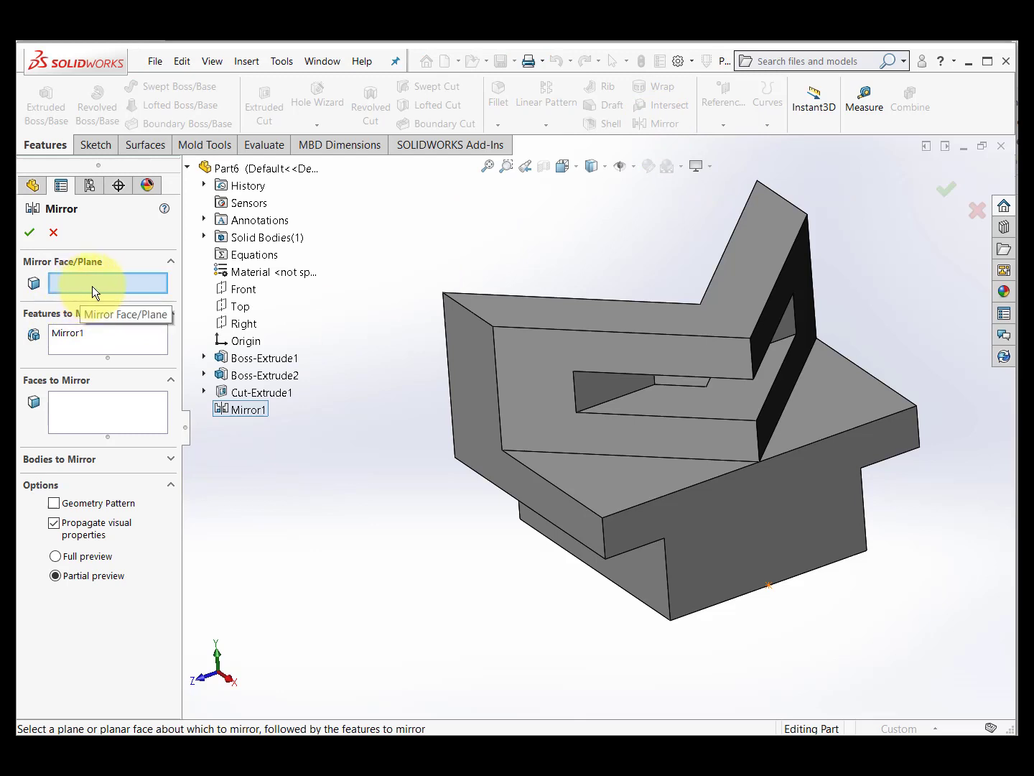
{"action": "left_click", "coordinate": [237, 310]}
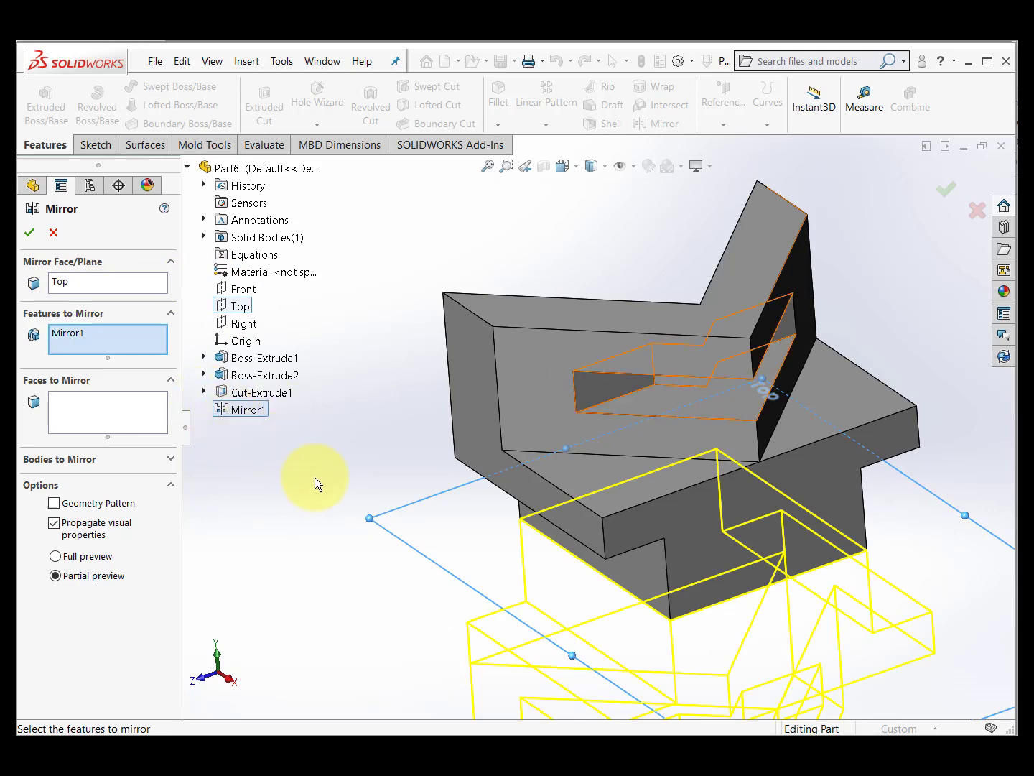
{"action": "middle_click_drag", "start_coordinate": [336, 489], "coordinate": [339, 456]}
{"action": "scroll", "coordinate": [421, 487], "scroll_direction": "up", "scroll_amount": 4}
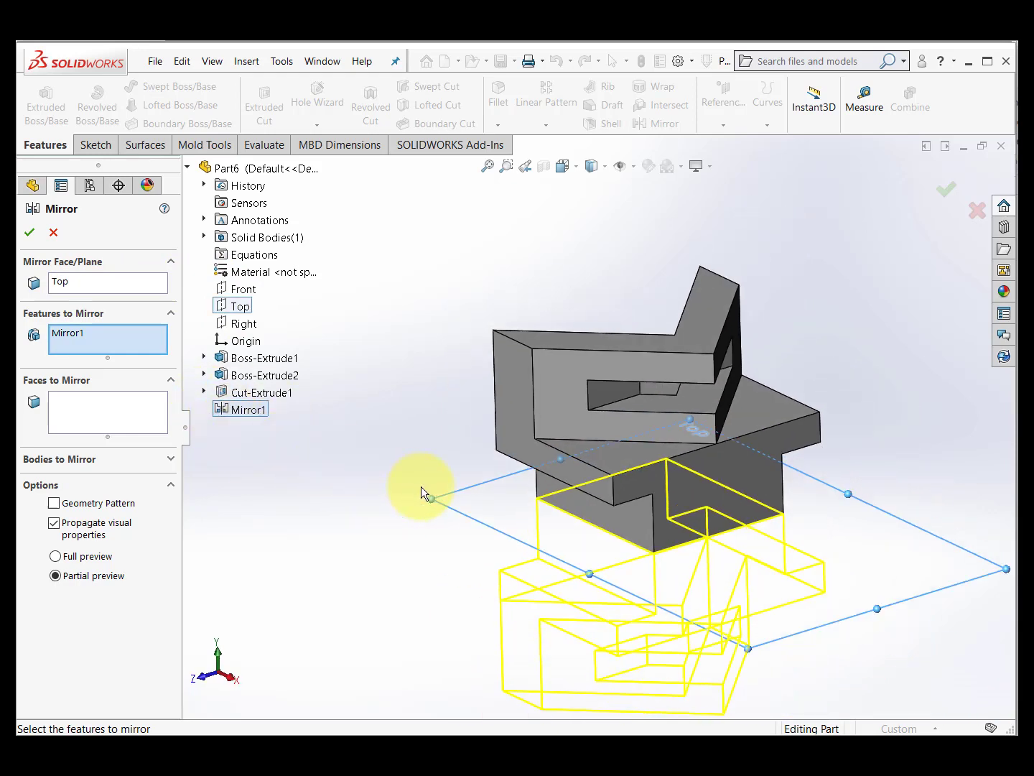
{"action": "mouse_move", "coordinate": [426, 553]}
{"action": "middle_mouse_down"}
{"action": "mouse_move", "coordinate": [471, 474]}
{"action": "mouse_move", "coordinate": [436, 525]}
{"action": "mouse_move", "coordinate": [350, 535]}
{"action": "mouse_move", "coordinate": [438, 535]}
{"action": "middle_mouse_up"}
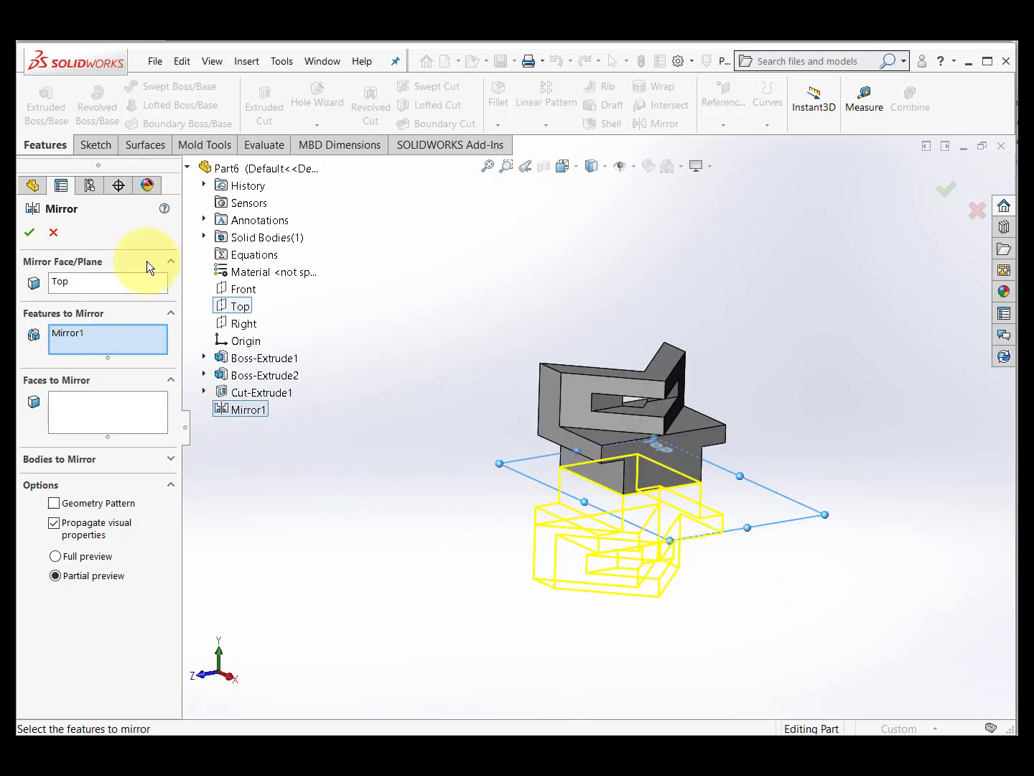
{"action": "left_click", "coordinate": [28, 233]}
{"action": "middle_click_drag", "start_coordinate": [444, 516], "coordinate": [430, 472]}
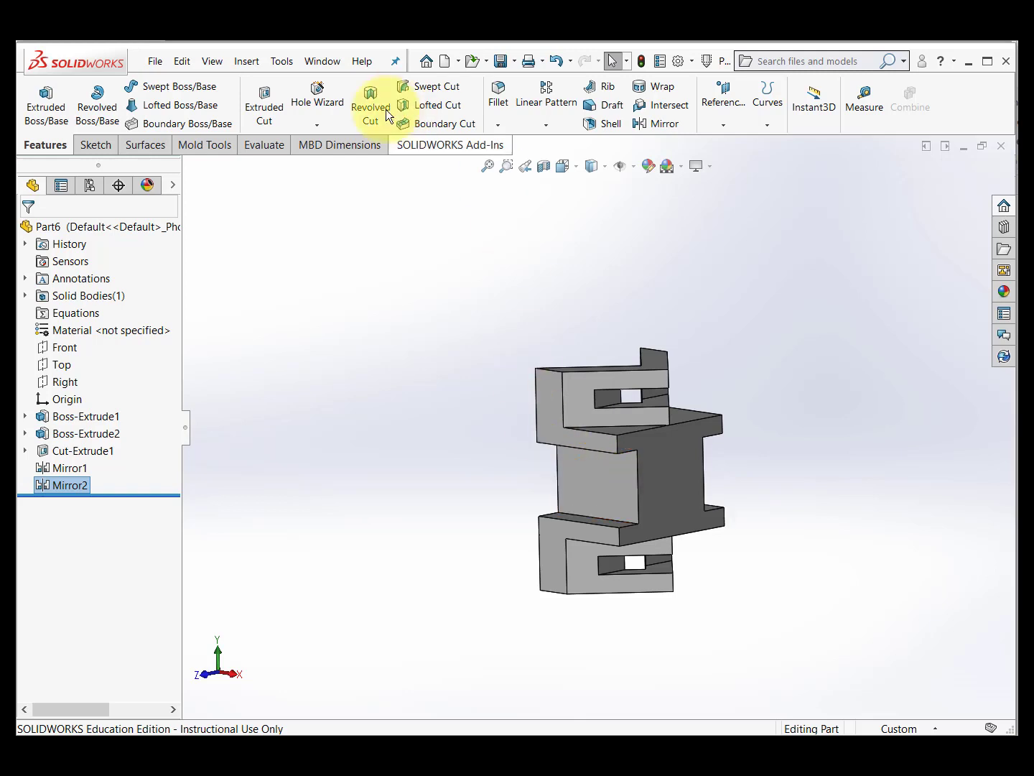
Start an extruded cut on the central block's flat end face and sketch a circle about 28 mm in diameter centred on the origin
{"action": "left_click", "coordinate": [265, 107]}
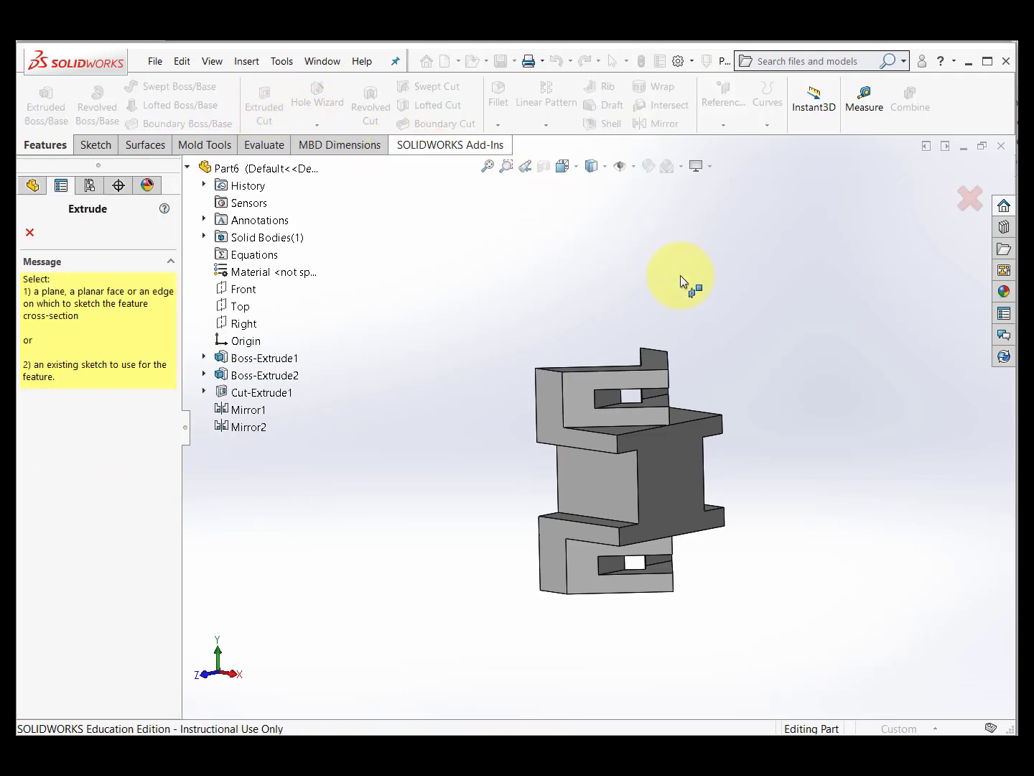
{"action": "left_click", "coordinate": [676, 490]}
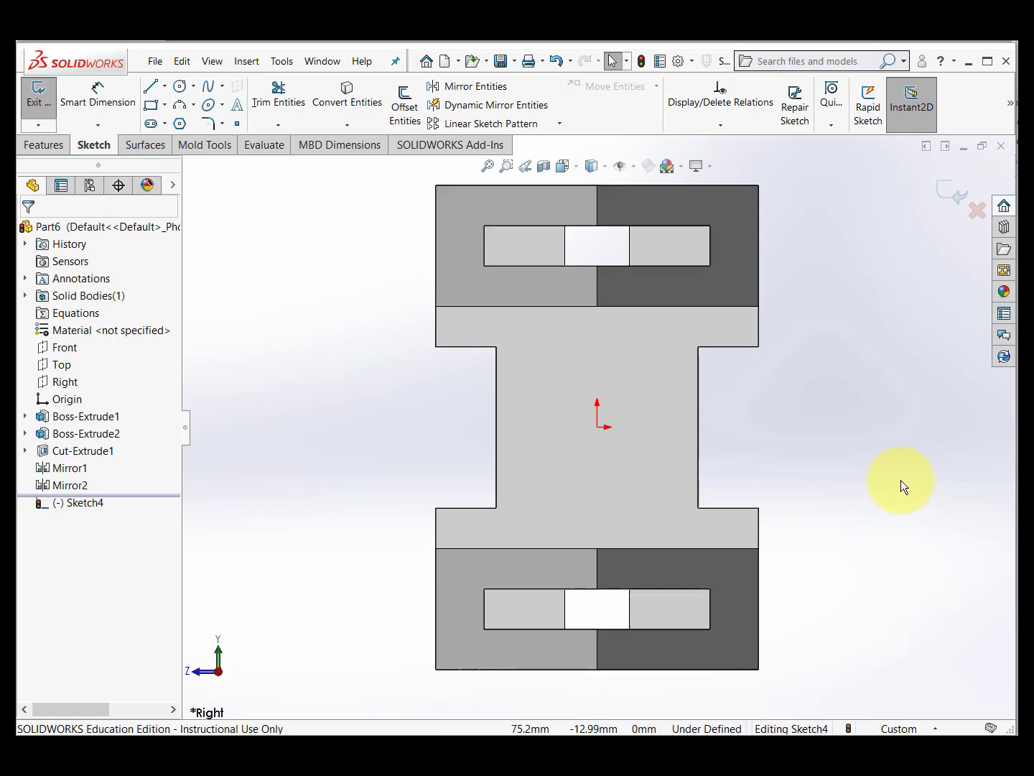
{"action": "left_click", "coordinate": [182, 86]}
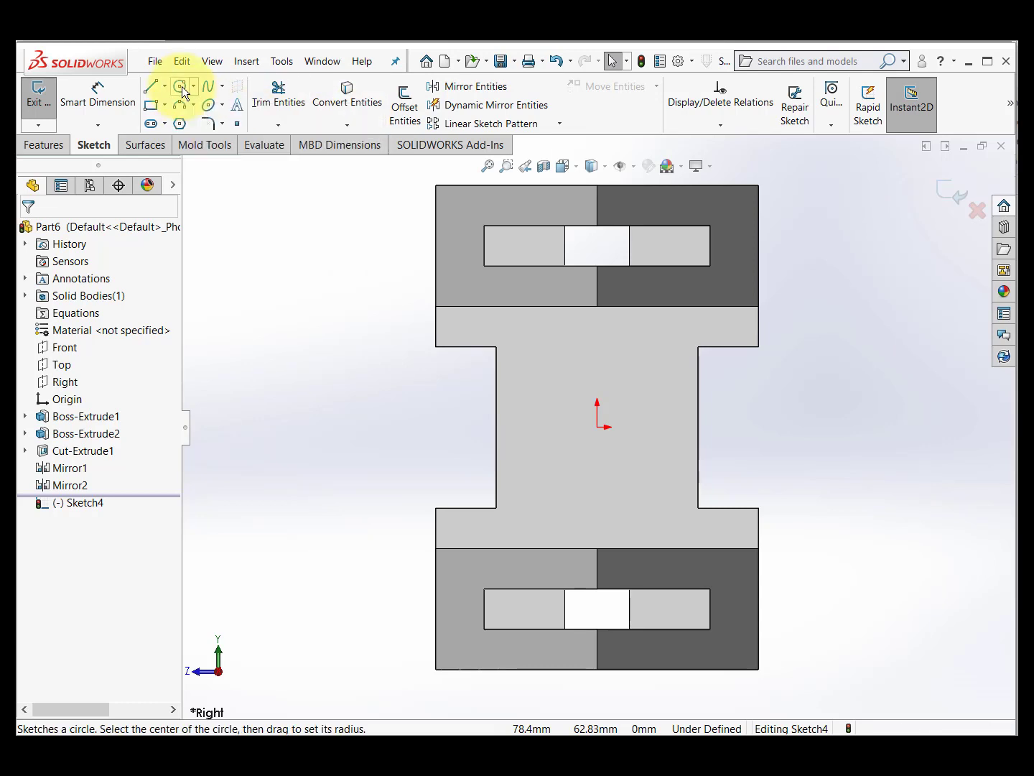
{"action": "left_click", "coordinate": [598, 427]}
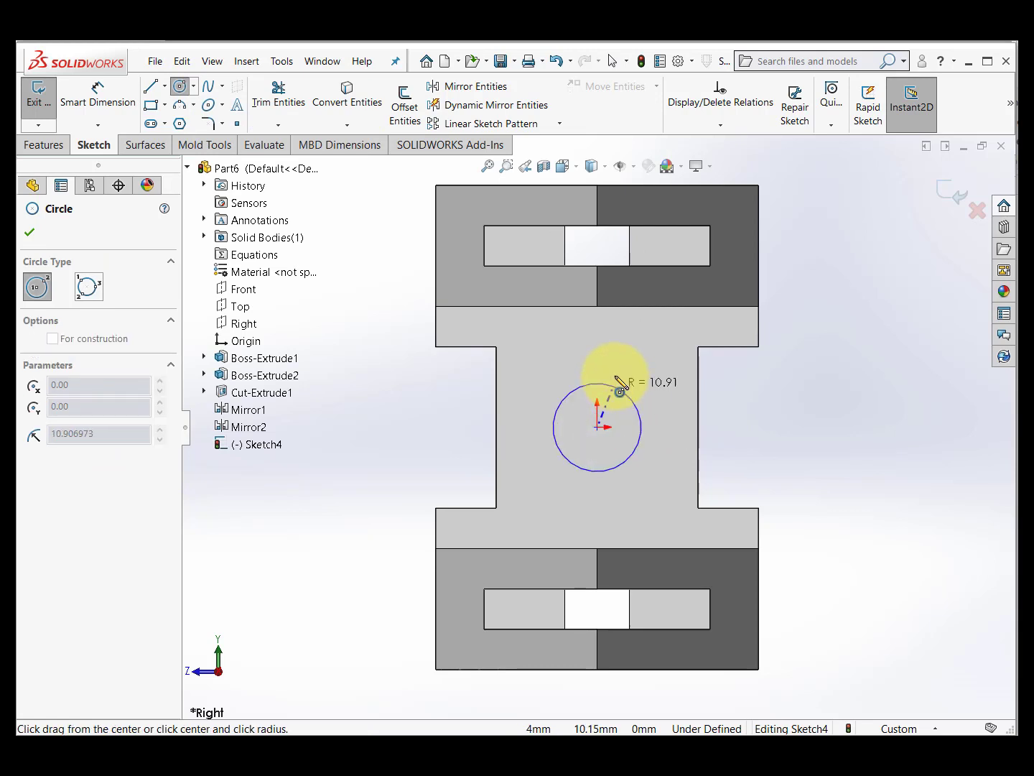
{"action": "left_click", "coordinate": [625, 384]}
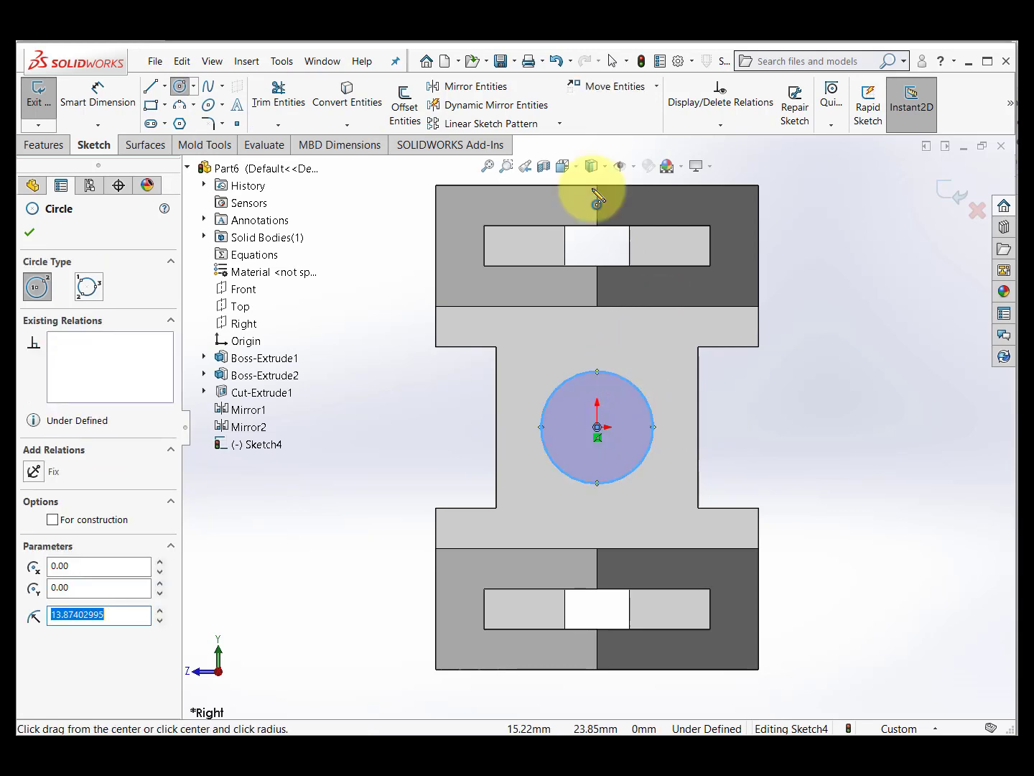
Dimension the circle's diameter as 20 mm
{"action": "left_click", "coordinate": [86, 100]}
{"action": "left_click", "coordinate": [641, 393]}
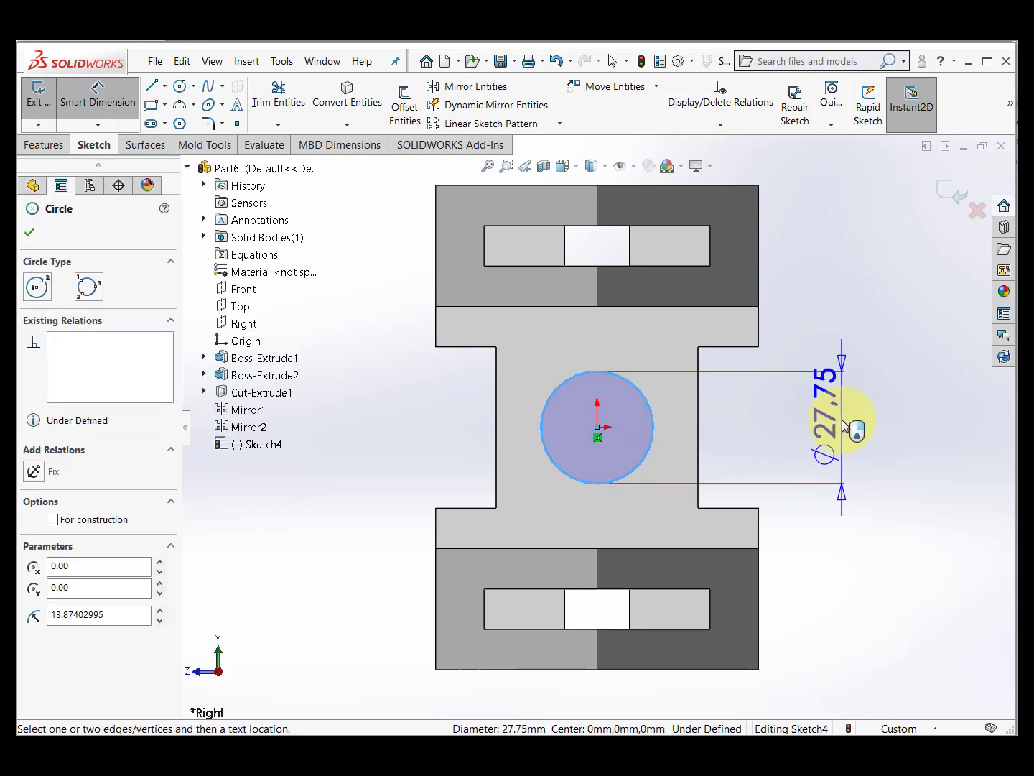
{"action": "left_click", "coordinate": [842, 423]}
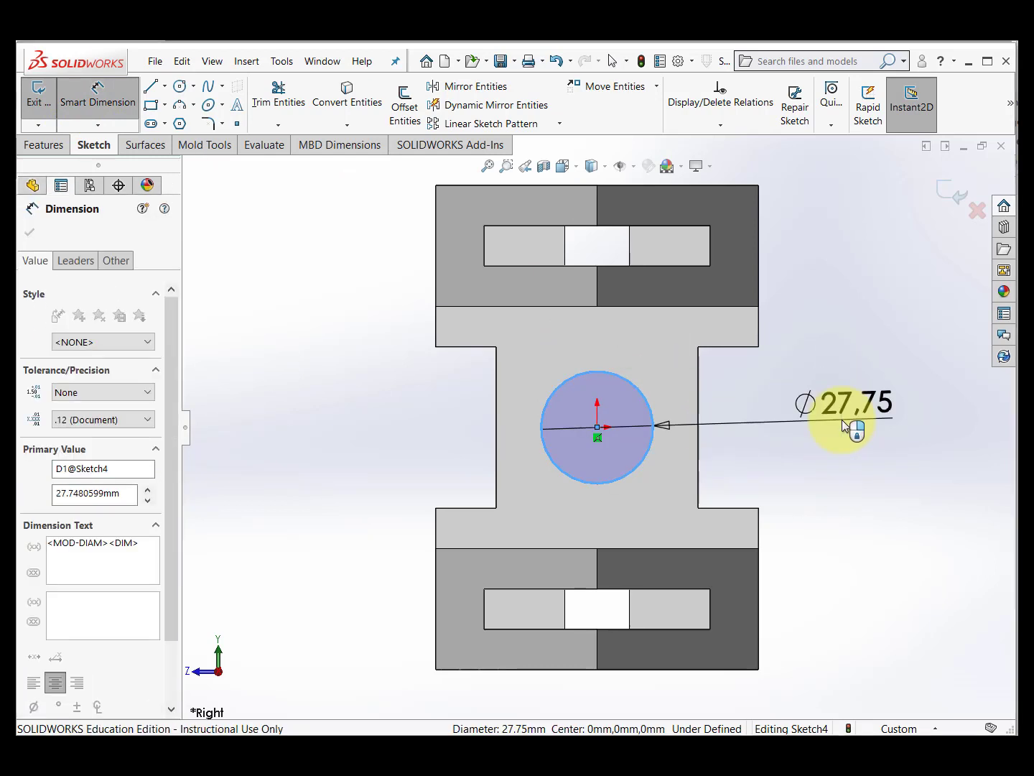
{"action": "type", "text": "20"}
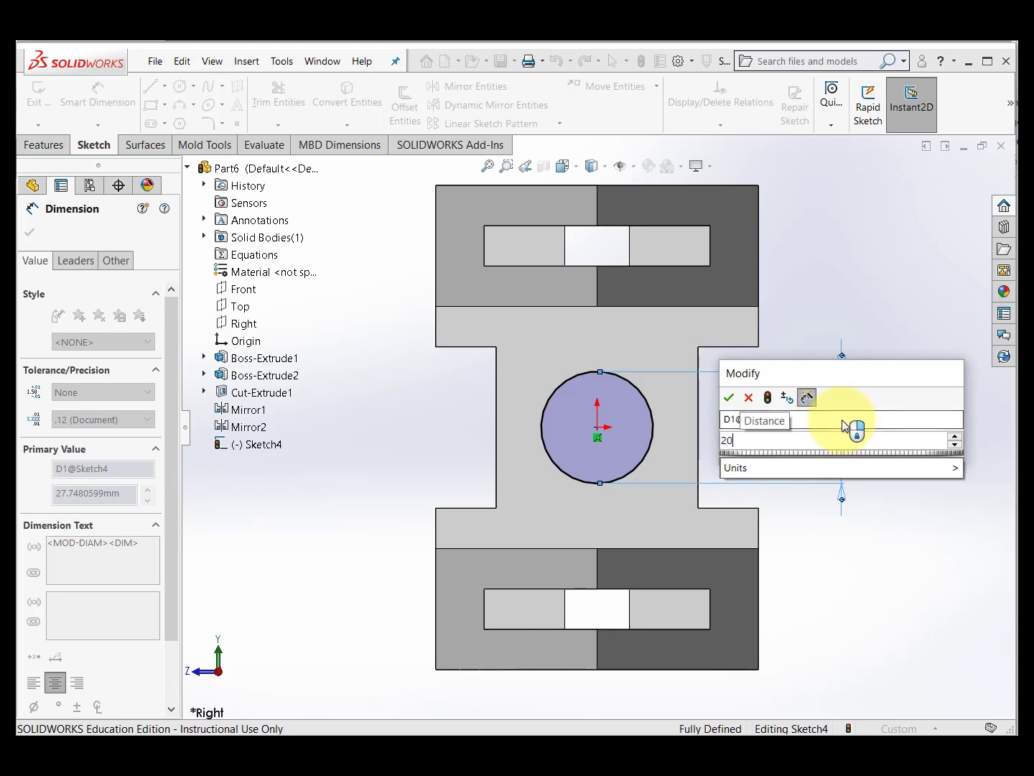
{"action": "key", "text": "Return"}
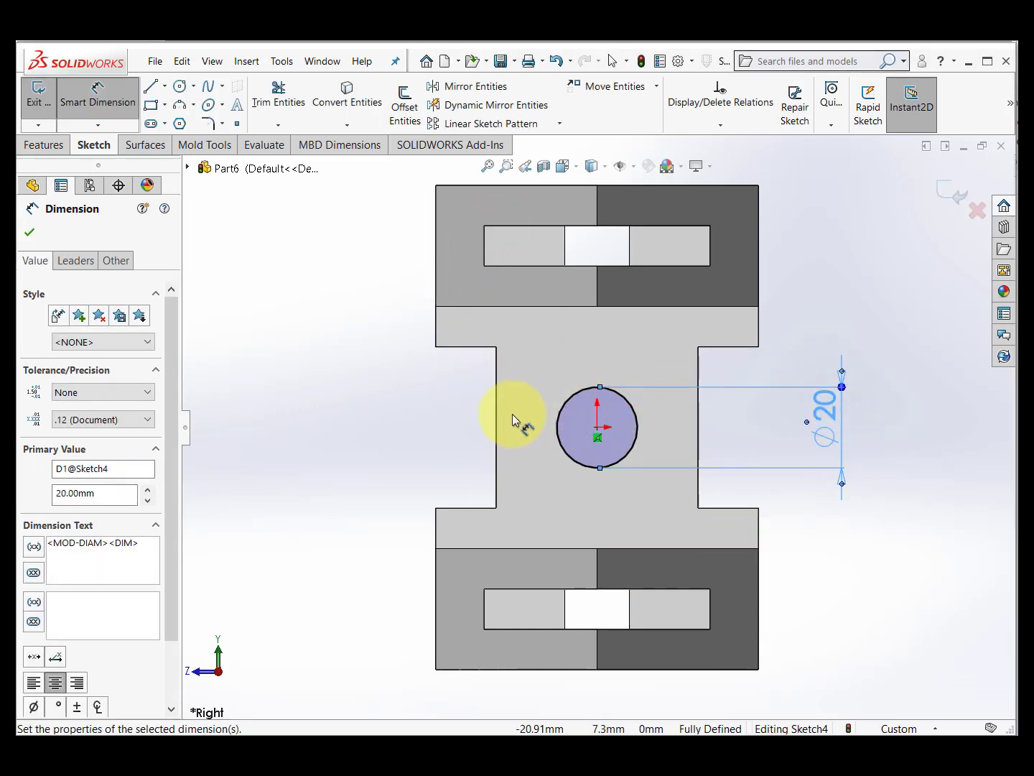
Finish the sketch and cut the 20 mm hole Through All across the central block
{"action": "left_click", "coordinate": [41, 102]}
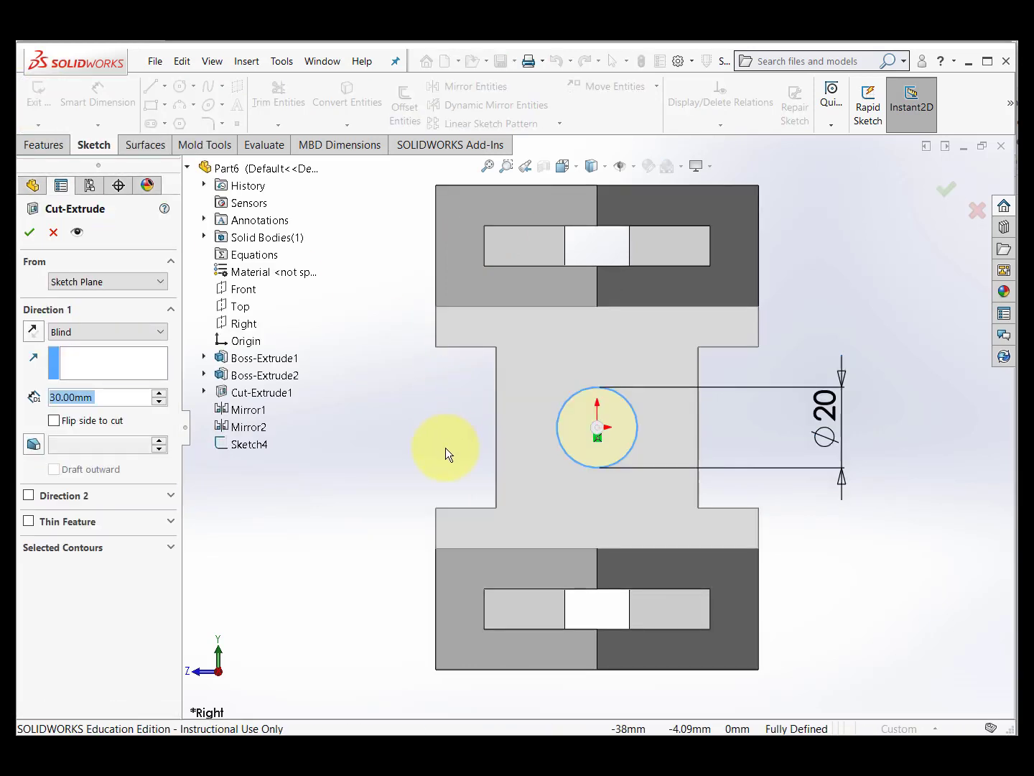
{"action": "middle_click_drag", "start_coordinate": [455, 445], "coordinate": [547, 444]}
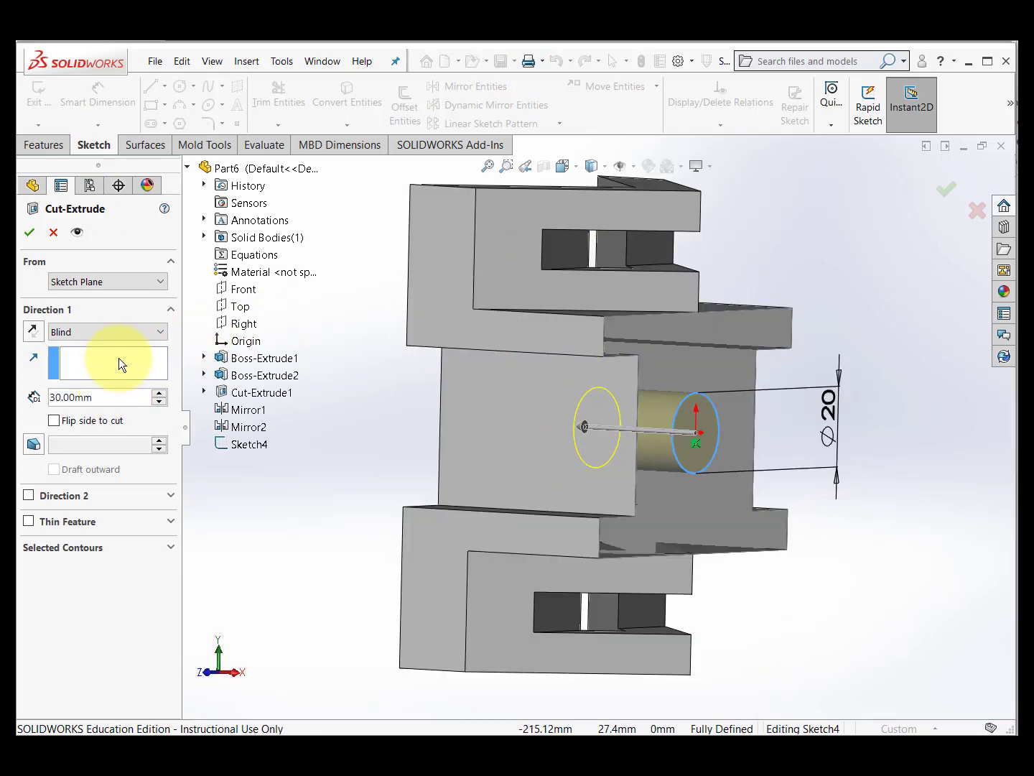
{"action": "left_click", "coordinate": [120, 335]}
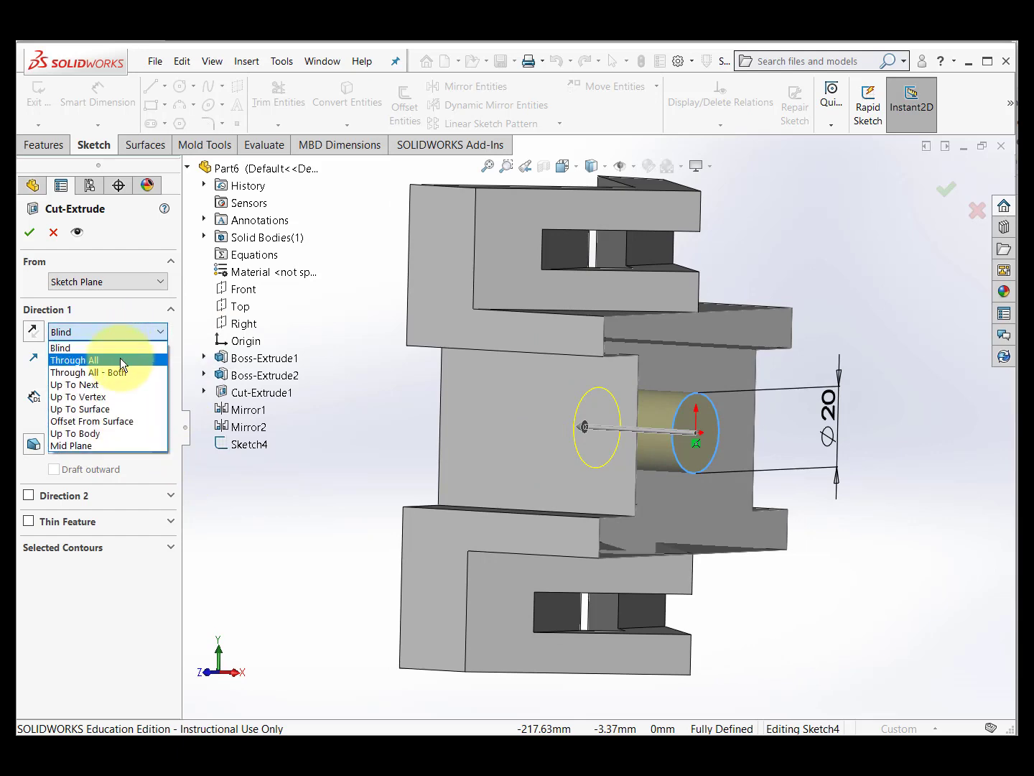
{"action": "left_click", "coordinate": [120, 358]}
{"action": "middle_click_drag", "start_coordinate": [285, 476], "coordinate": [277, 451]}
{"action": "left_click", "coordinate": [29, 231]}
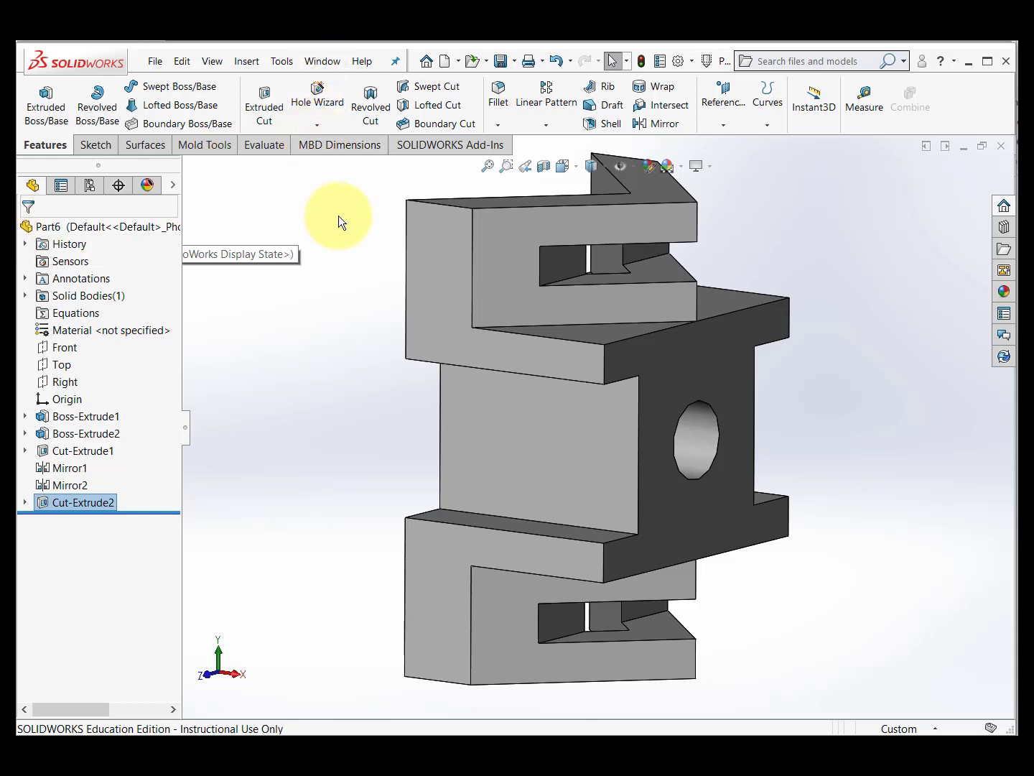
Start another extruded cut on the same end face and sketch a circle about 30 mm in diameter, concentric with the hole
{"action": "left_click", "coordinate": [260, 109]}
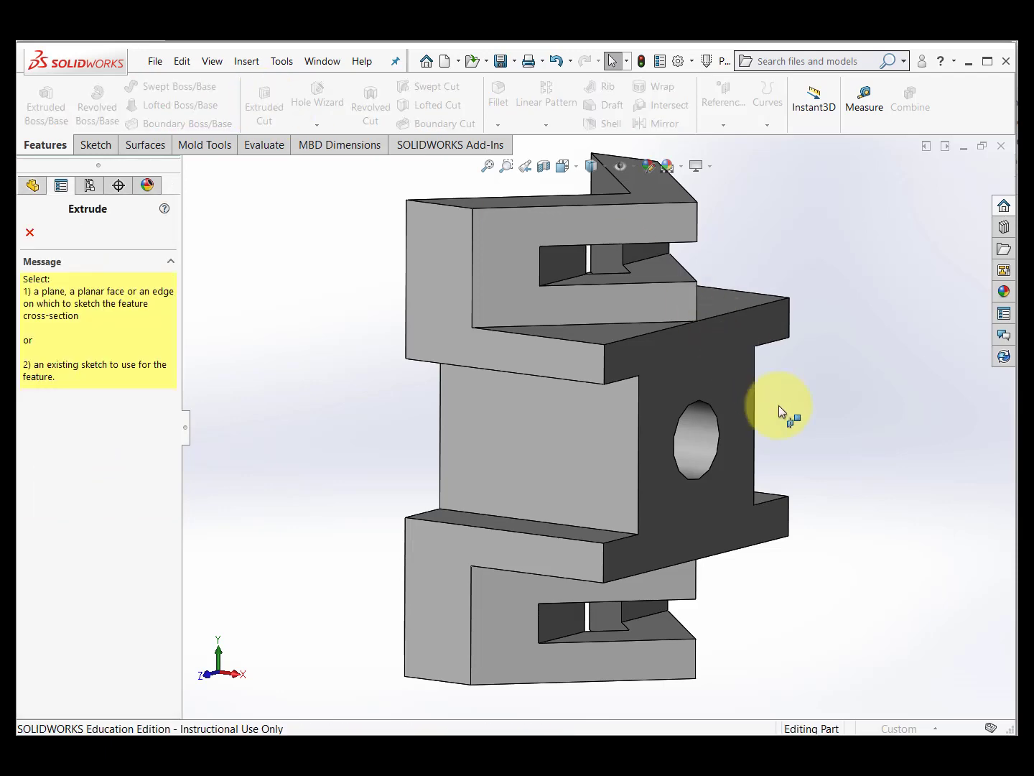
{"action": "left_click", "coordinate": [741, 388]}
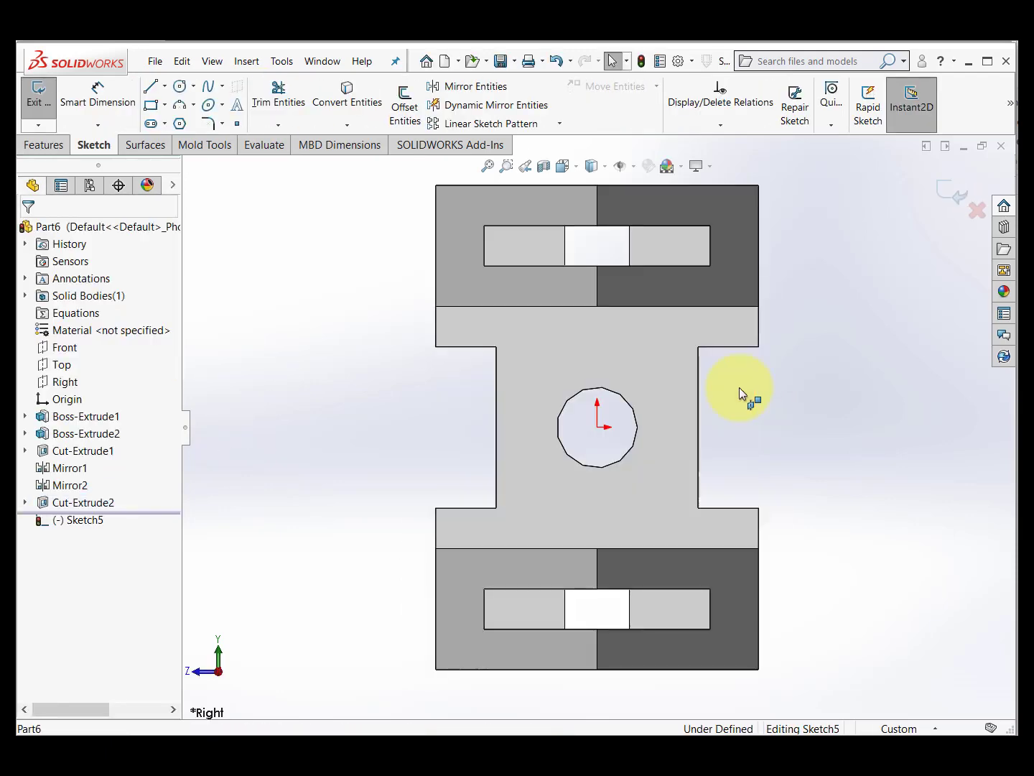
{"action": "left_click", "coordinate": [179, 87]}
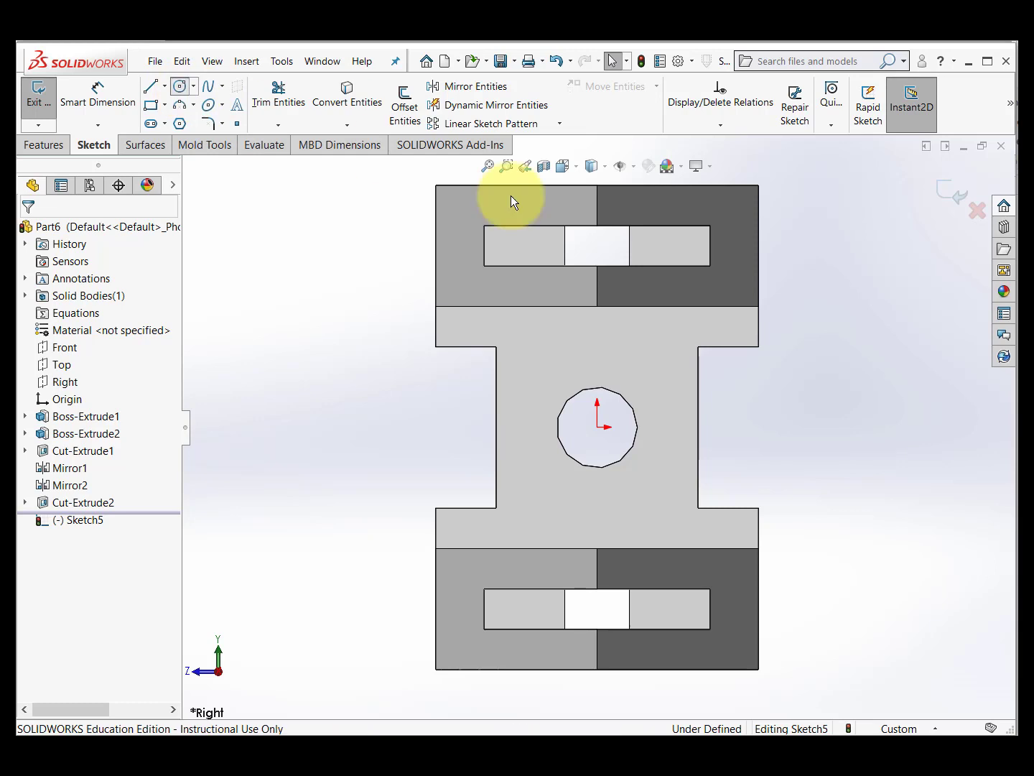
{"action": "left_click", "coordinate": [597, 426]}
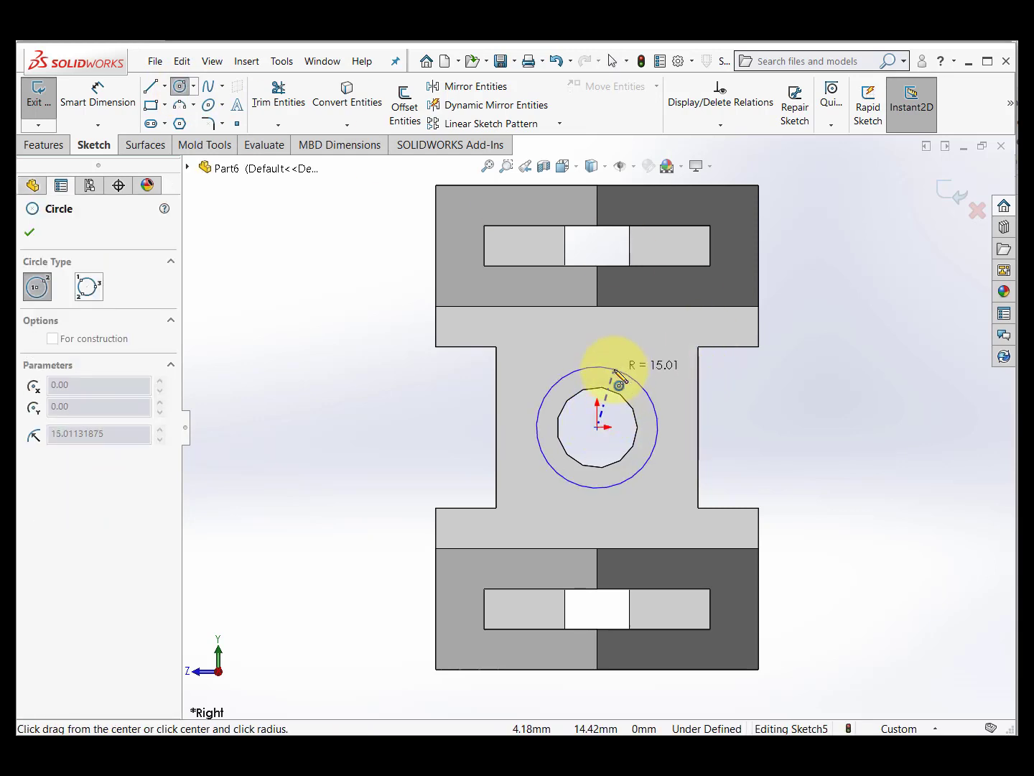
{"action": "left_click", "coordinate": [615, 370]}
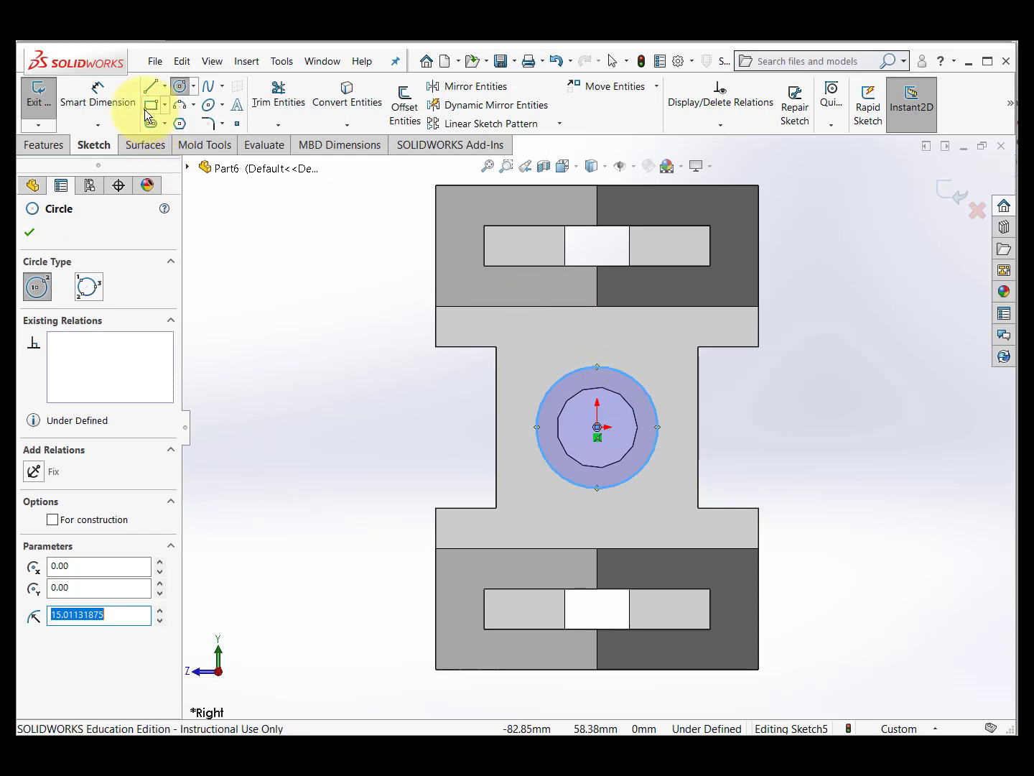
Dimension the outer circle's diameter as 30 mm
{"action": "left_click", "coordinate": [88, 87]}
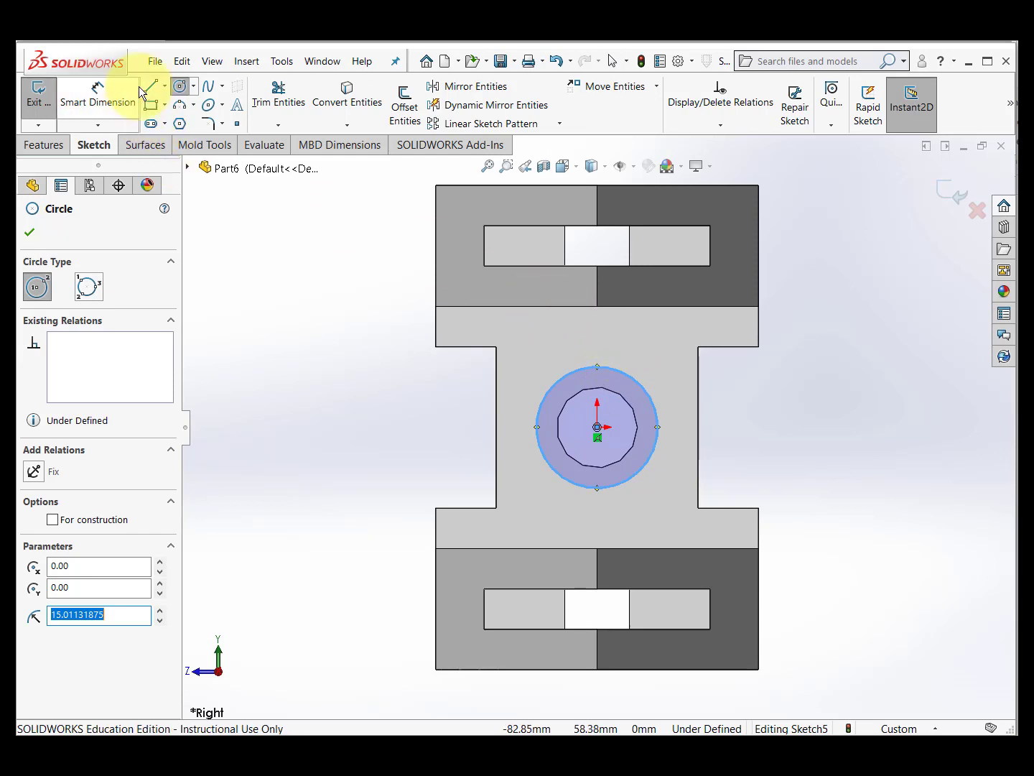
{"action": "left_click", "coordinate": [651, 398]}
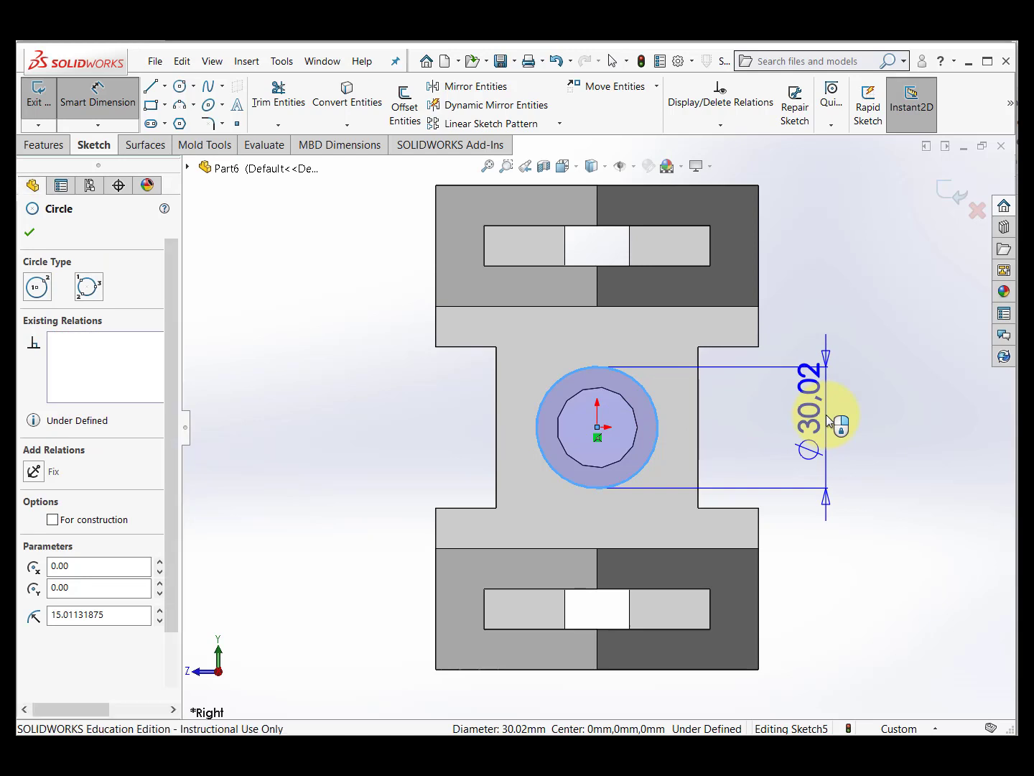
{"action": "left_click", "coordinate": [828, 419]}
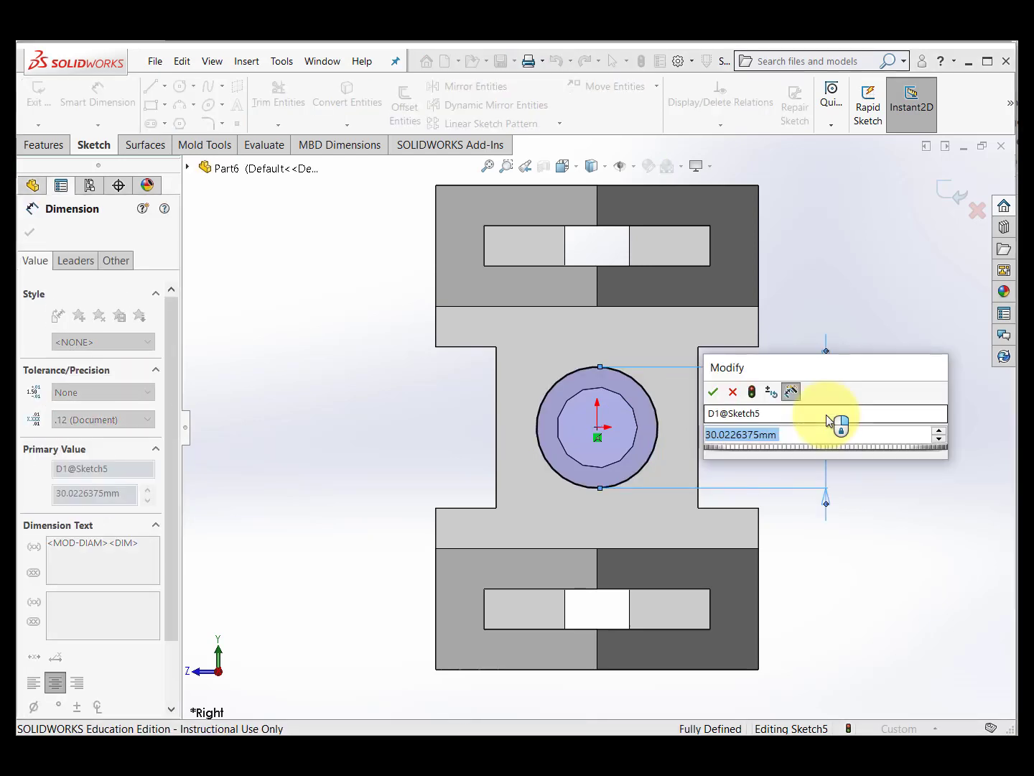
{"action": "type", "text": "30"}
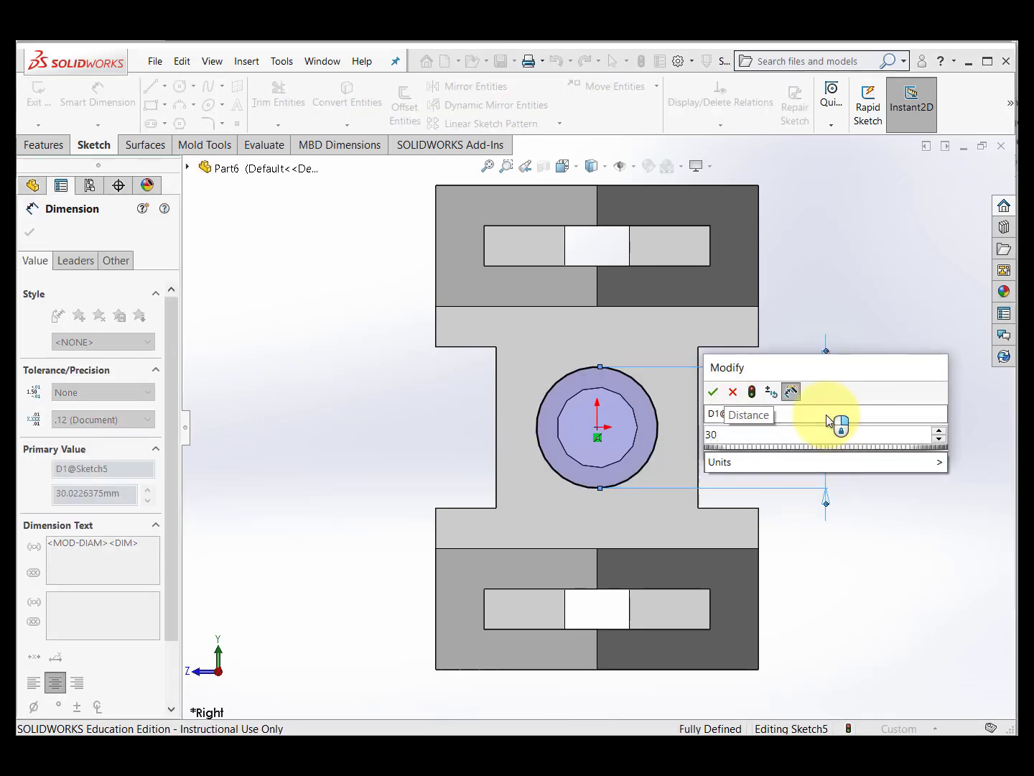
{"action": "key", "text": "Return"}
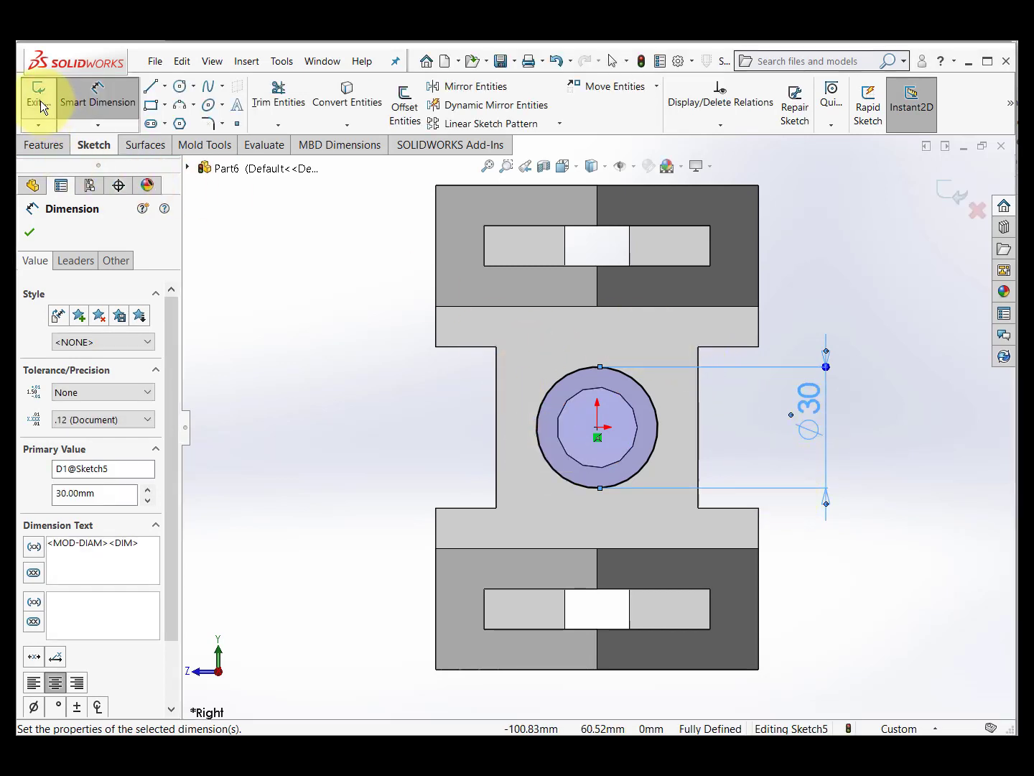
Finish the sketch and cut the 30 mm counterbore around the hole with a Blind depth of 4 mm
{"action": "left_click", "coordinate": [41, 107]}
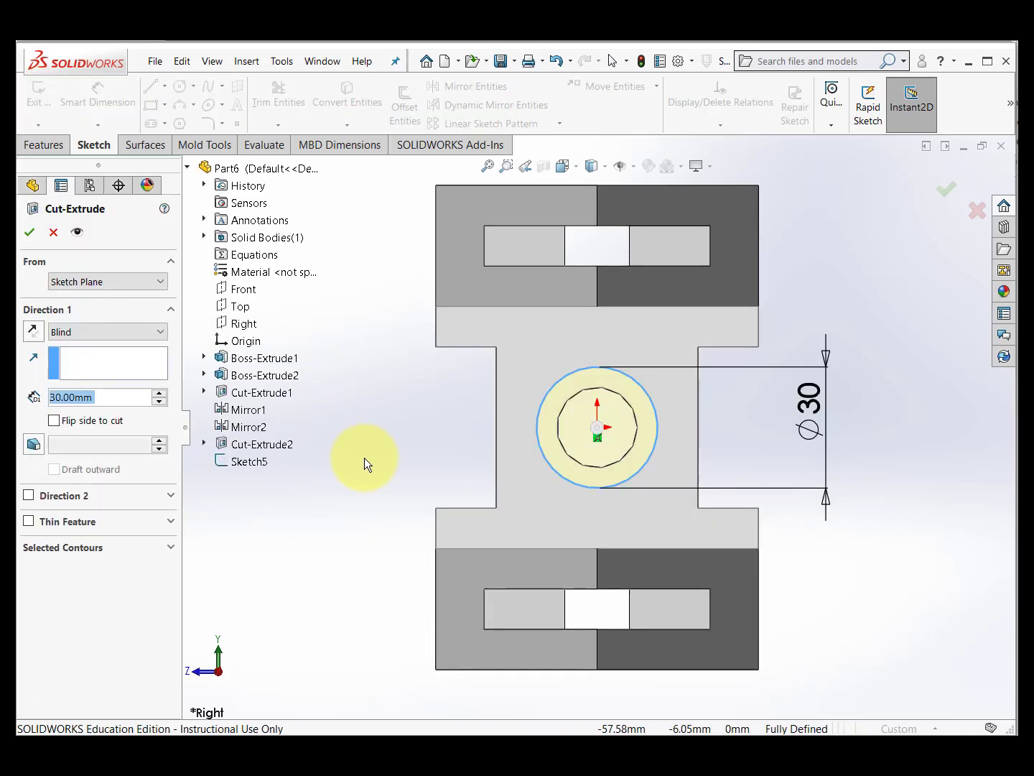
{"action": "middle_click_drag", "start_coordinate": [364, 456], "coordinate": [430, 489]}
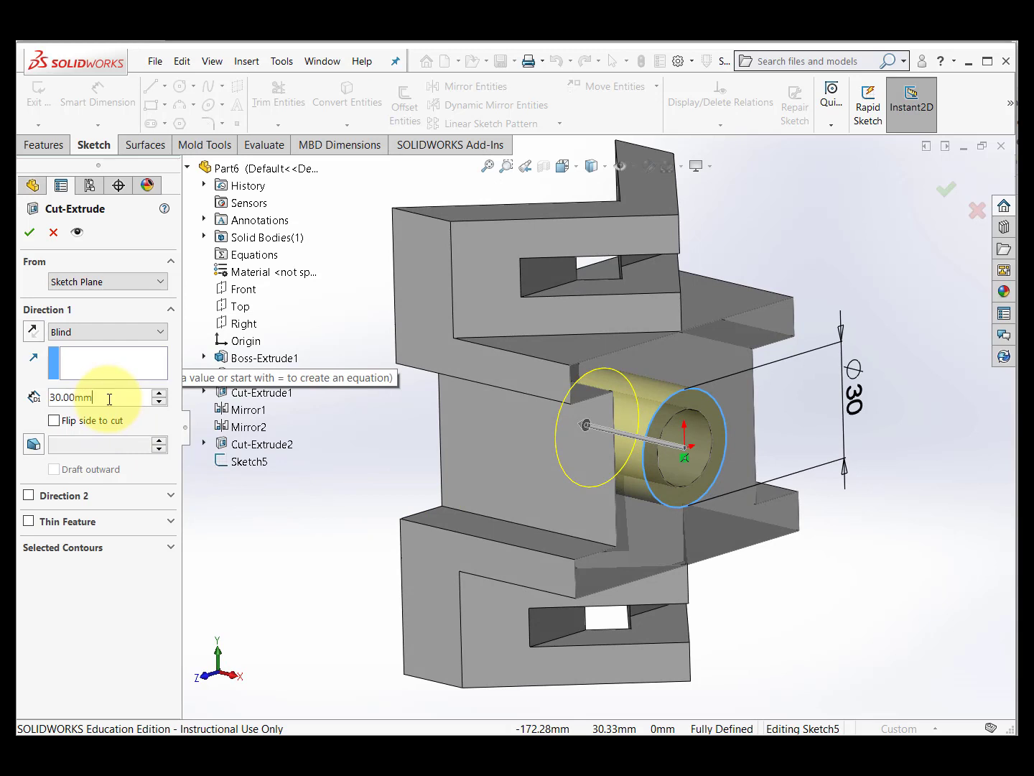
{"action": "left_click_drag", "start_coordinate": [107, 398], "coordinate": [17, 386]}
{"action": "type", "text": "4"}
{"action": "key", "text": "Return"}
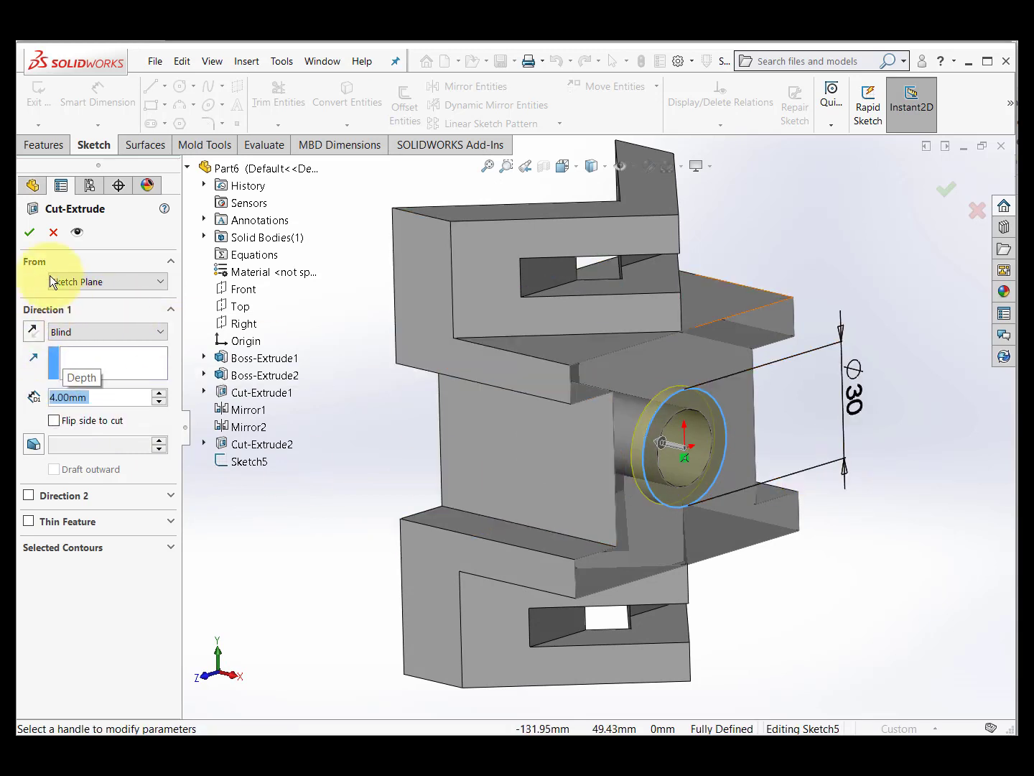
{"action": "left_click", "coordinate": [30, 232]}
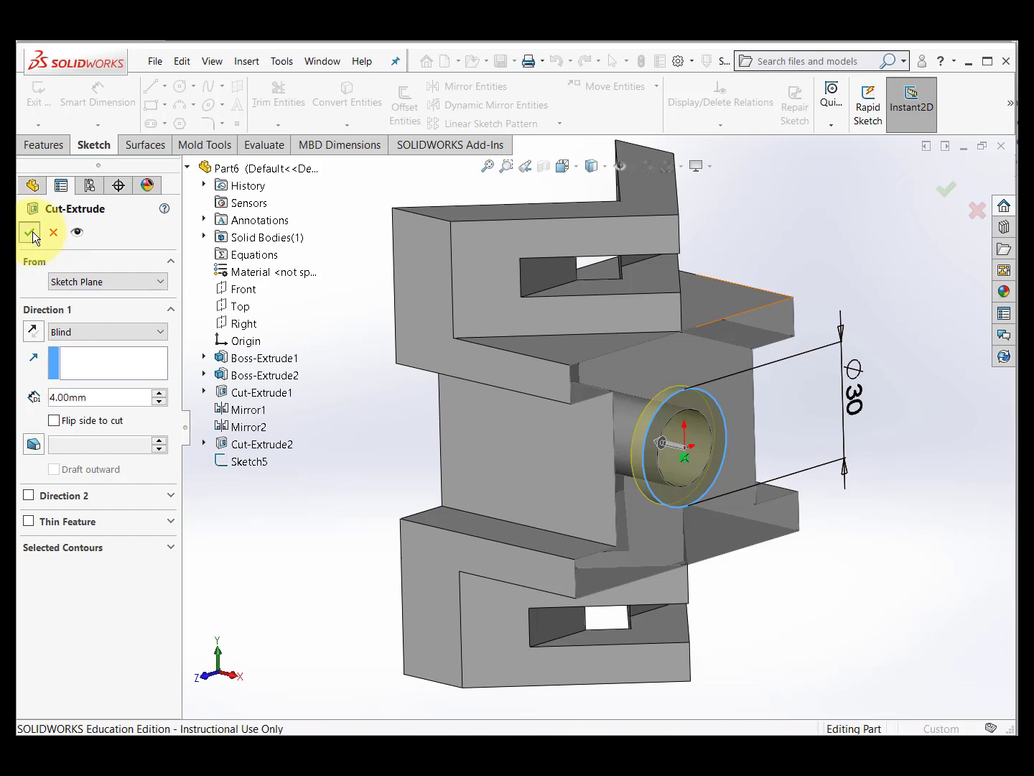
{"action": "middle_click_drag", "start_coordinate": [379, 516], "coordinate": [356, 417]}
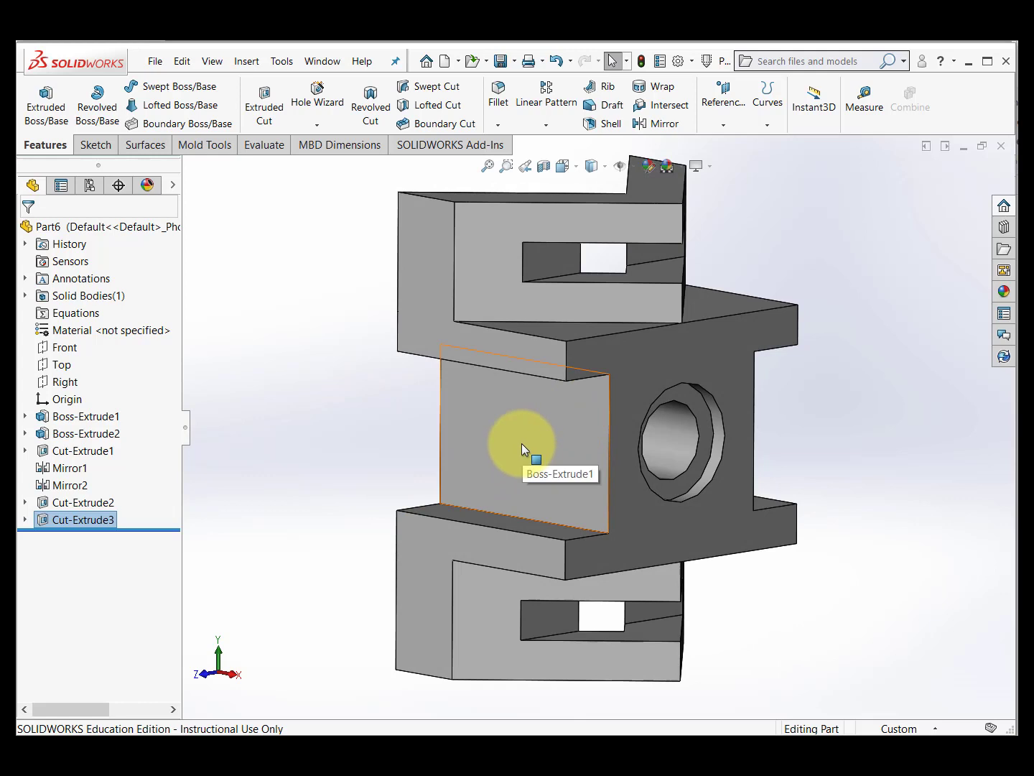
Start an extruded cut on the central block's flat side face and sketch a circle about 12 mm in diameter, level with the origin
{"action": "left_click", "coordinate": [271, 104]}
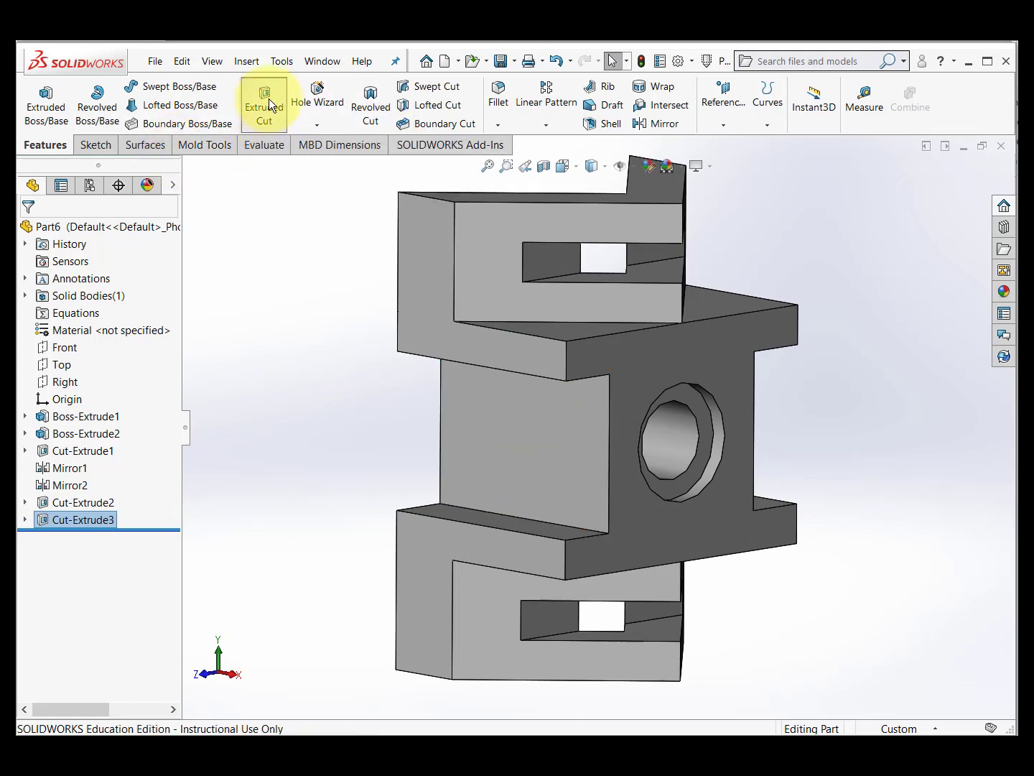
{"action": "left_click", "coordinate": [541, 451]}
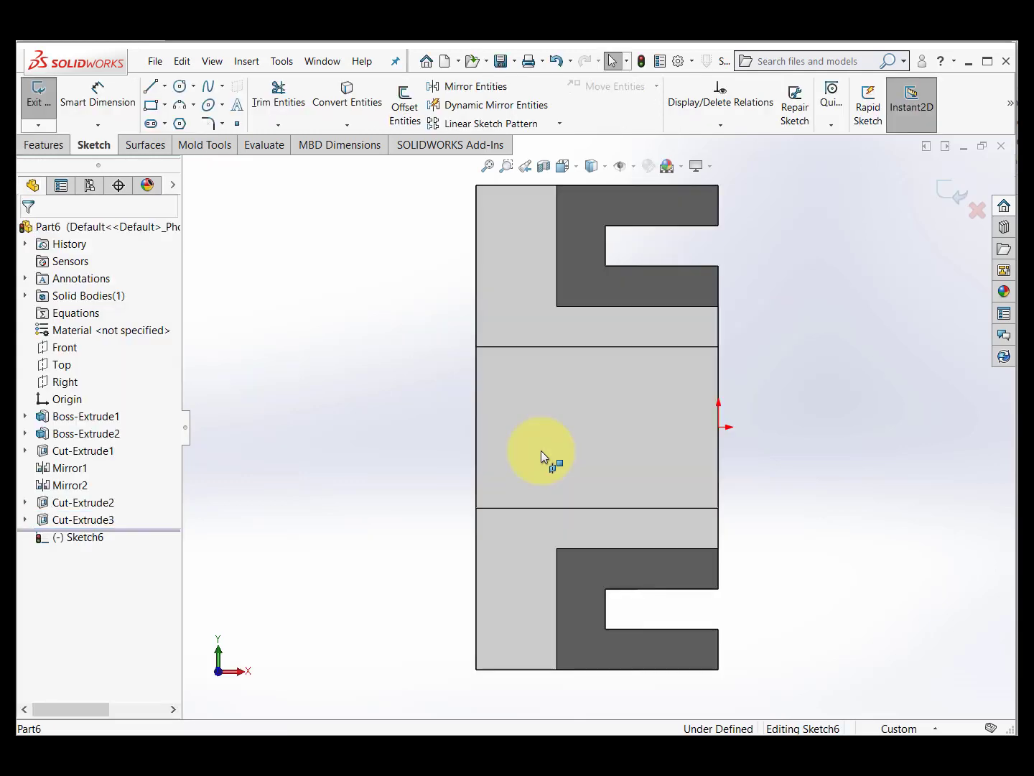
{"action": "left_click", "coordinate": [182, 85]}
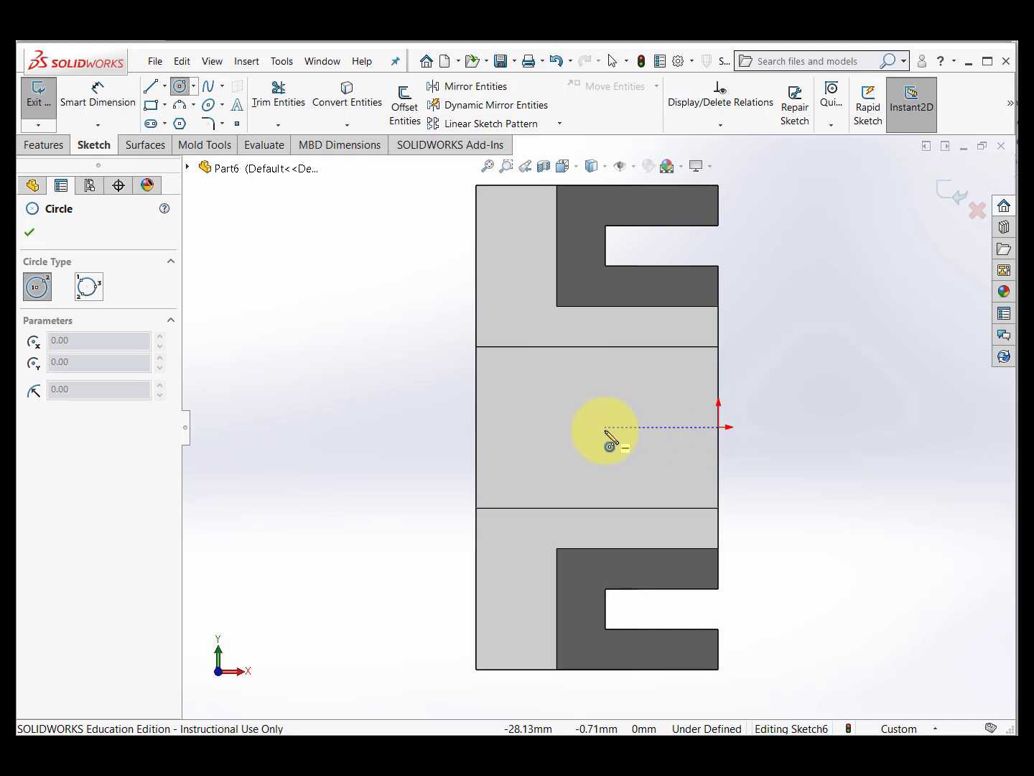
{"action": "mouse_move", "coordinate": [605, 430]}
{"action": "left_mouse_down"}
{"action": "mouse_move", "coordinate": [608, 438]}
{"action": "mouse_move", "coordinate": [605, 423]}
{"action": "mouse_move", "coordinate": [620, 418]}
{"action": "left_mouse_up"}
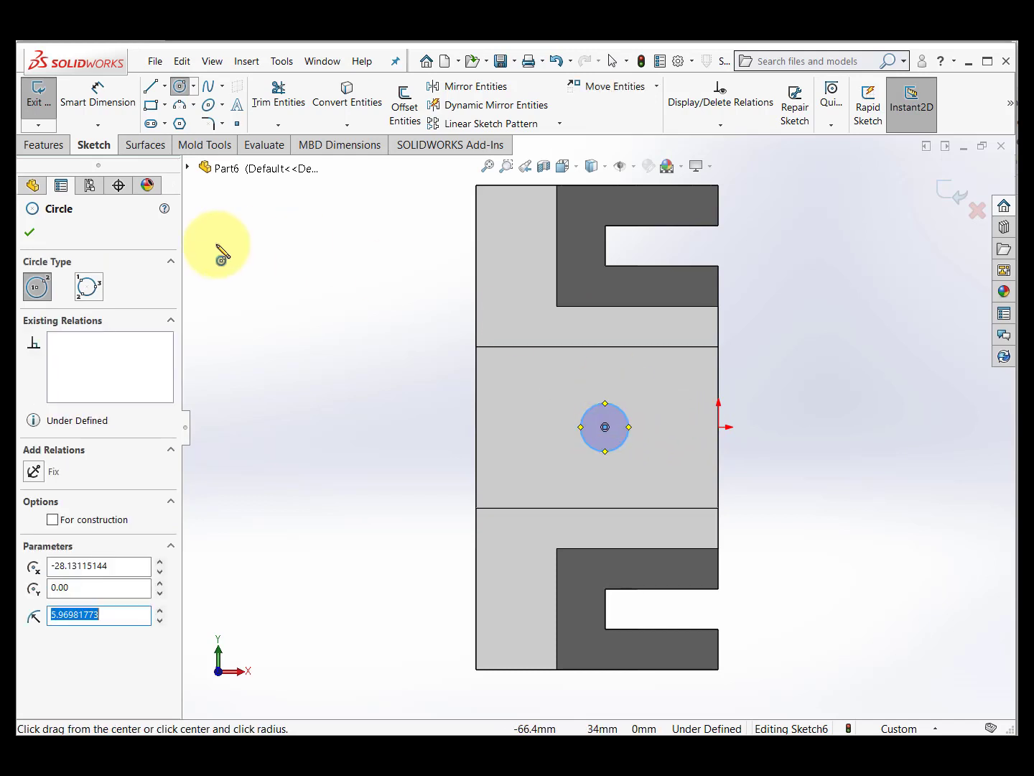
Dimension the circle's diameter as 10 mm
{"action": "left_click", "coordinate": [89, 110]}
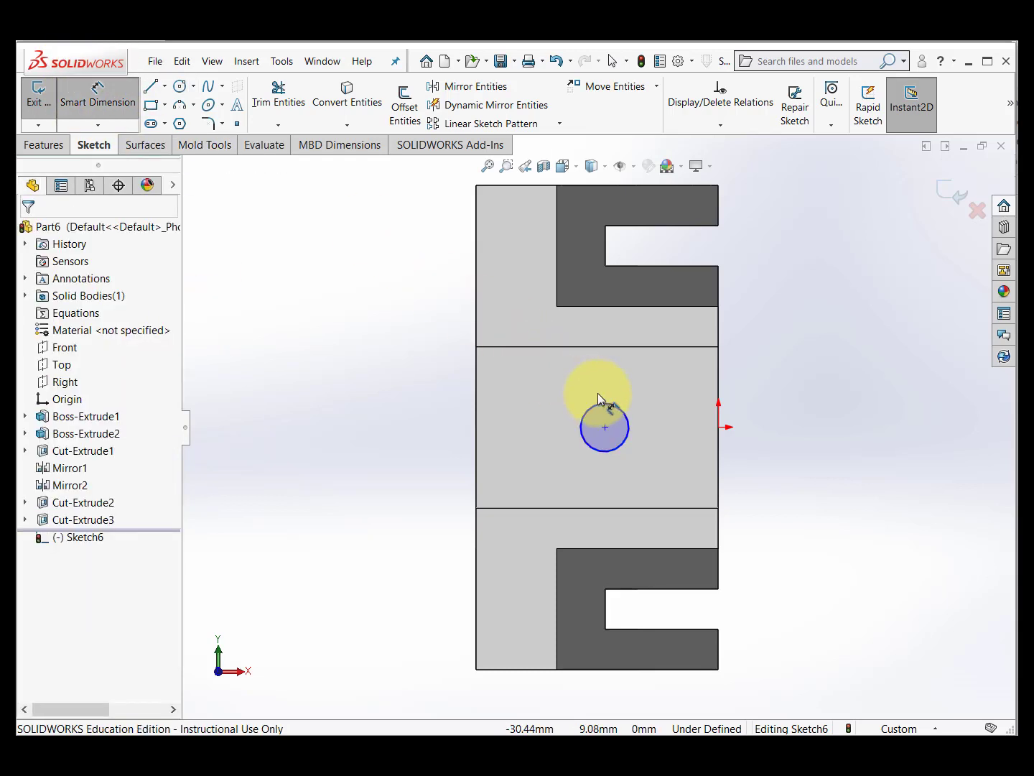
{"action": "left_click", "coordinate": [627, 415]}
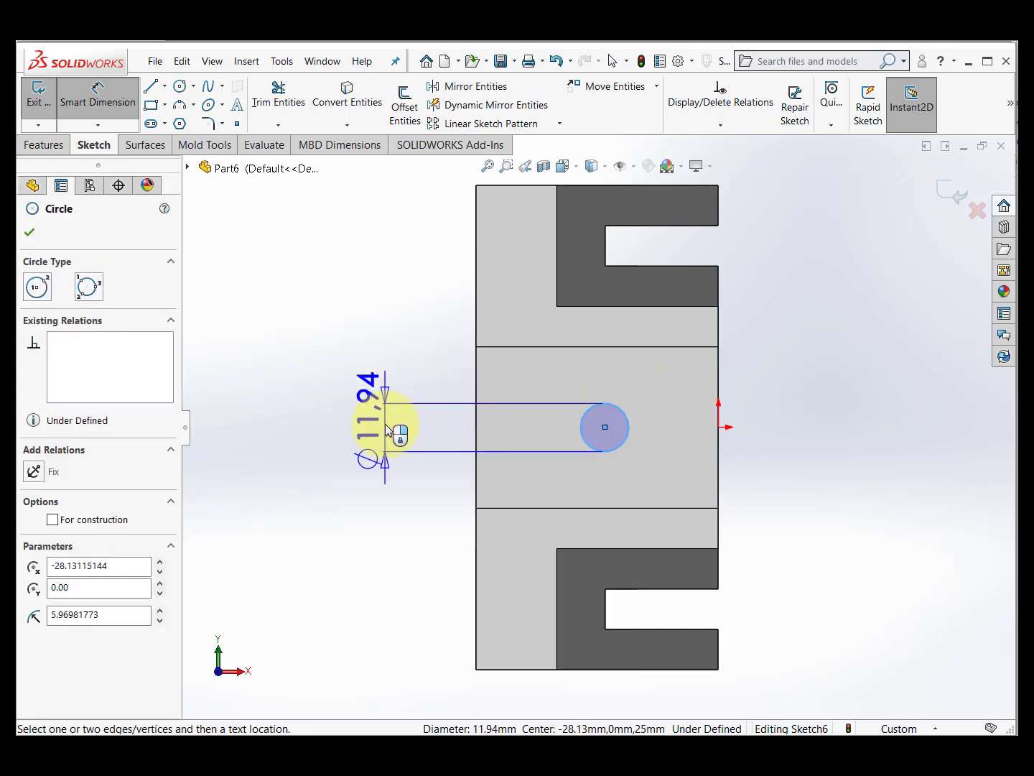
{"action": "left_click", "coordinate": [385, 429]}
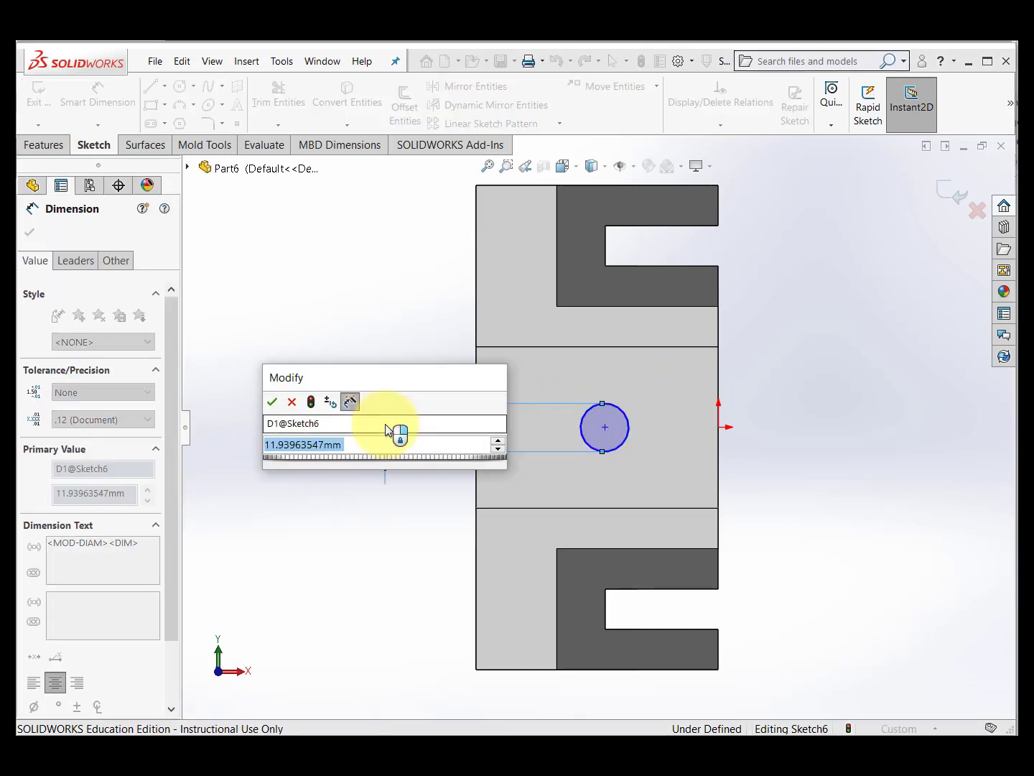
{"action": "type", "text": "10"}
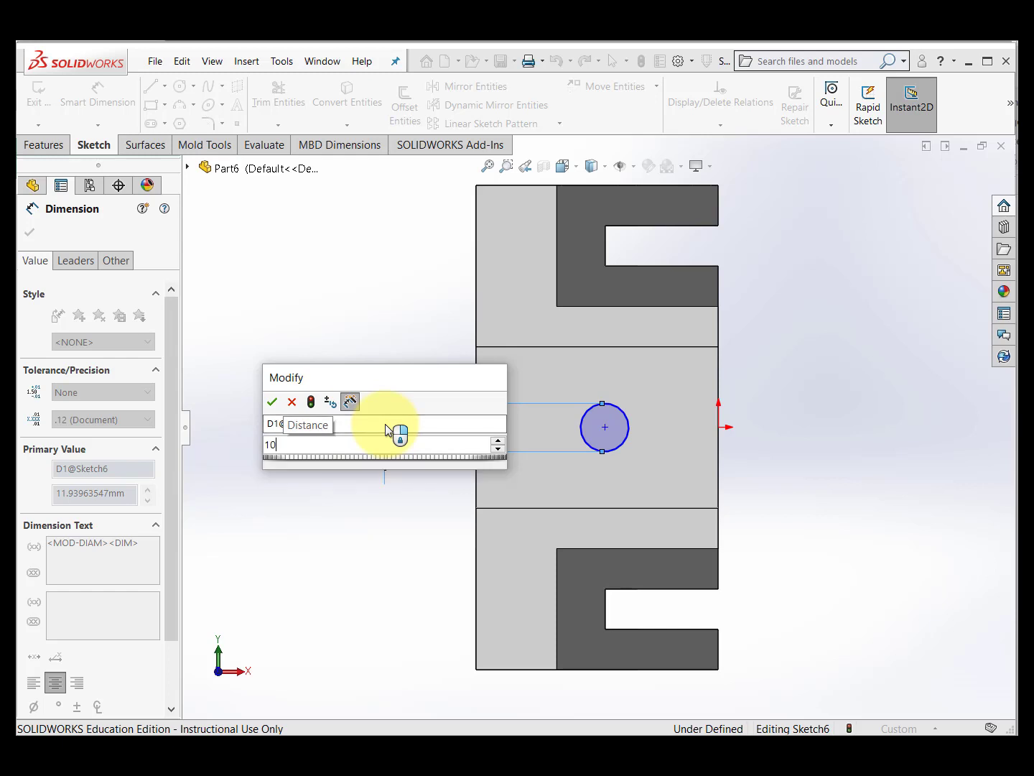
{"action": "key", "text": "Return"}
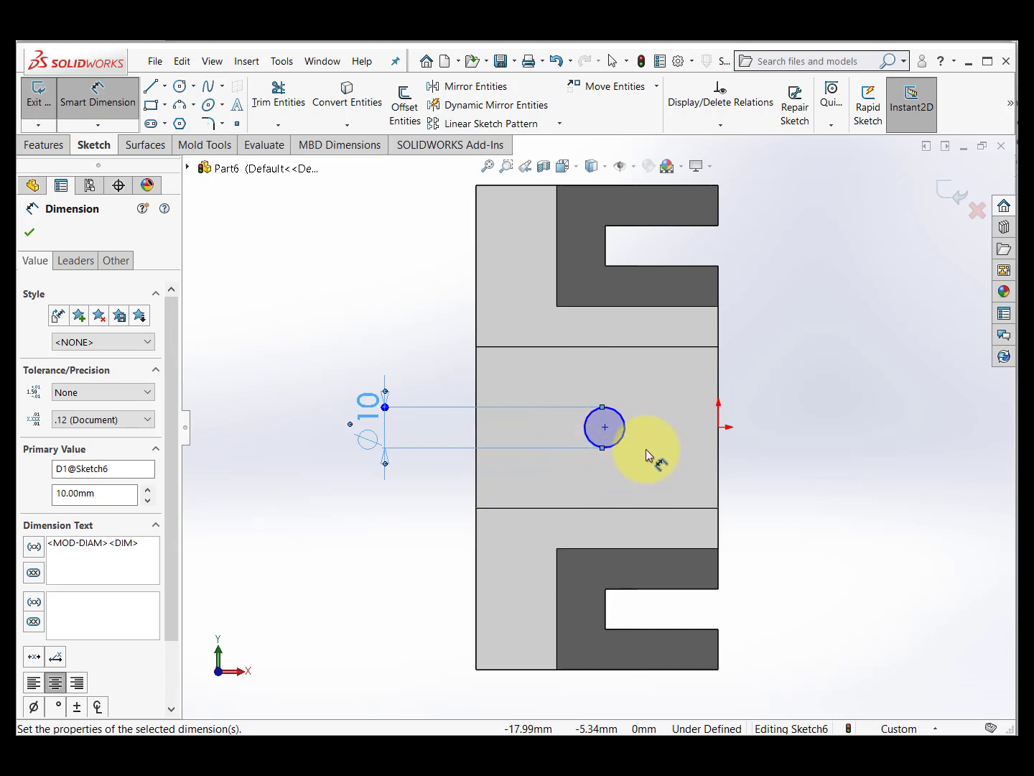
Add a Horizontal relation between the circle's center point and the origin
{"action": "left_click", "coordinate": [728, 127]}
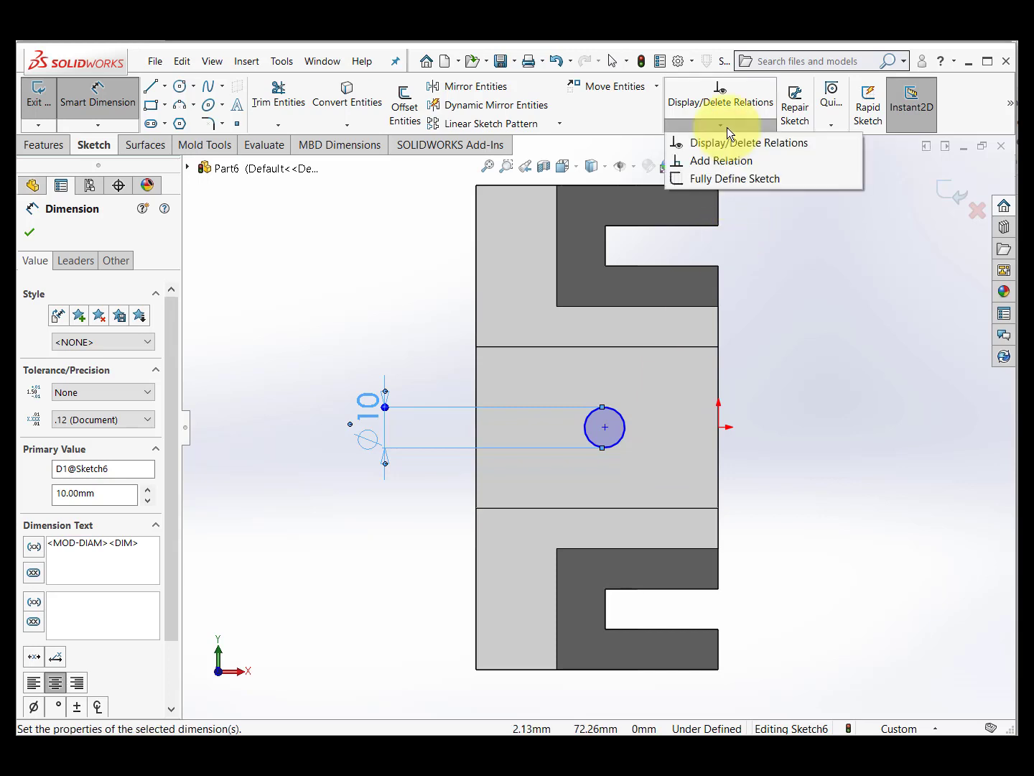
{"action": "left_click", "coordinate": [733, 161]}
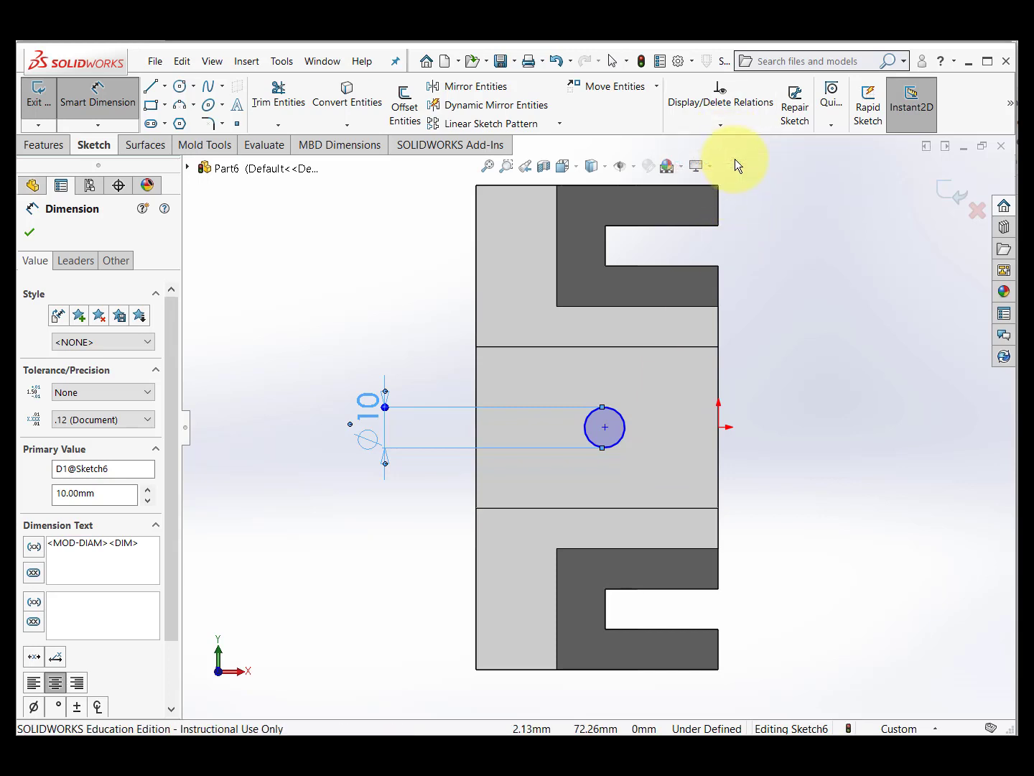
{"action": "left_click", "coordinate": [604, 429]}
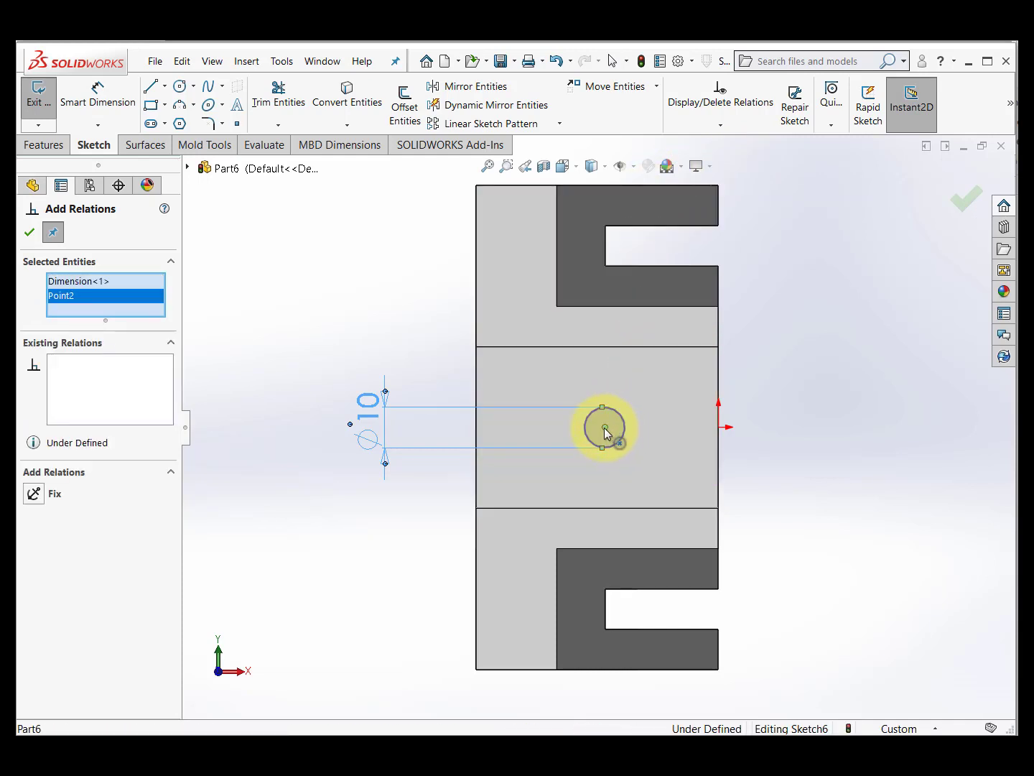
{"action": "left_click", "coordinate": [719, 427]}
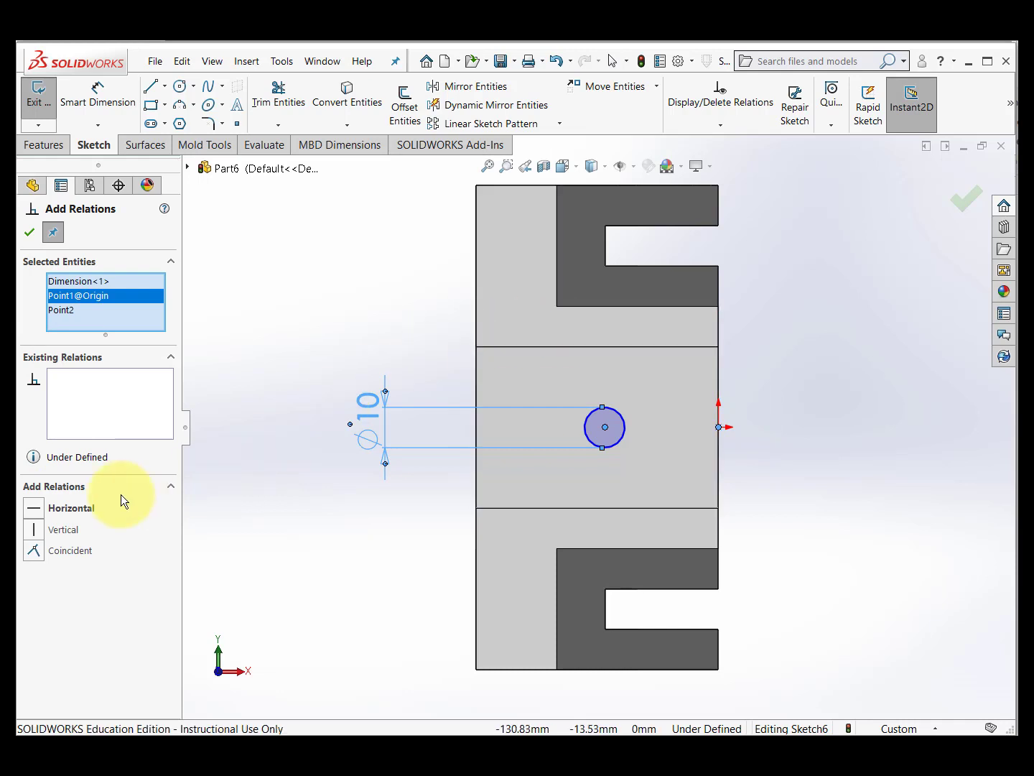
{"action": "left_click", "coordinate": [75, 507]}
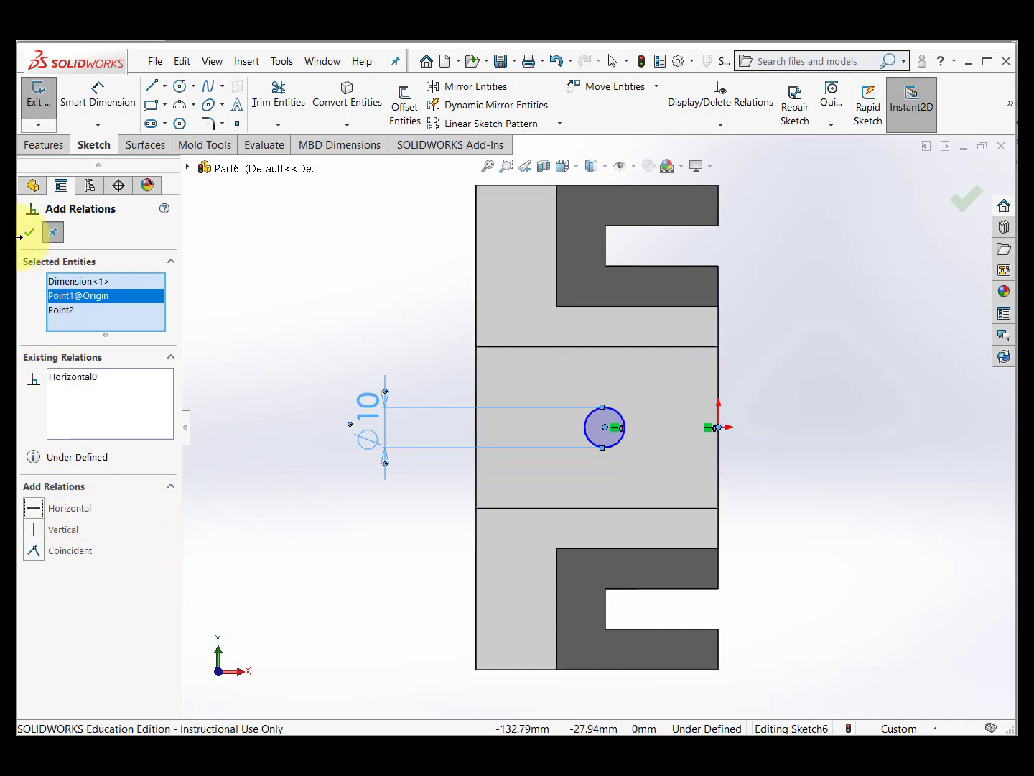
{"action": "left_click", "coordinate": [29, 232]}
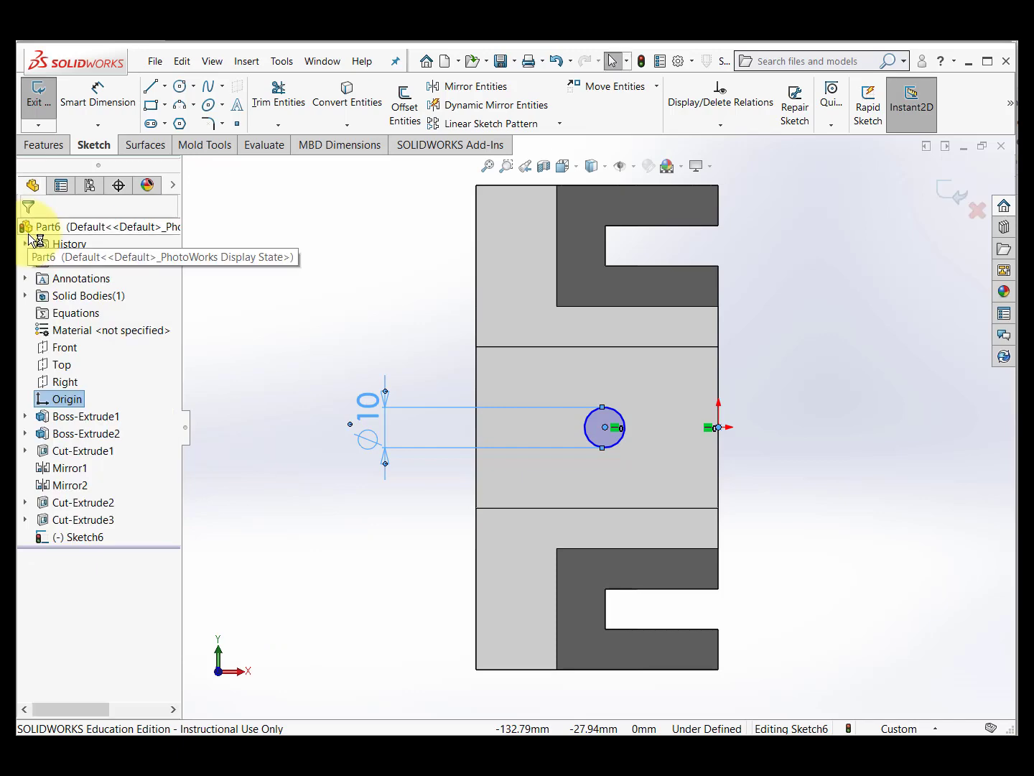
{"action": "left_click", "coordinate": [377, 323]}
Dimension the distance from the circle's center to the block's vertical edge beside the counterbored end face as 25 mm
{"action": "middle_click_drag", "start_coordinate": [377, 323], "coordinate": [345, 341]}
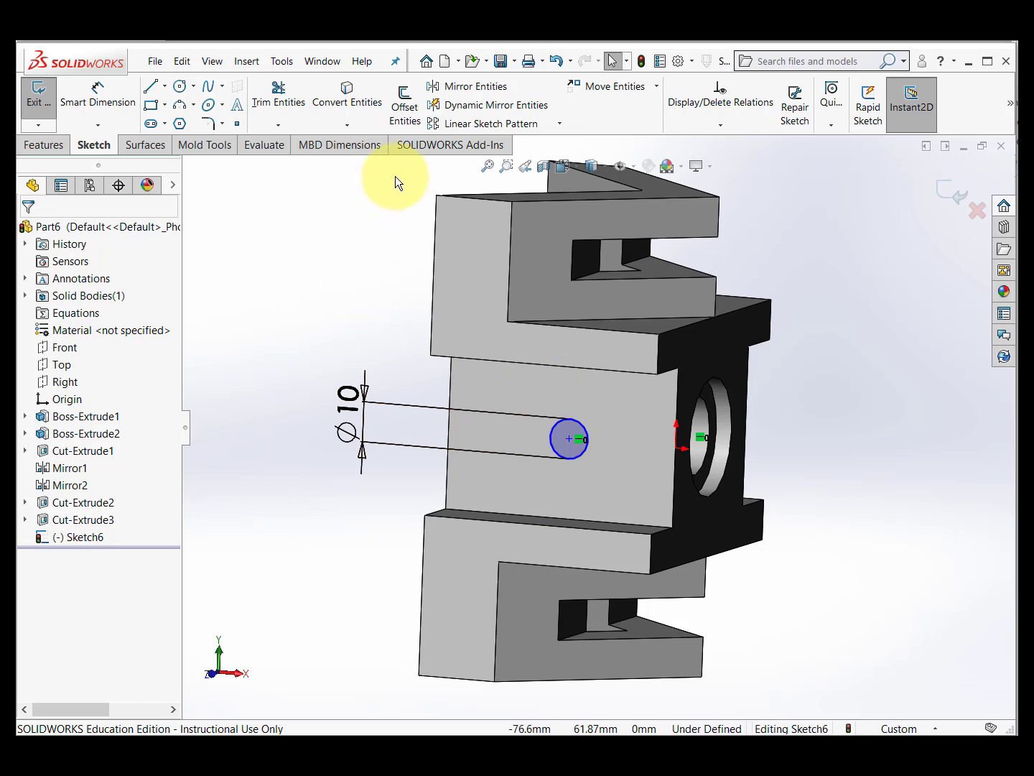
{"action": "left_click", "coordinate": [94, 98]}
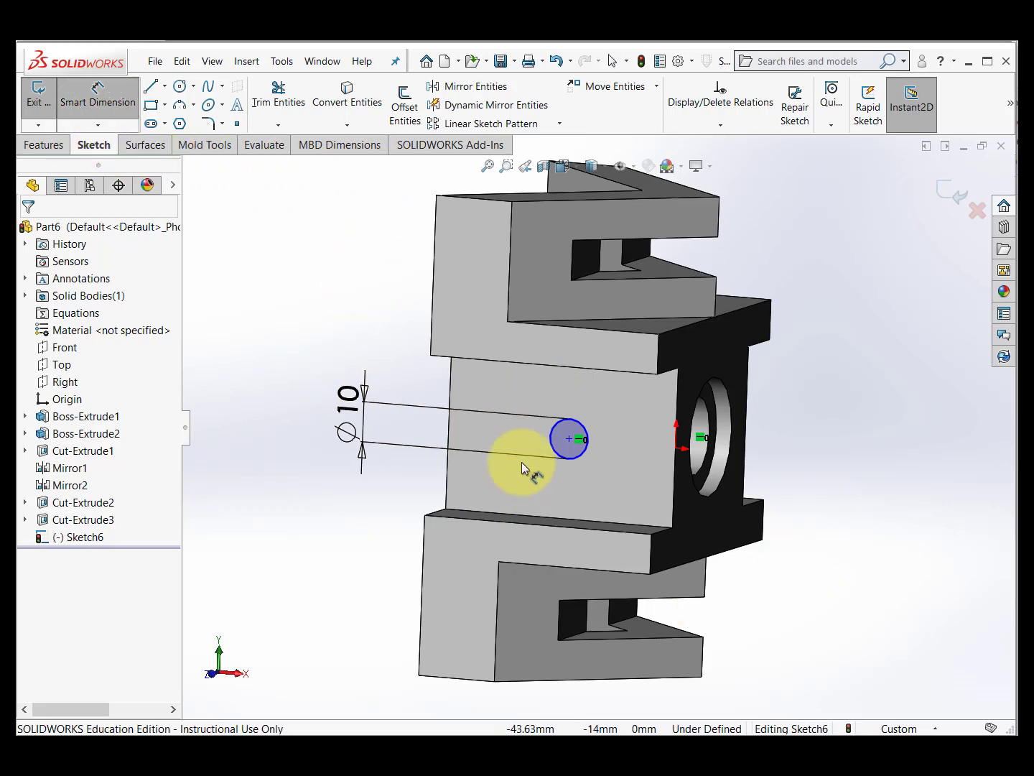
{"action": "left_click", "coordinate": [571, 439]}
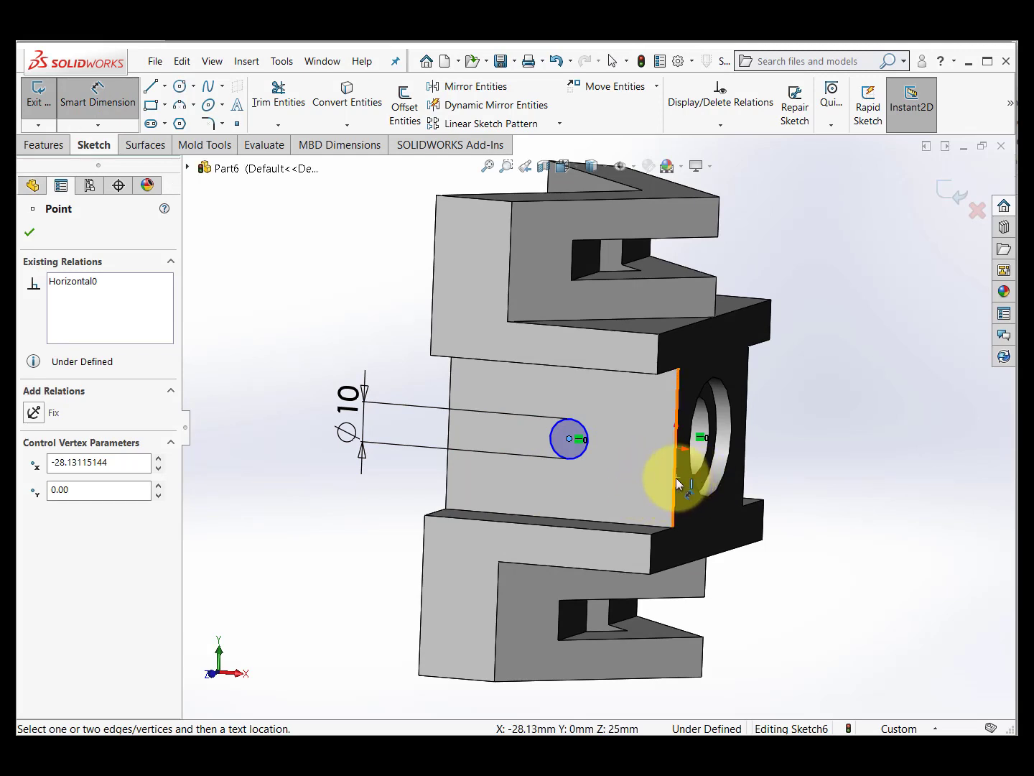
{"action": "left_click", "coordinate": [675, 480]}
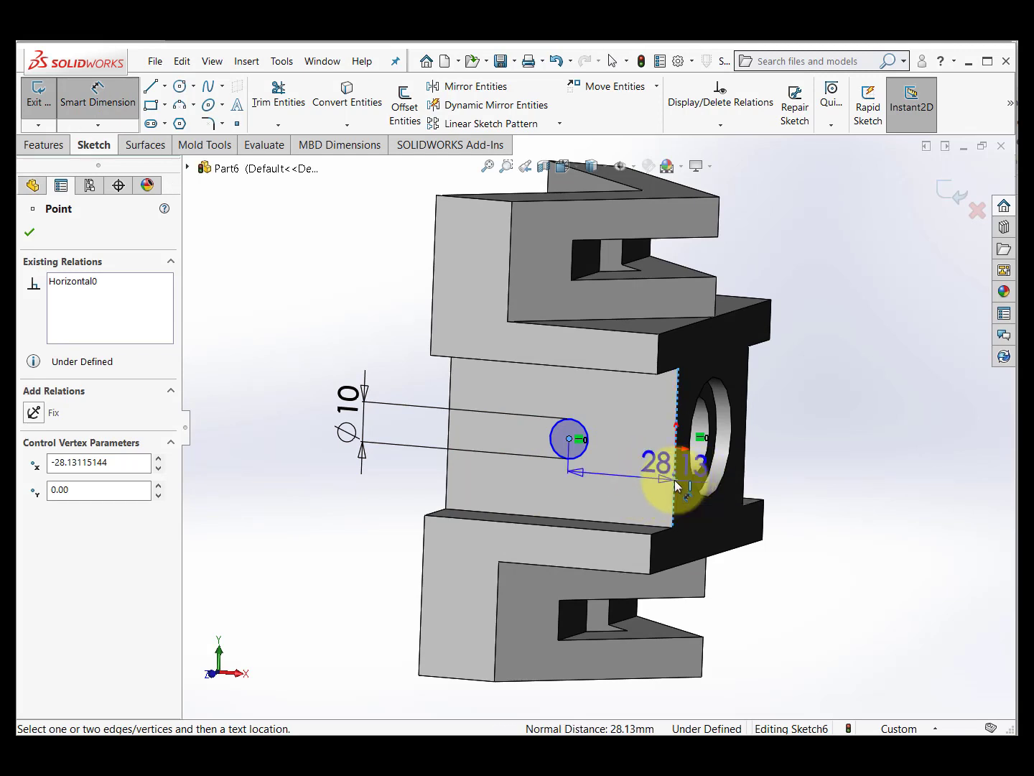
{"action": "left_click", "coordinate": [617, 501]}
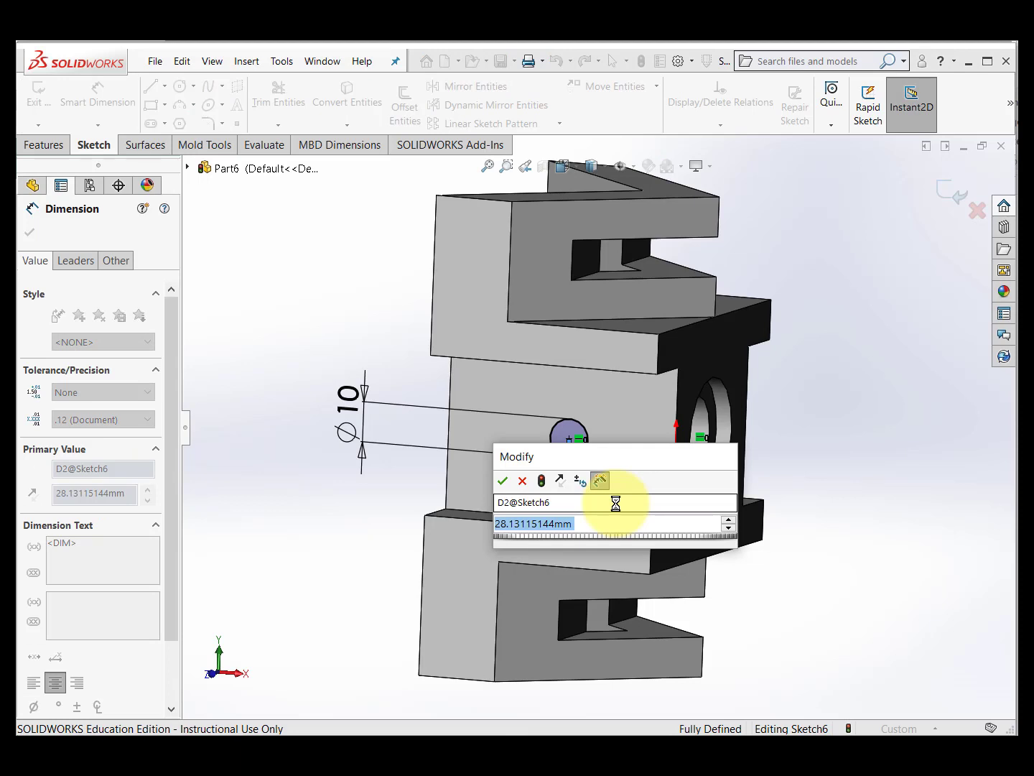
{"action": "type", "text": "25"}
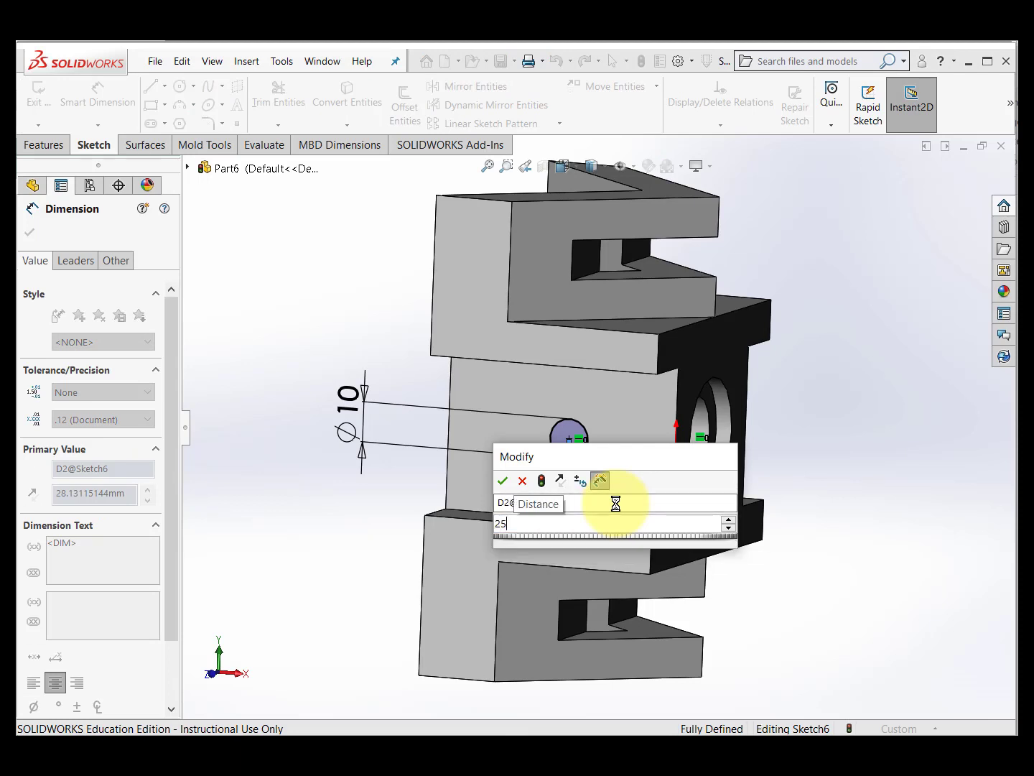
{"action": "key", "text": "Return"}
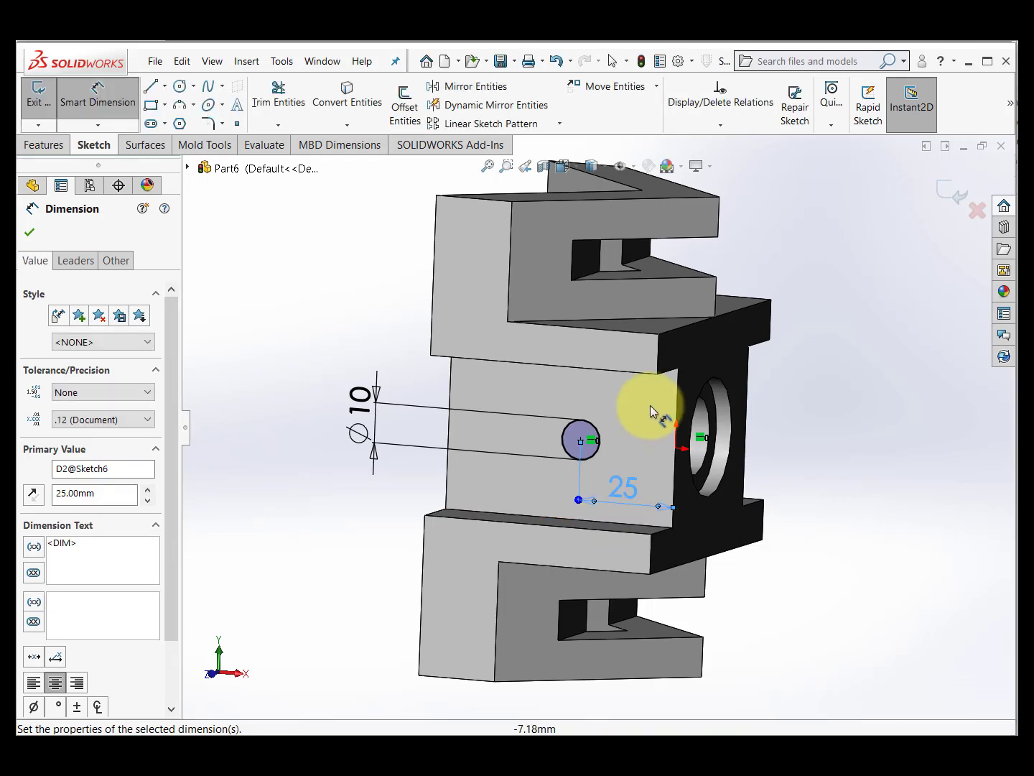
Finish the side-hole sketch and proceed to its cut settings
{"action": "left_click", "coordinate": [33, 94]}
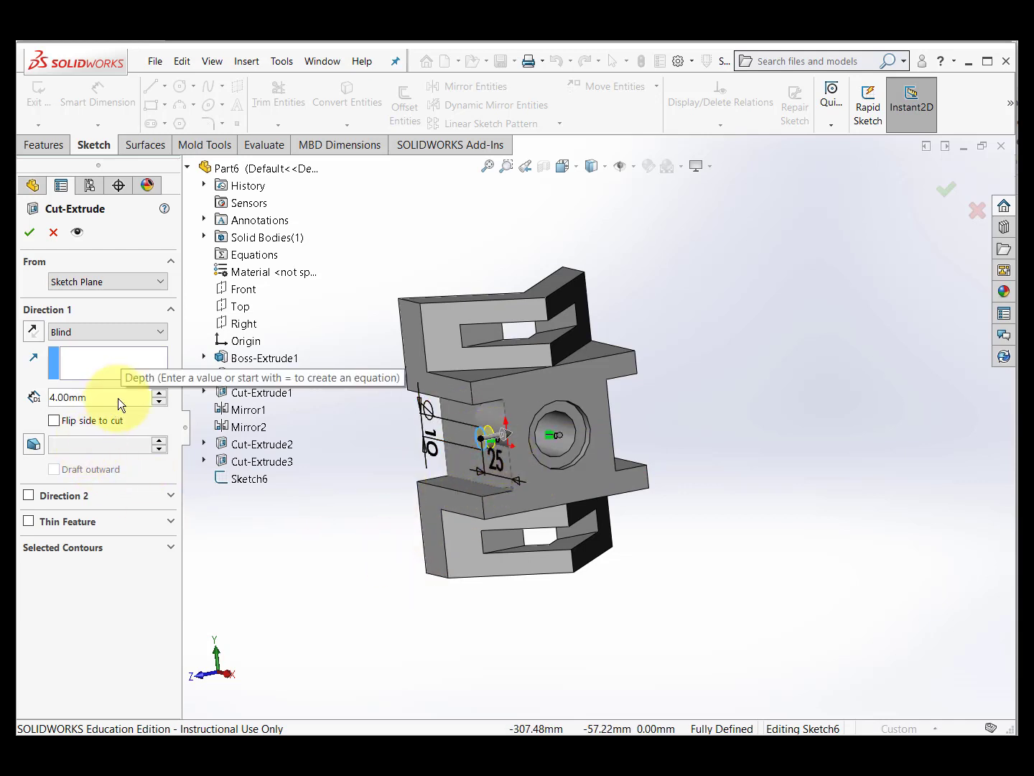
{"action": "middle_click_drag", "start_coordinate": [259, 487], "coordinate": [303, 479]}
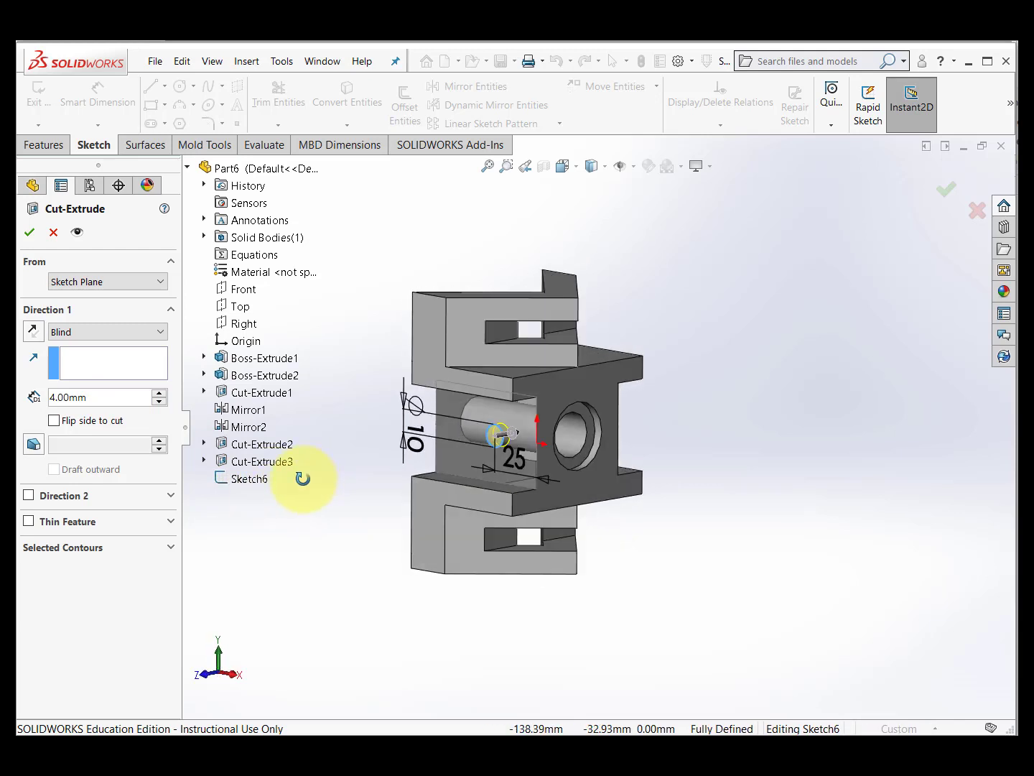
Try the Through All and Up To Next end conditions for the 10 mm hole, inspecting each preview
{"action": "left_click", "coordinate": [163, 329]}
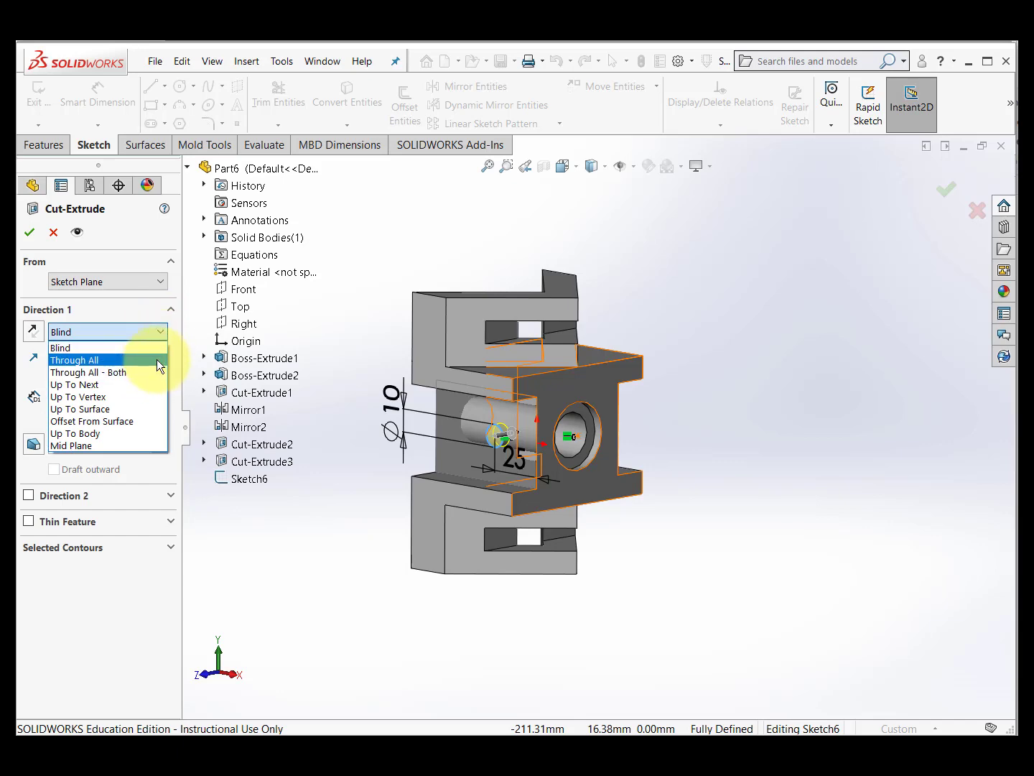
{"action": "left_click", "coordinate": [156, 358]}
{"action": "middle_click_drag", "start_coordinate": [368, 483], "coordinate": [272, 495]}
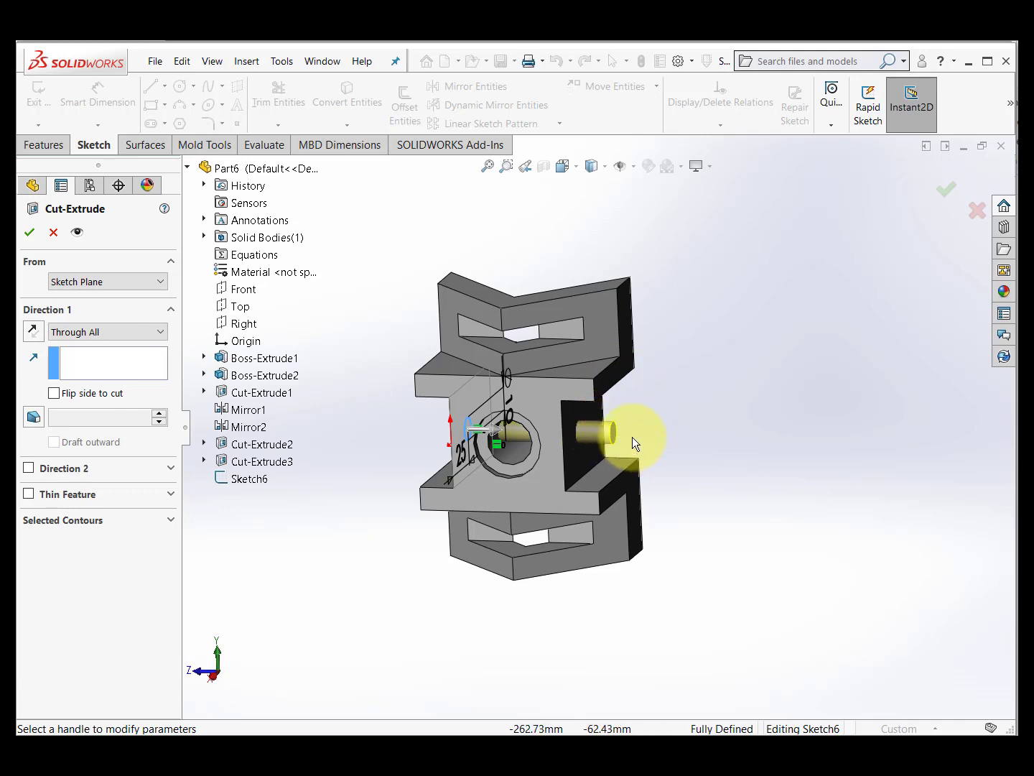
{"action": "mouse_move", "coordinate": [667, 620]}
{"action": "middle_mouse_down"}
{"action": "mouse_move", "coordinate": [697, 605]}
{"action": "mouse_move", "coordinate": [671, 623]}
{"action": "middle_mouse_up"}
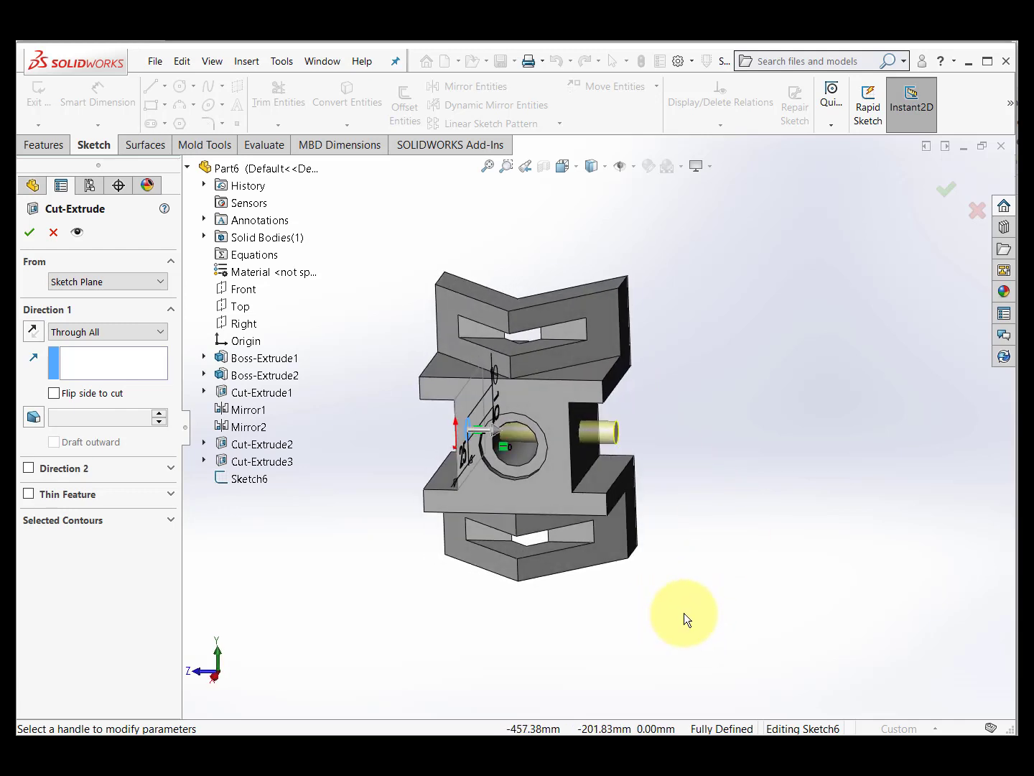
{"action": "left_click", "coordinate": [161, 332]}
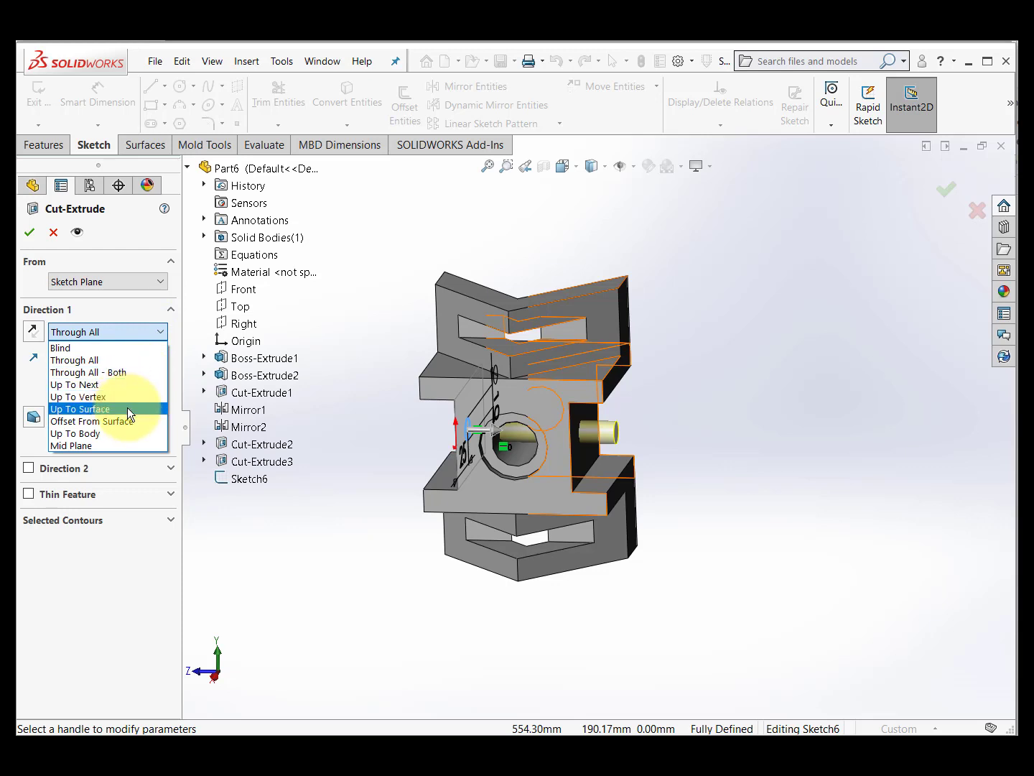
{"action": "left_click", "coordinate": [130, 387]}
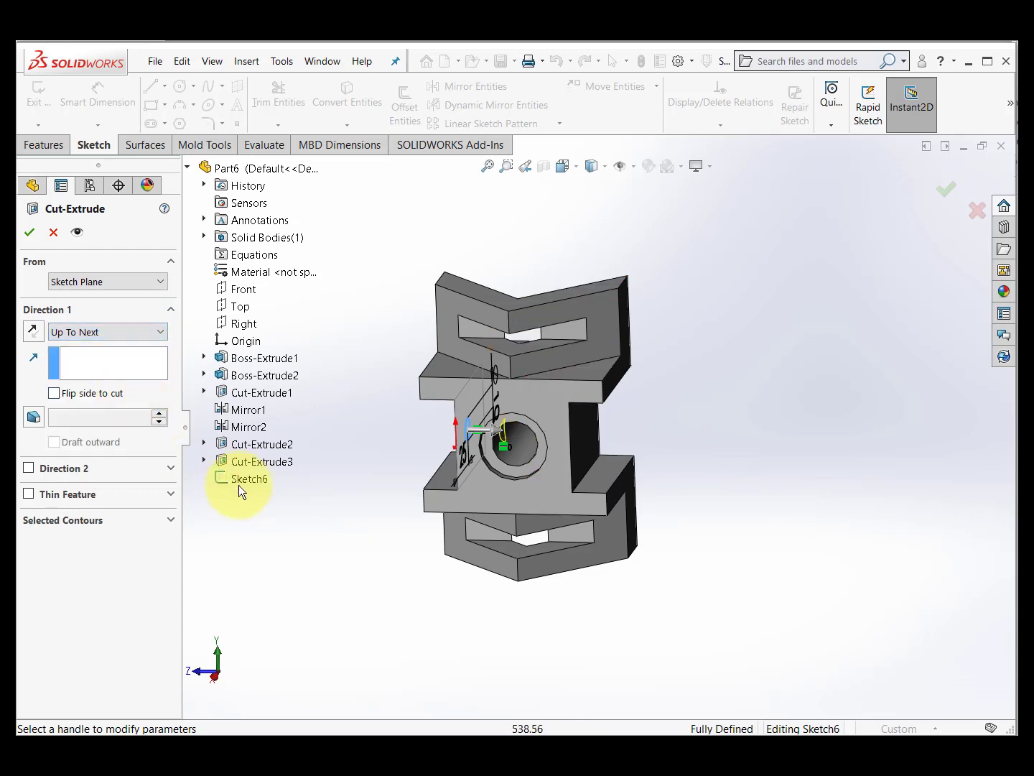
{"action": "middle_click_drag", "start_coordinate": [329, 563], "coordinate": [307, 514]}
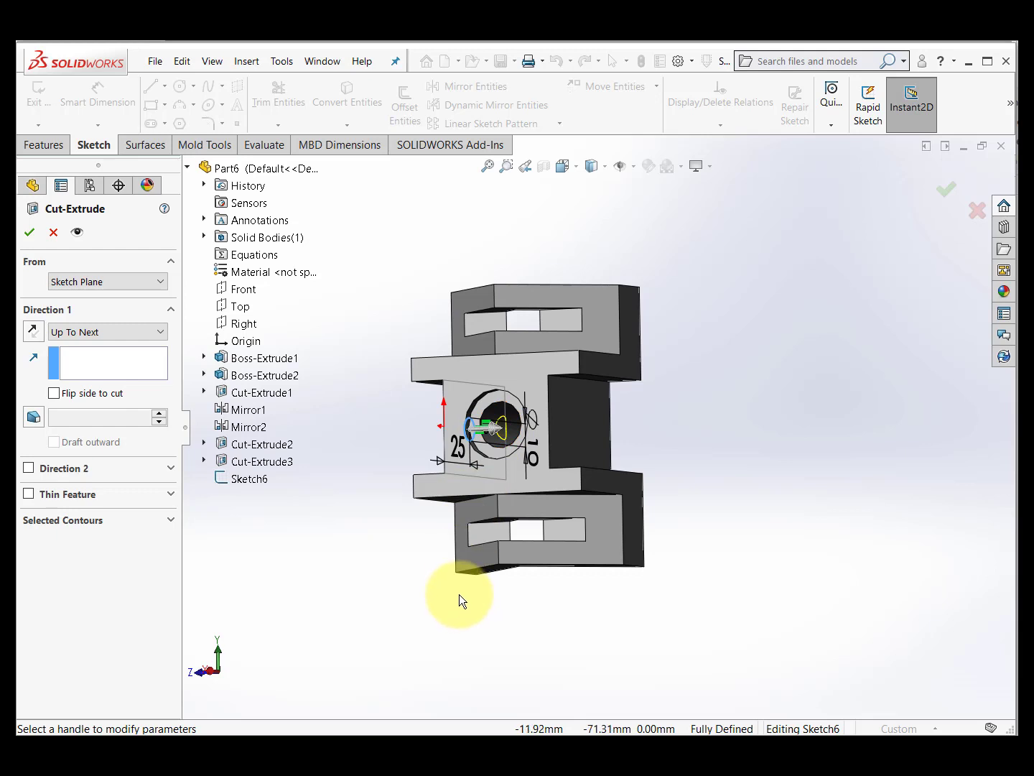
Cut the 10 mm hole Up To Surface, ending at the opposite side face of the central block
{"action": "left_click", "coordinate": [162, 332]}
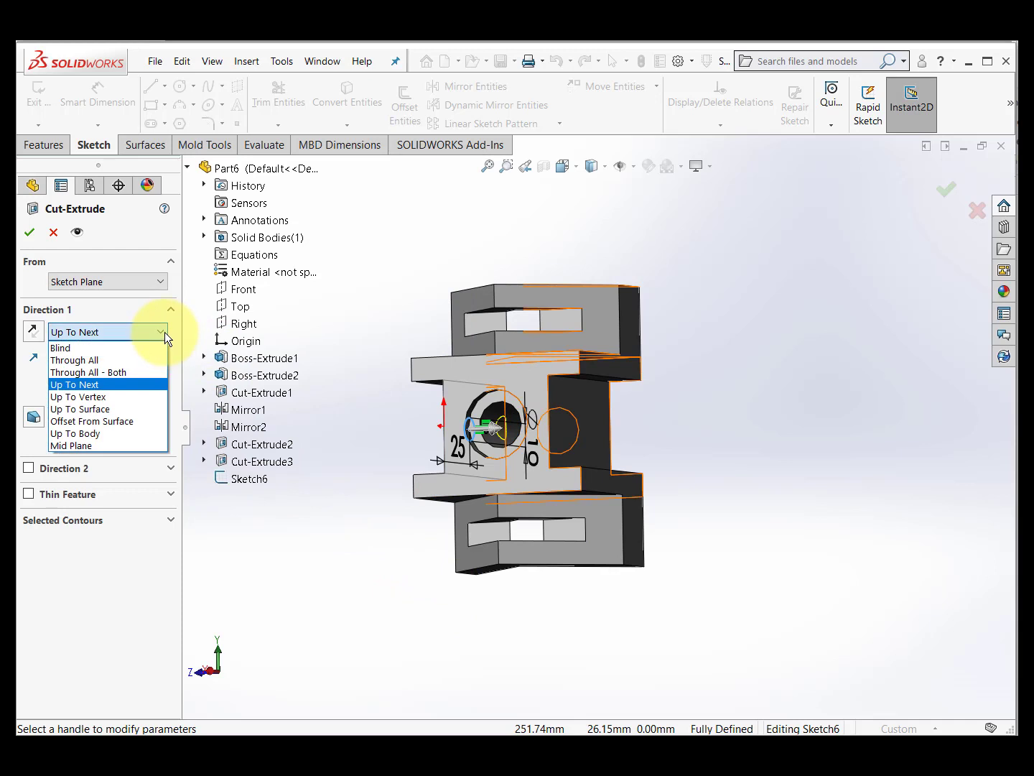
{"action": "left_click", "coordinate": [124, 410]}
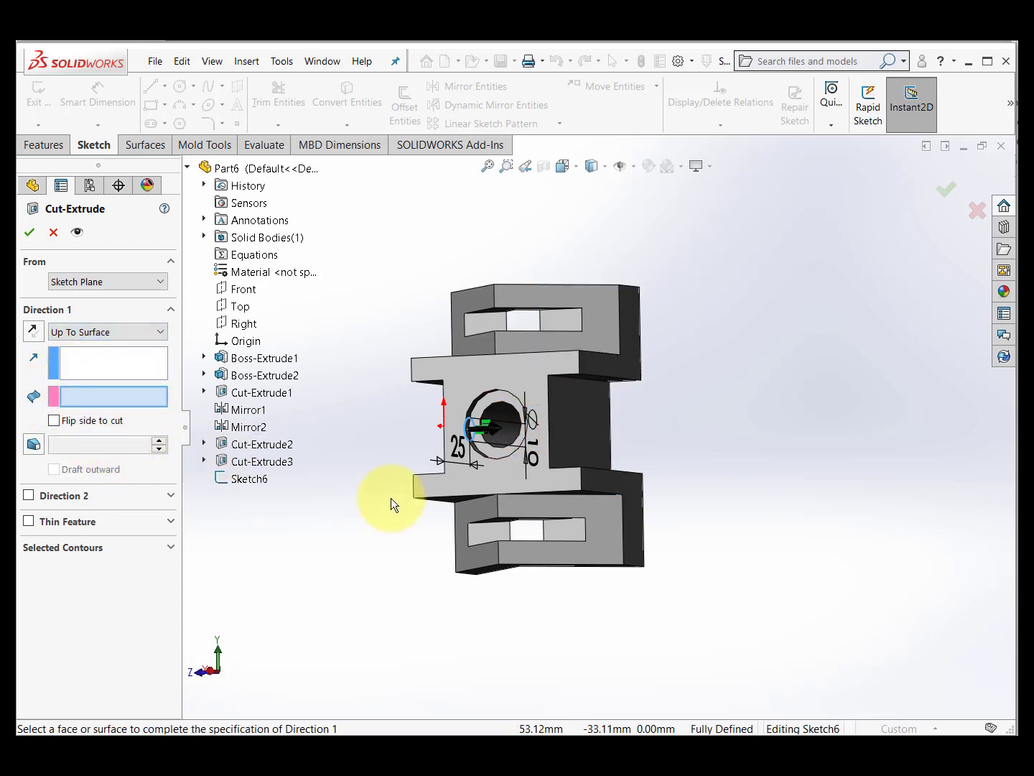
{"action": "left_click", "coordinate": [583, 419]}
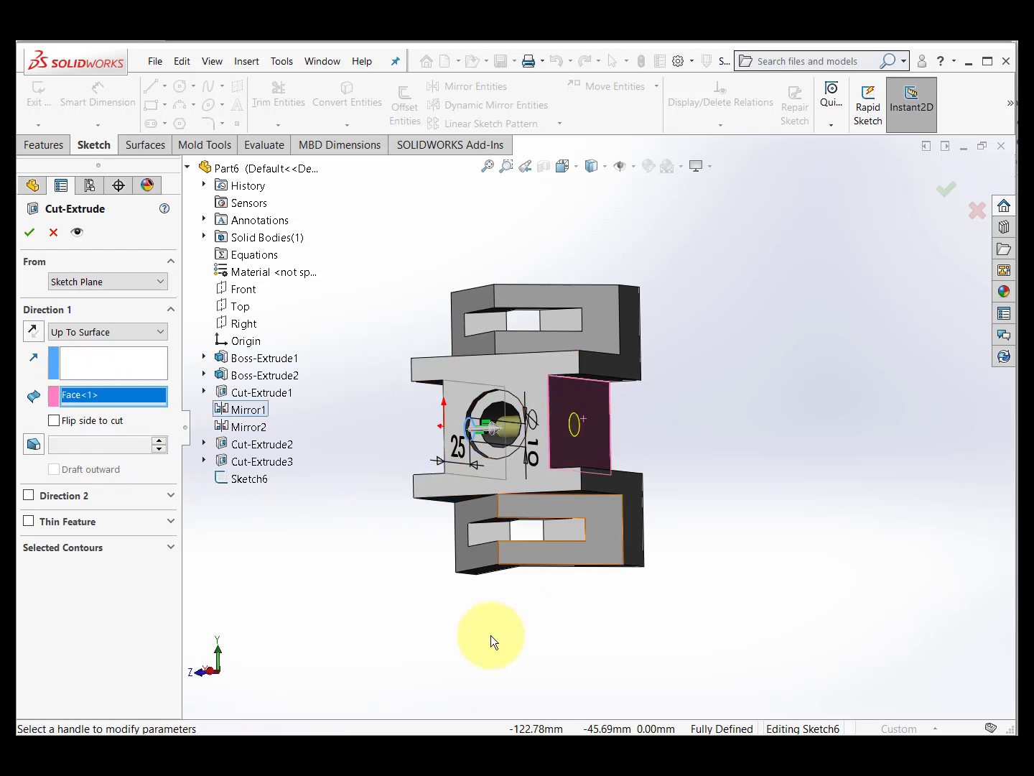
{"action": "middle_click_drag", "start_coordinate": [497, 612], "coordinate": [604, 642]}
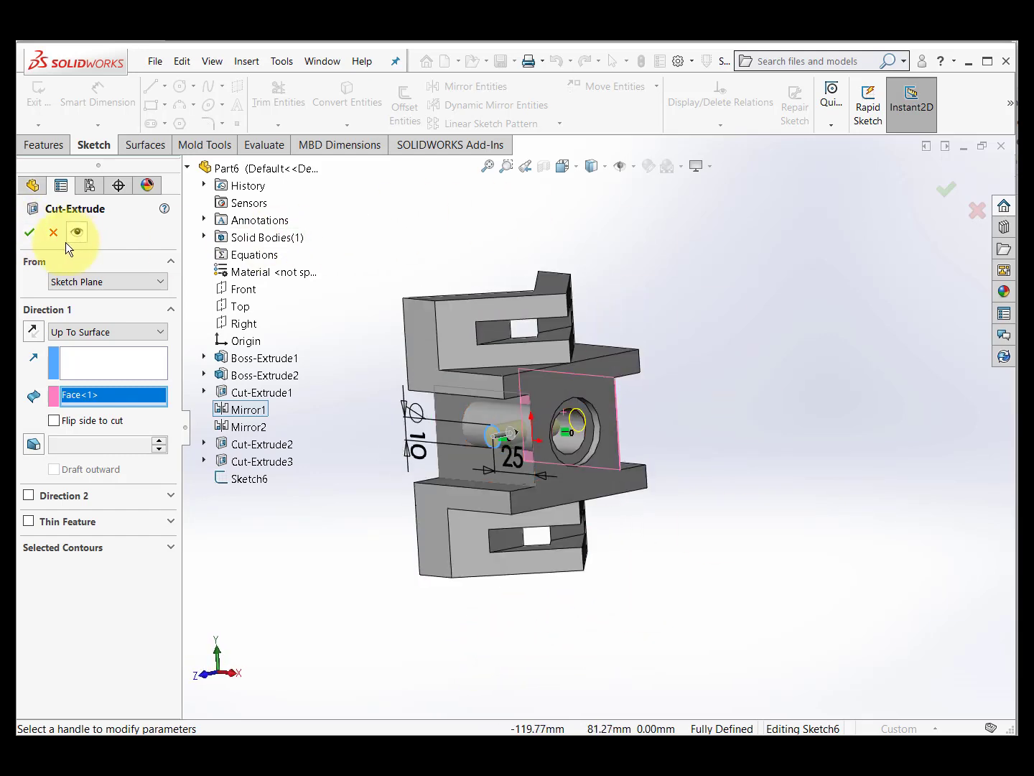
{"action": "left_click", "coordinate": [27, 234]}
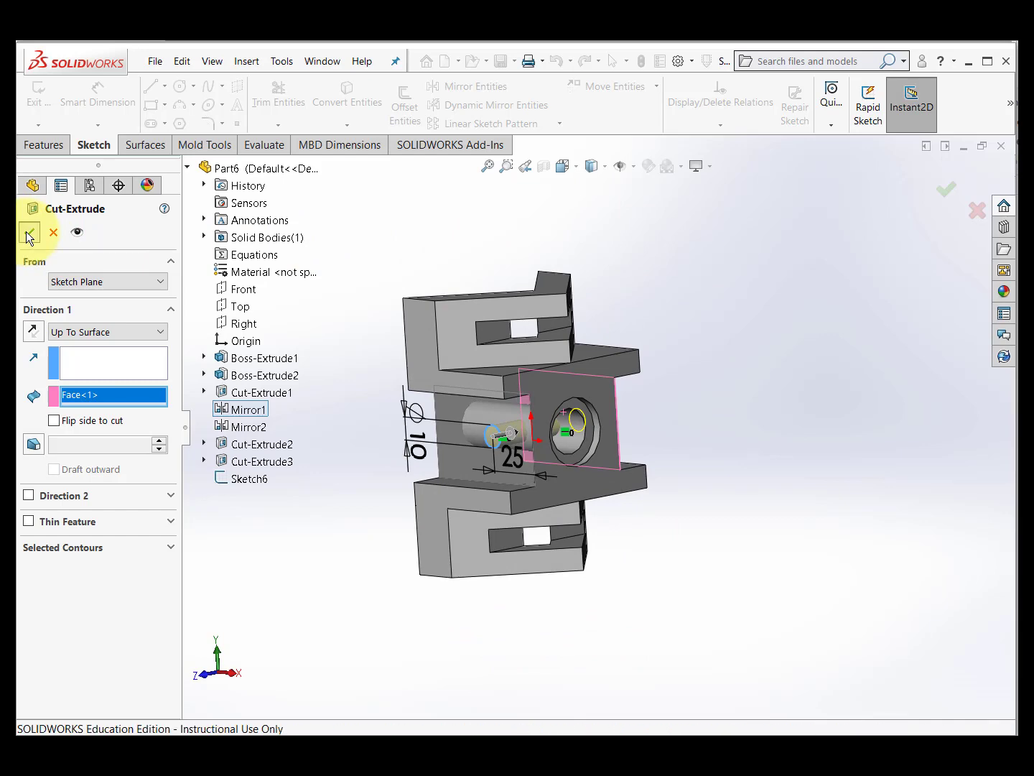
{"action": "middle_click_drag", "start_coordinate": [370, 436], "coordinate": [376, 533]}
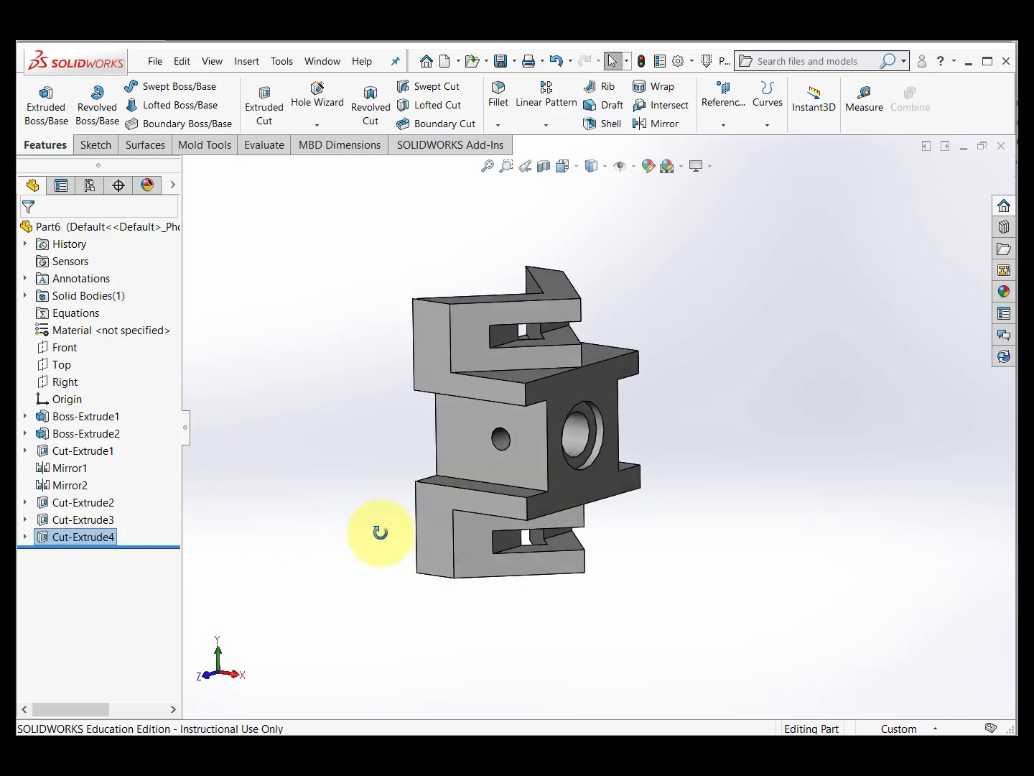